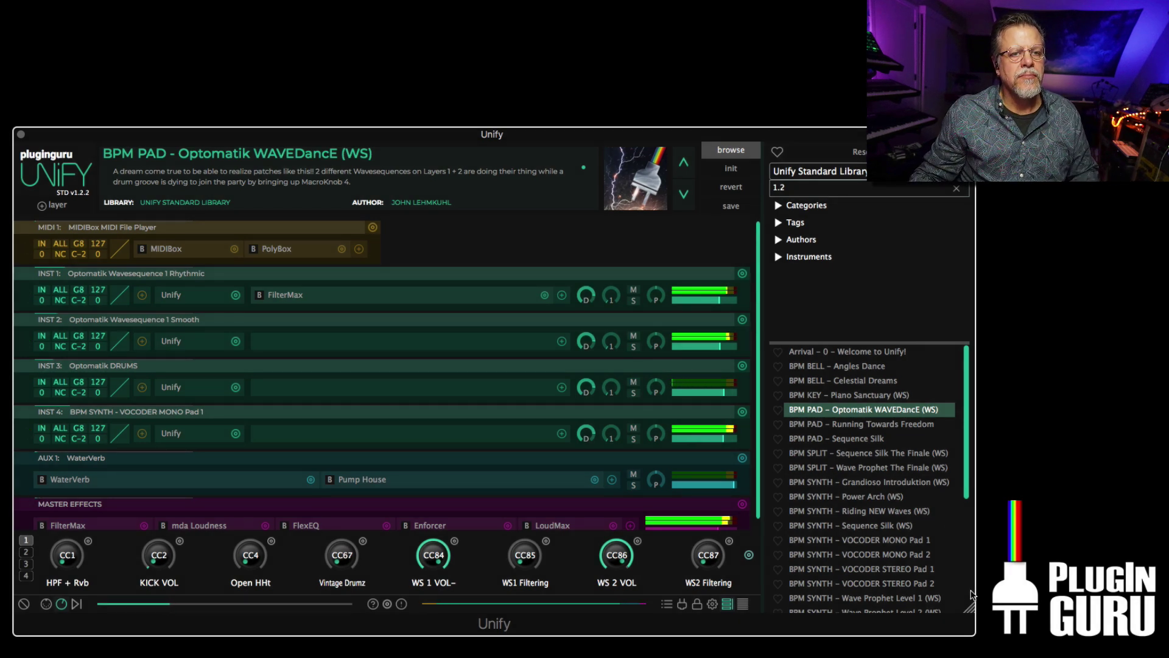
- Load BPM SYNTH - VOCODER STEREO Pad 2 and BPM SYNTH - Grandioso Introduktion (WS) each into a new Unify layer
right_click(862, 580)
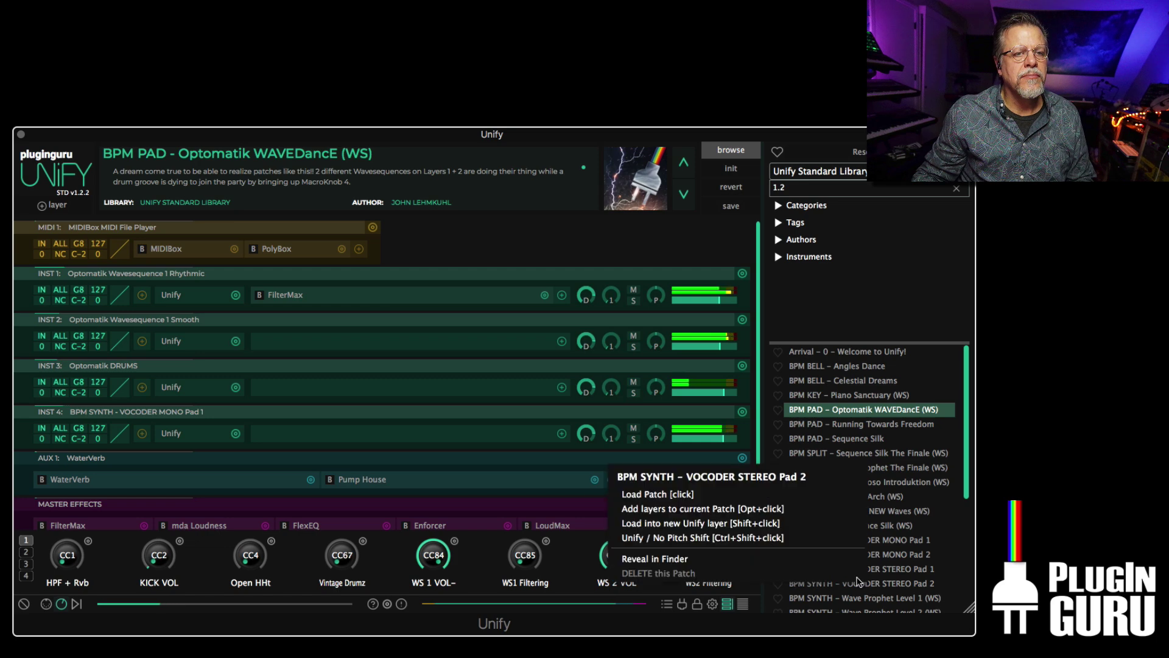
left_click(707, 528)
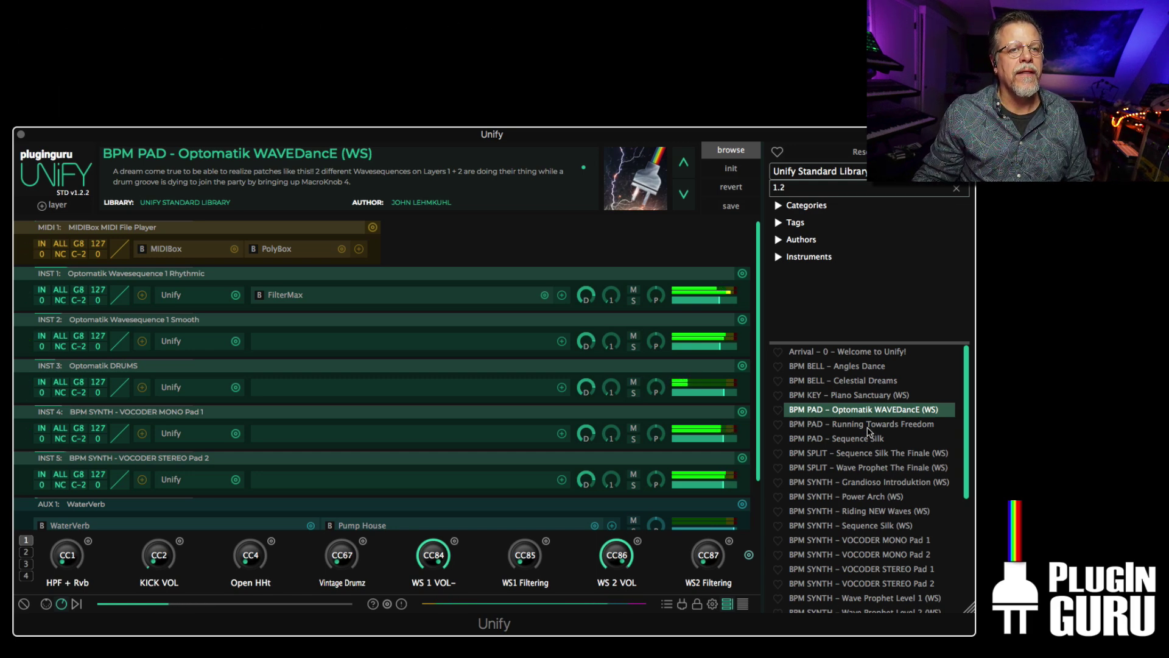
right_click(858, 483)
left_click(735, 422)
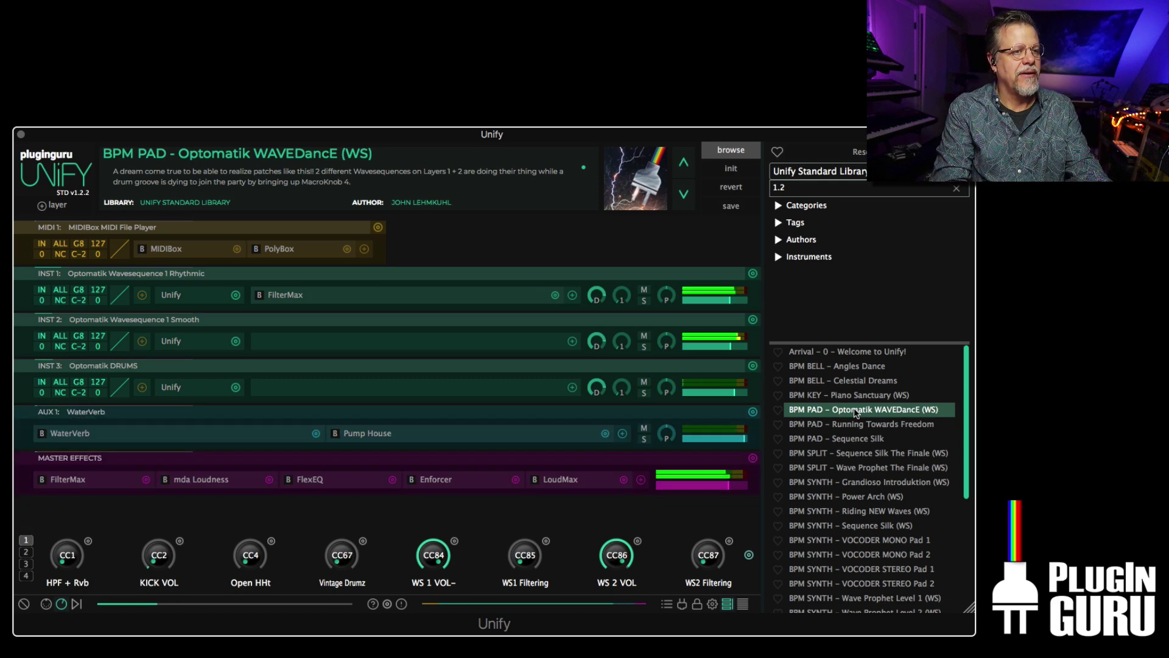
- Solo the Optomatik Wavesequence 1 Rhythmic, Wavesequence 1 Smooth and DRUMS layers one after another to hear each
left_click(644, 300)
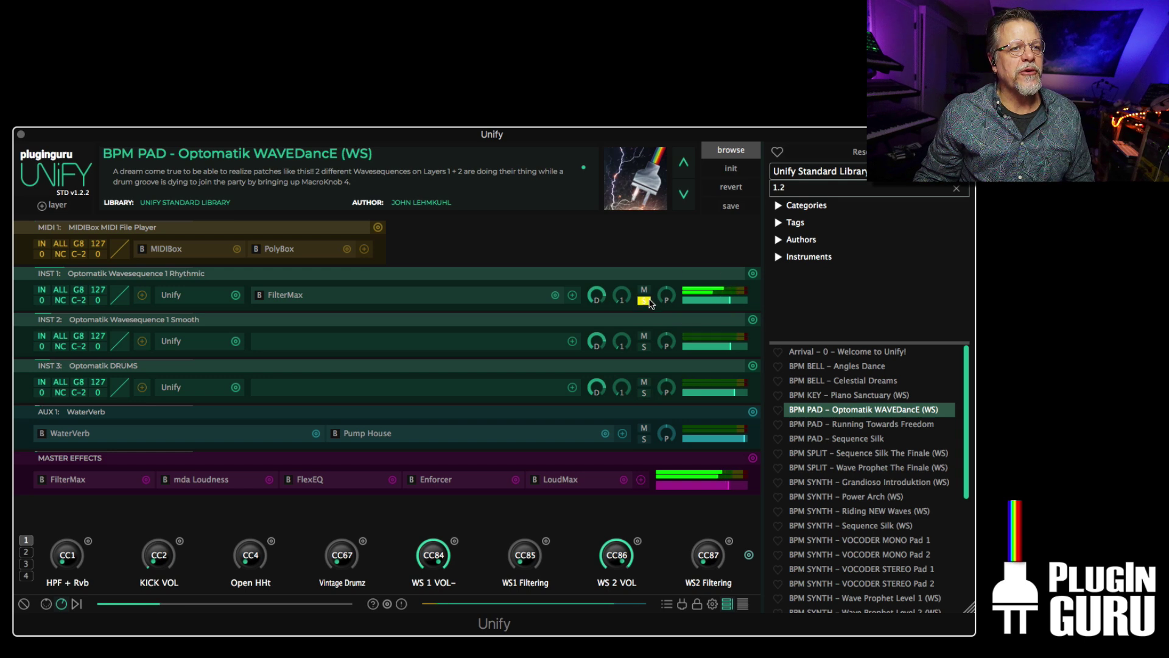
left_click(644, 346)
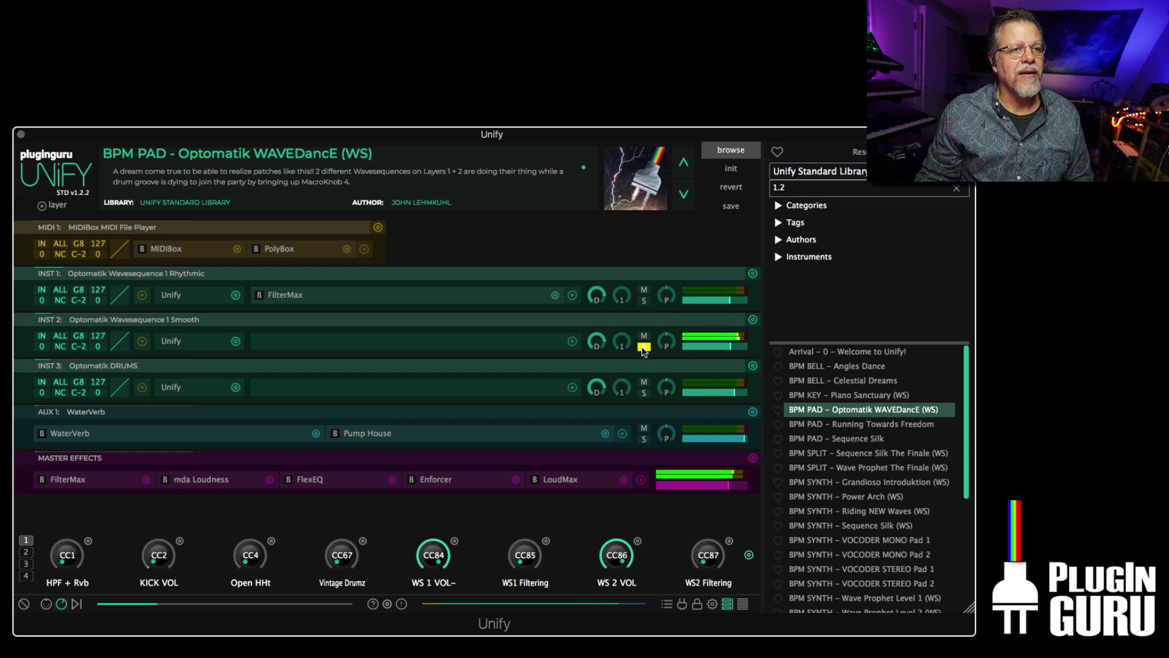
left_click(643, 393)
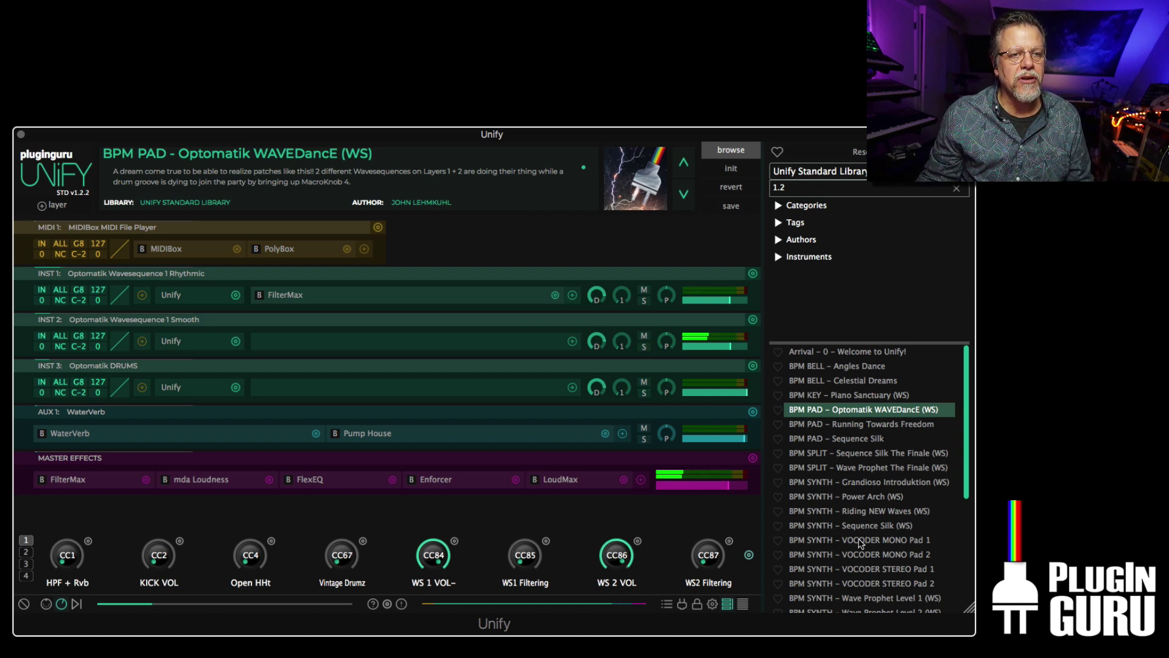
- Load VOCODER MONO Pad 1, VOCODER STEREO Pad 2 and Grandioso Introduktion (WS) as new Unify layers of the current patch
right_click(863, 541)
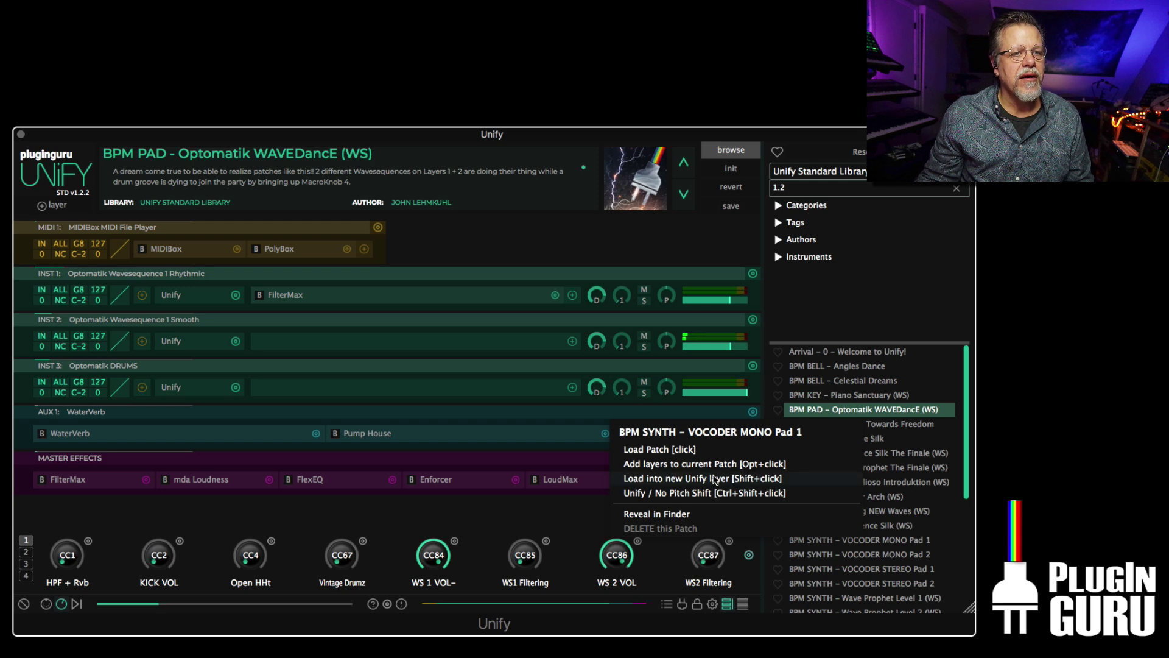
left_click(675, 479)
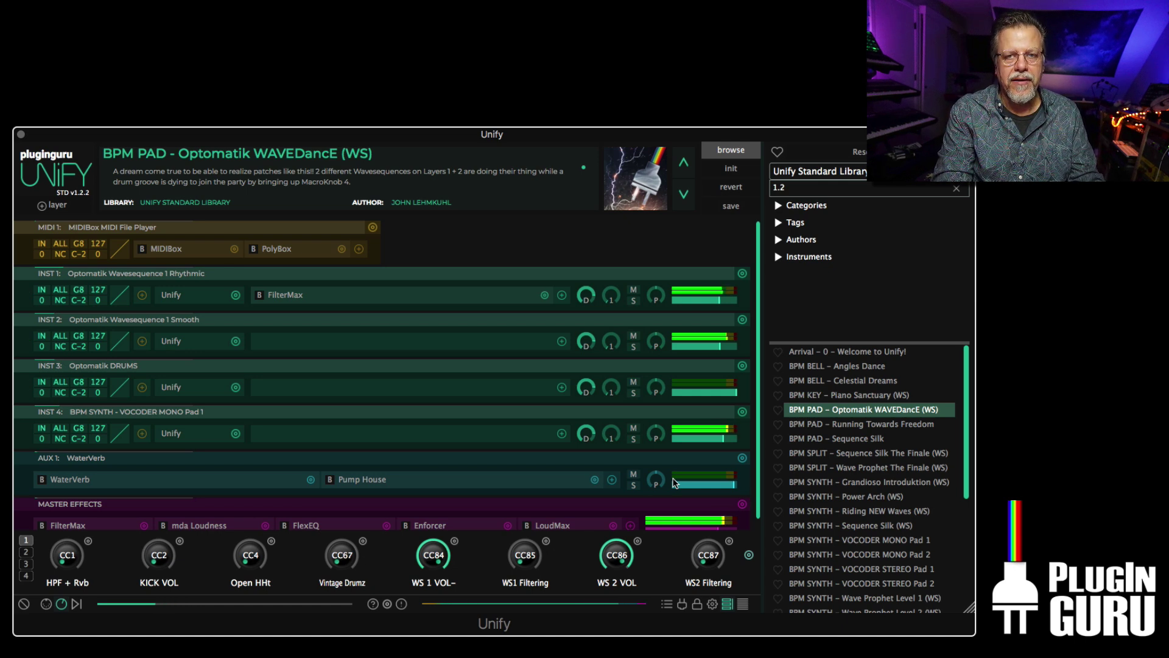
right_click(865, 586)
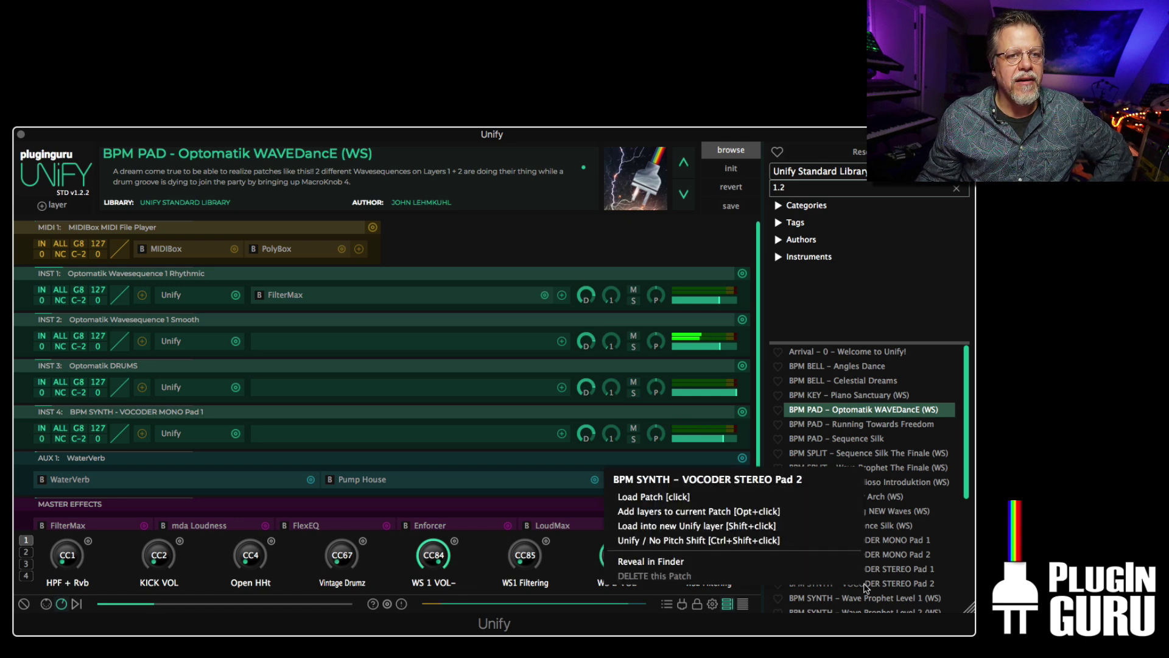
left_click(696, 525)
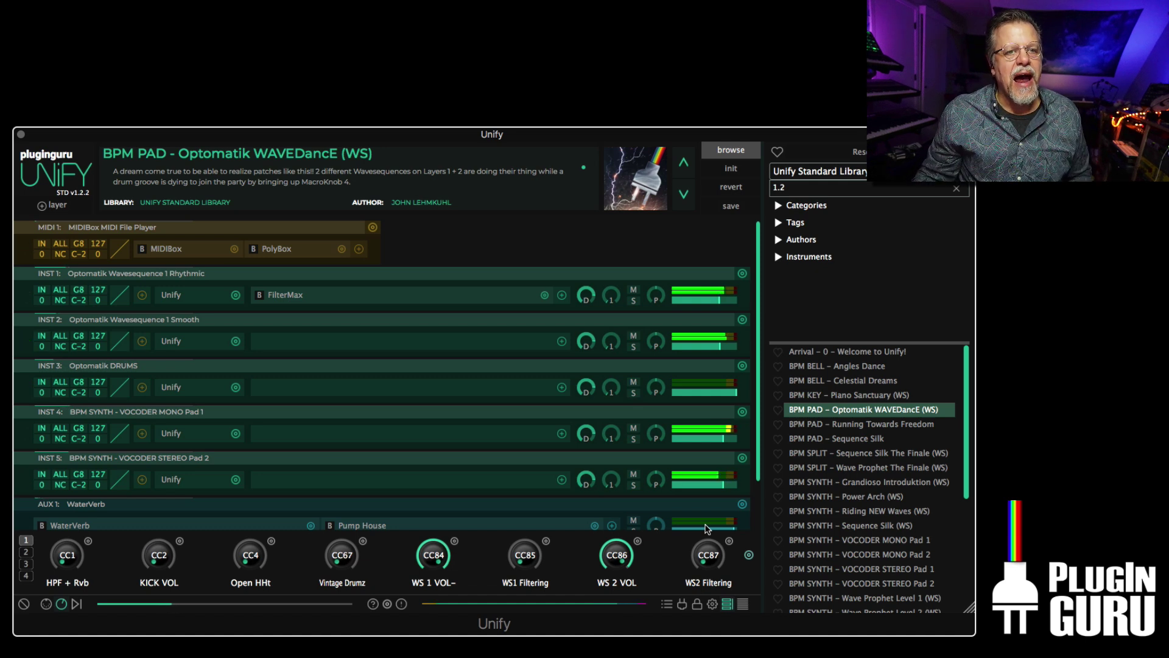
right_click(887, 486)
left_click(743, 432)
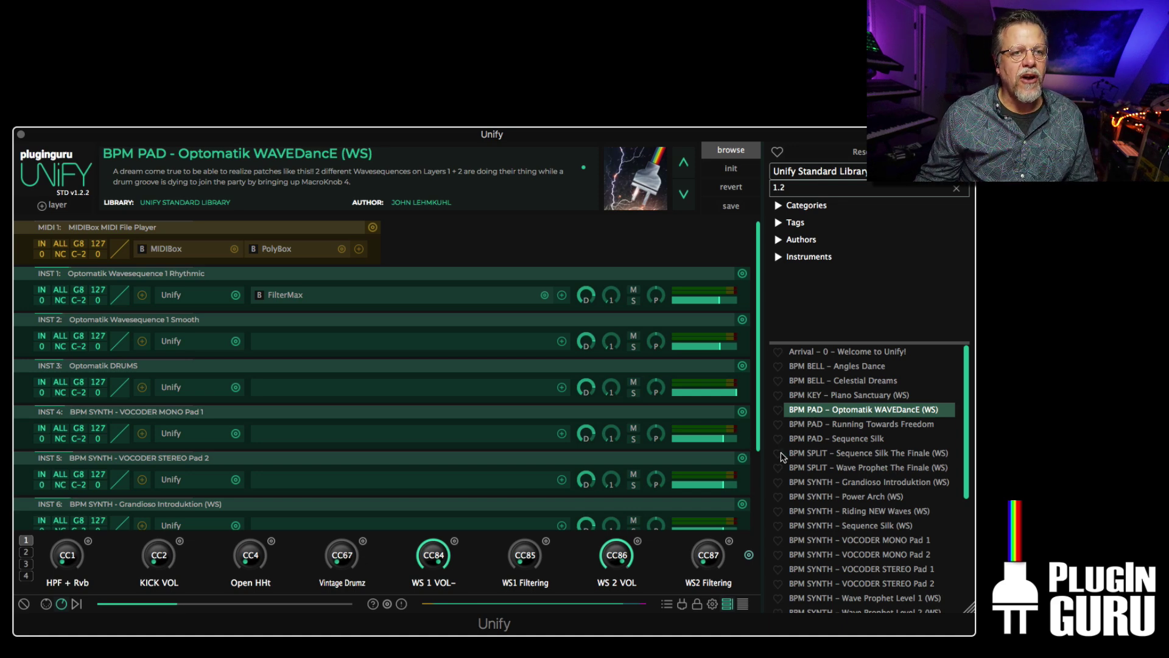
- Load the patch BPM SYNTH - Power Arch (WS) and turn its Pump House macro fully down
left_click(845, 498)
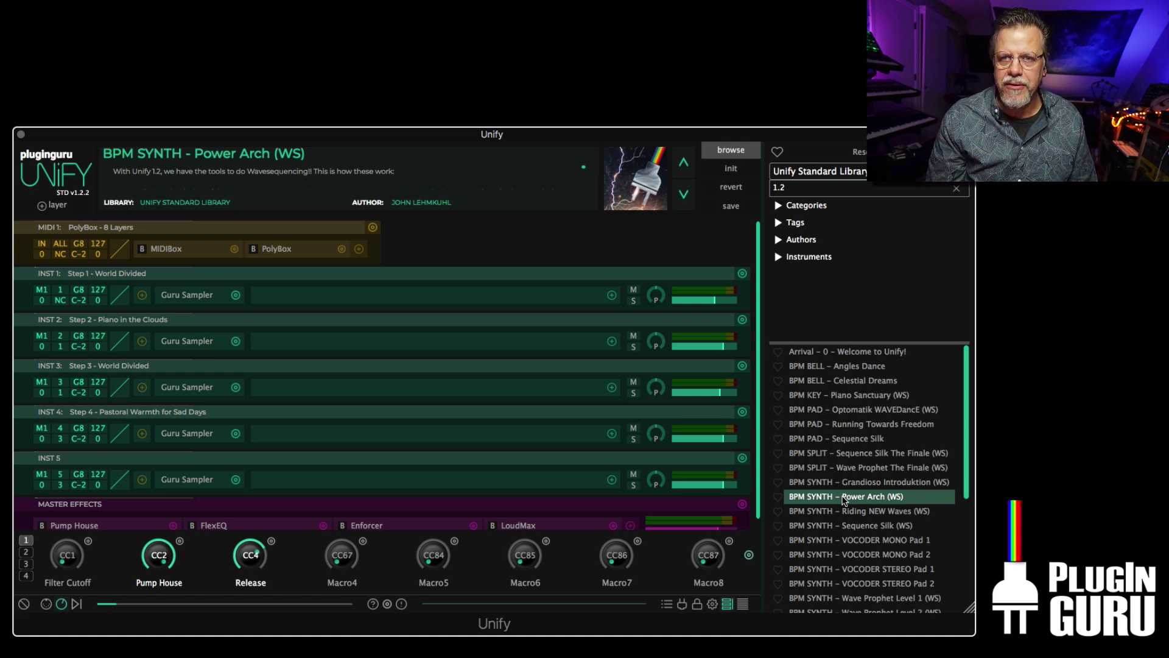
left_click_drag(159, 551, 160, 556)
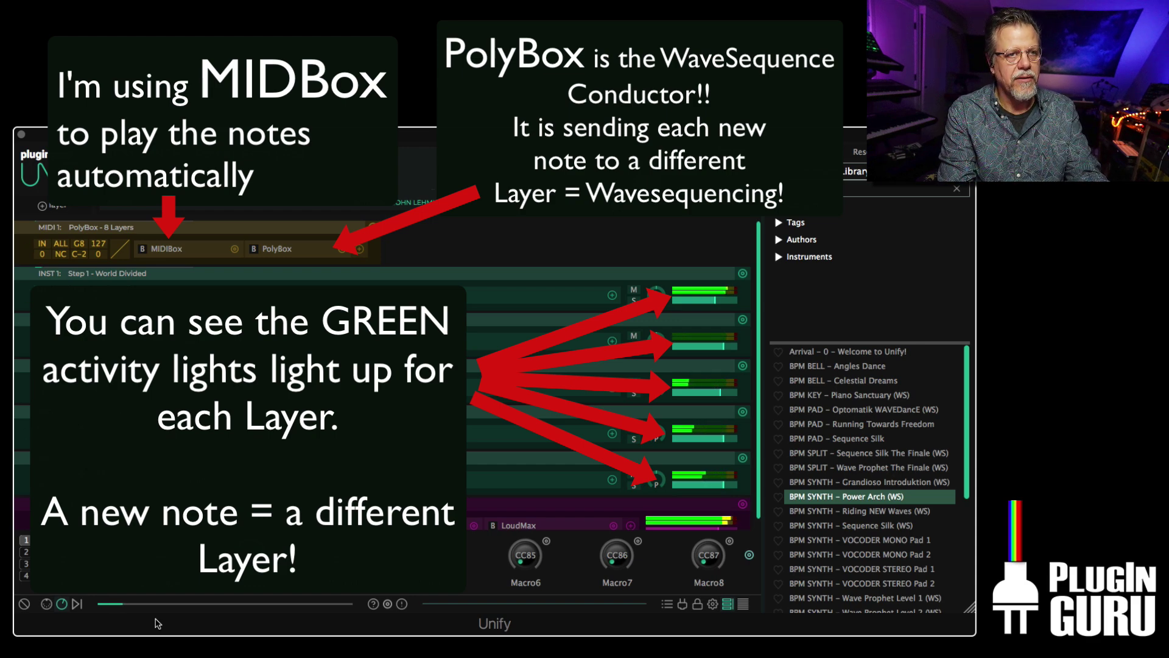
- Audition successive MIDI files in MIDIBox, including LS 01 UniJam and MIDIBox Kalimba Low, and close the PolyBox and MIDIBox windows
left_click(159, 251)
left_click(324, 207)
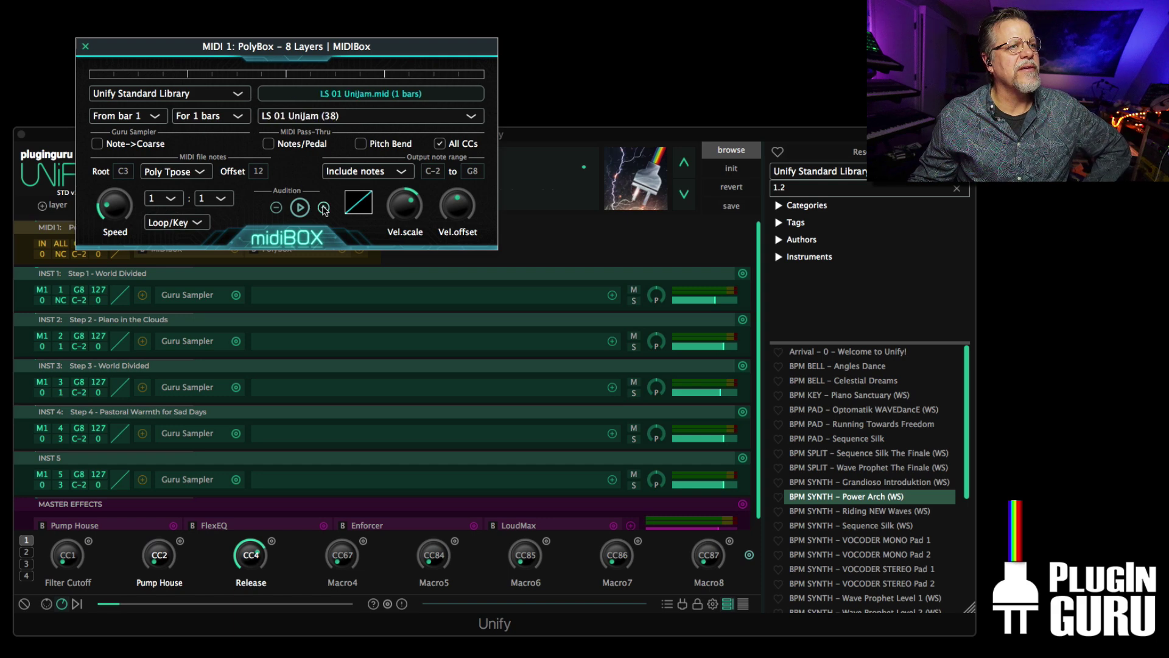
left_click(324, 207)
left_click(324, 208)
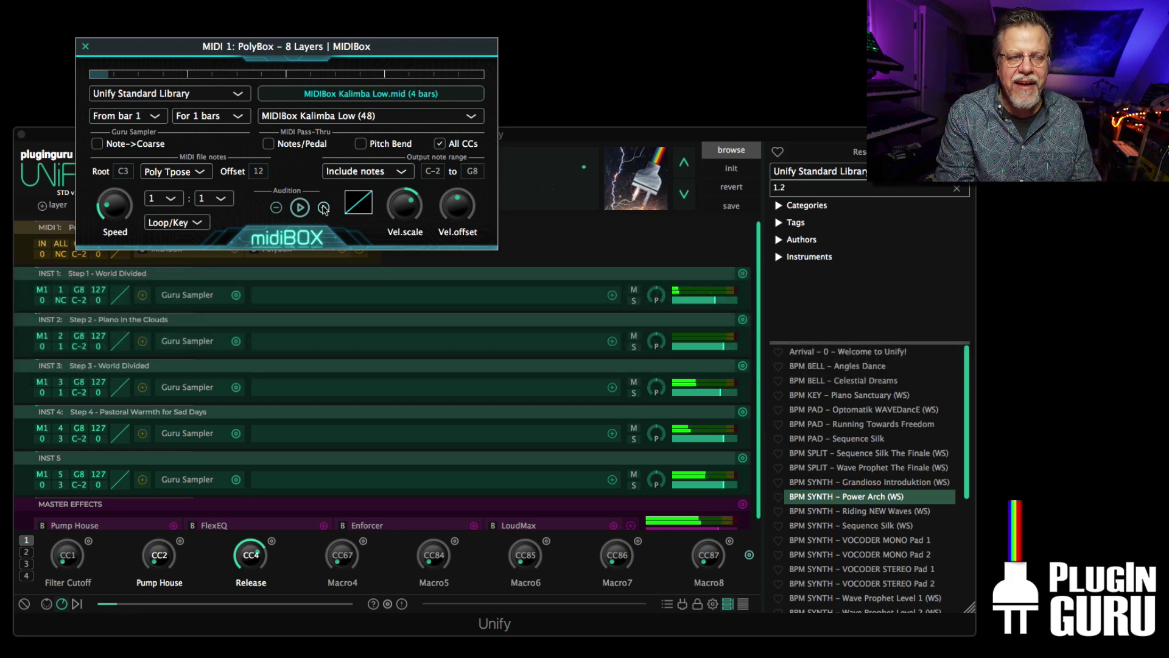
left_click(324, 207)
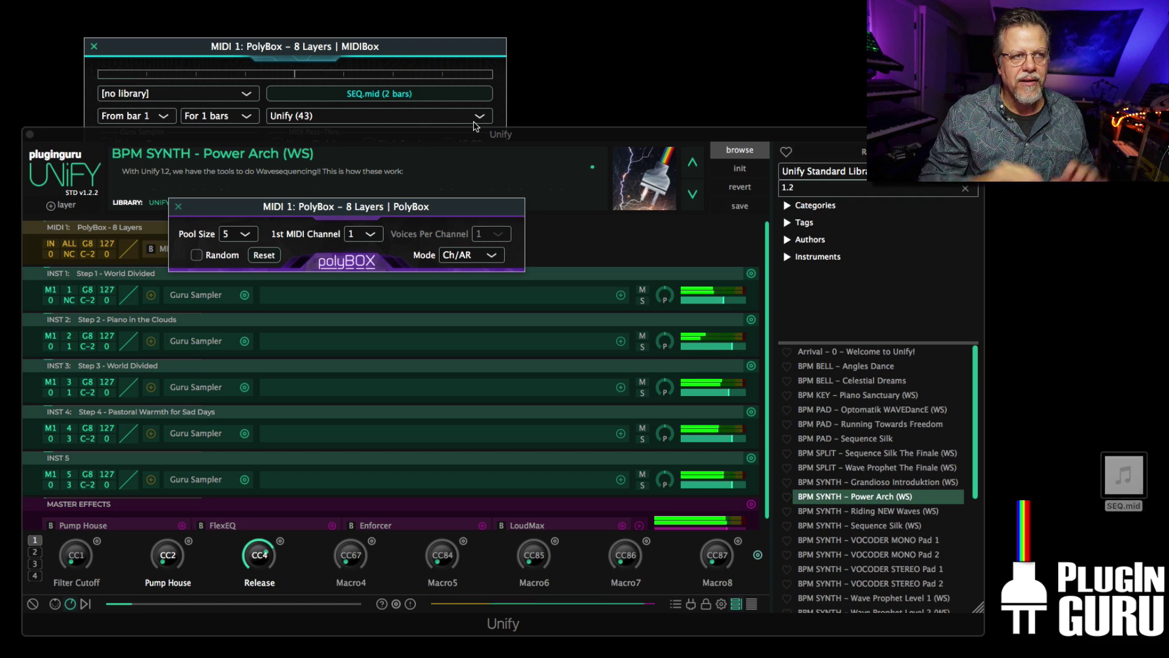
left_click(177, 207)
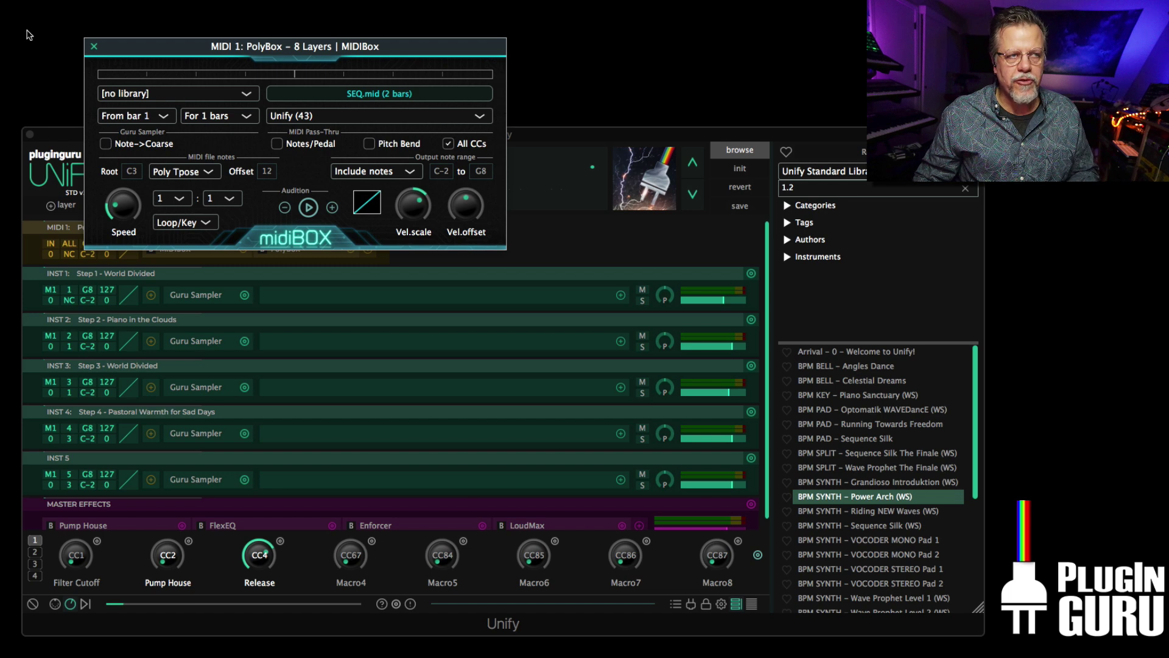
left_click(97, 46)
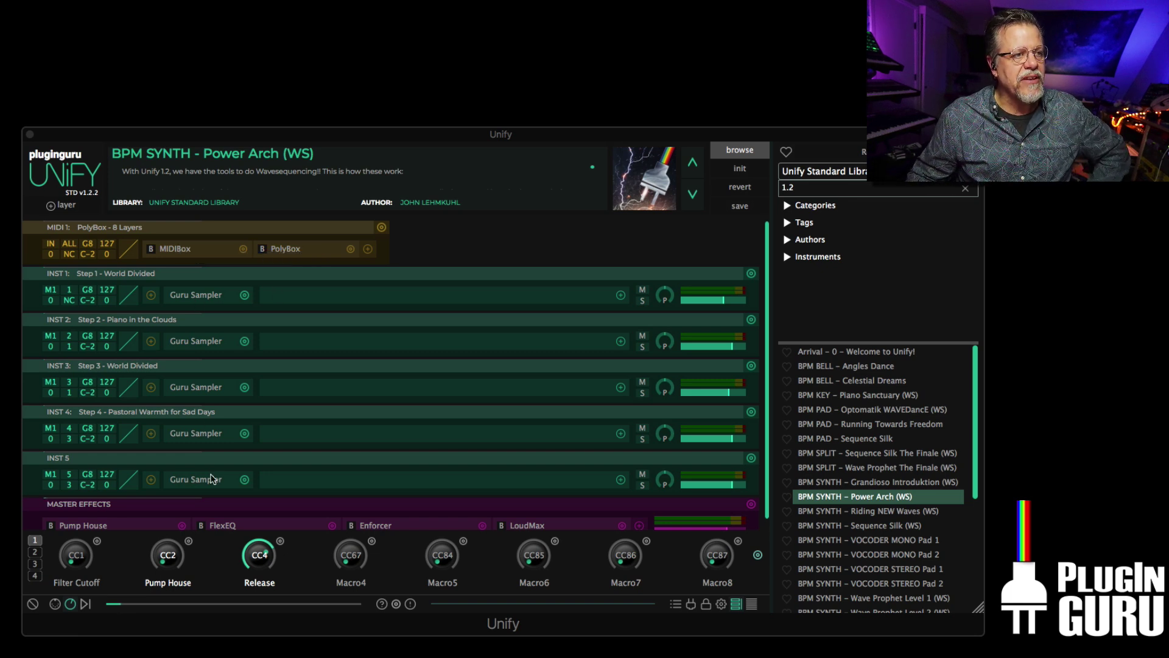
- Swap the Guru Sampler for Serum on the first instrument layer and for Zebra2 on the second, from the favorite instruments
left_click(244, 294)
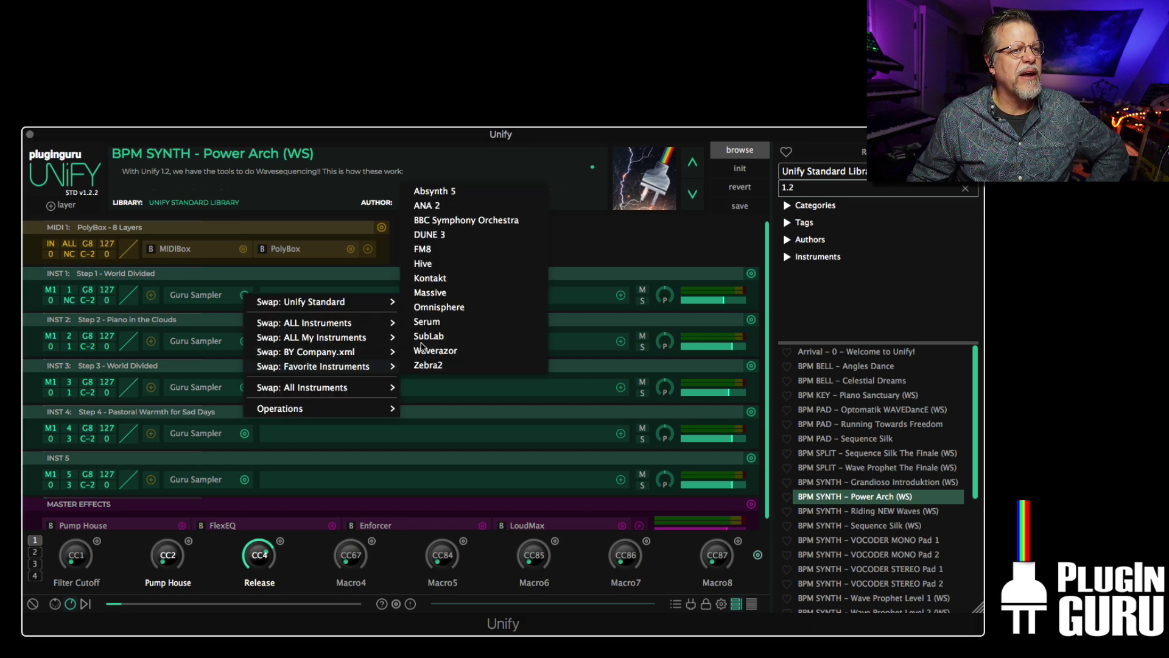
key("Escape")
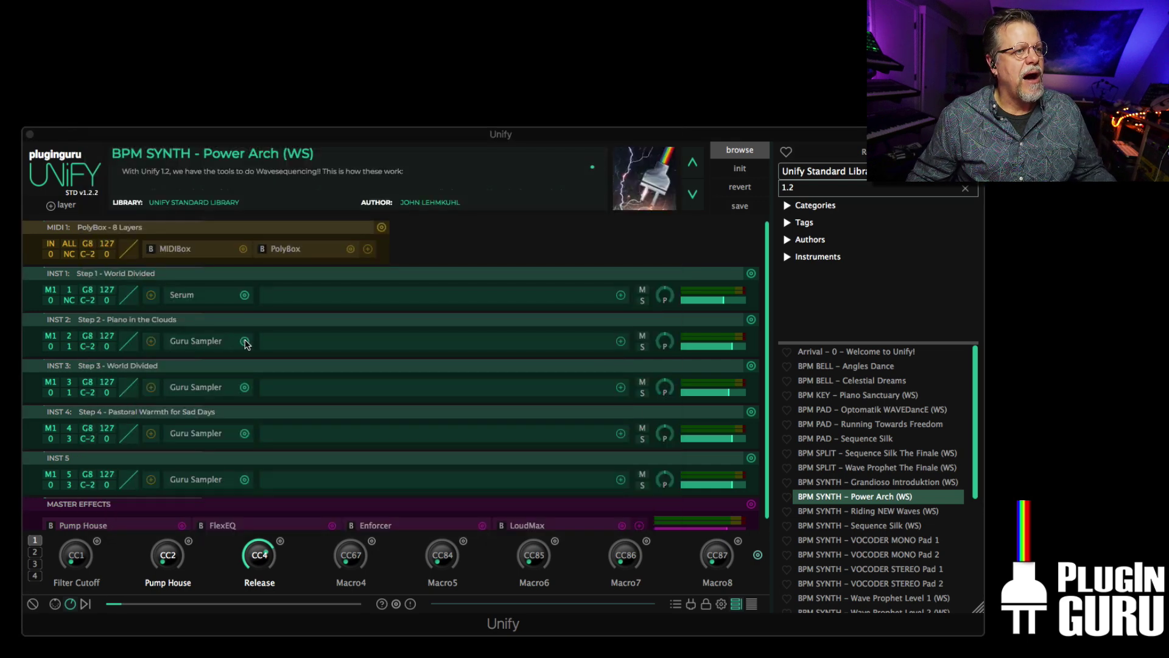
left_click(245, 344)
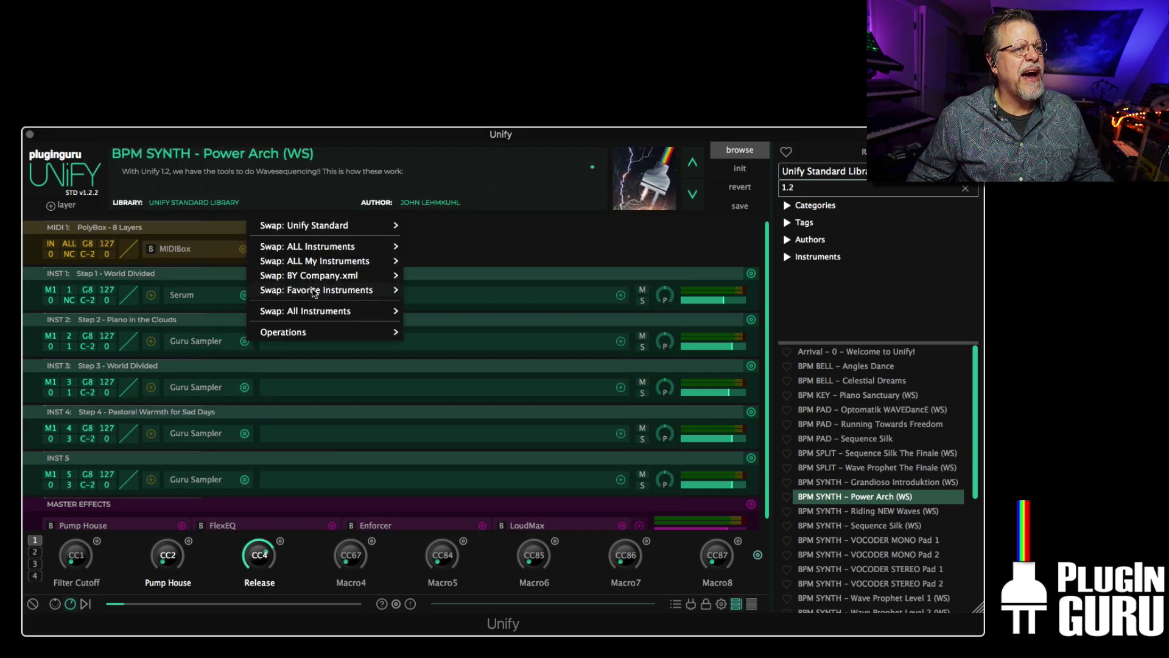
mouse_move(315, 291)
left_click(438, 465)
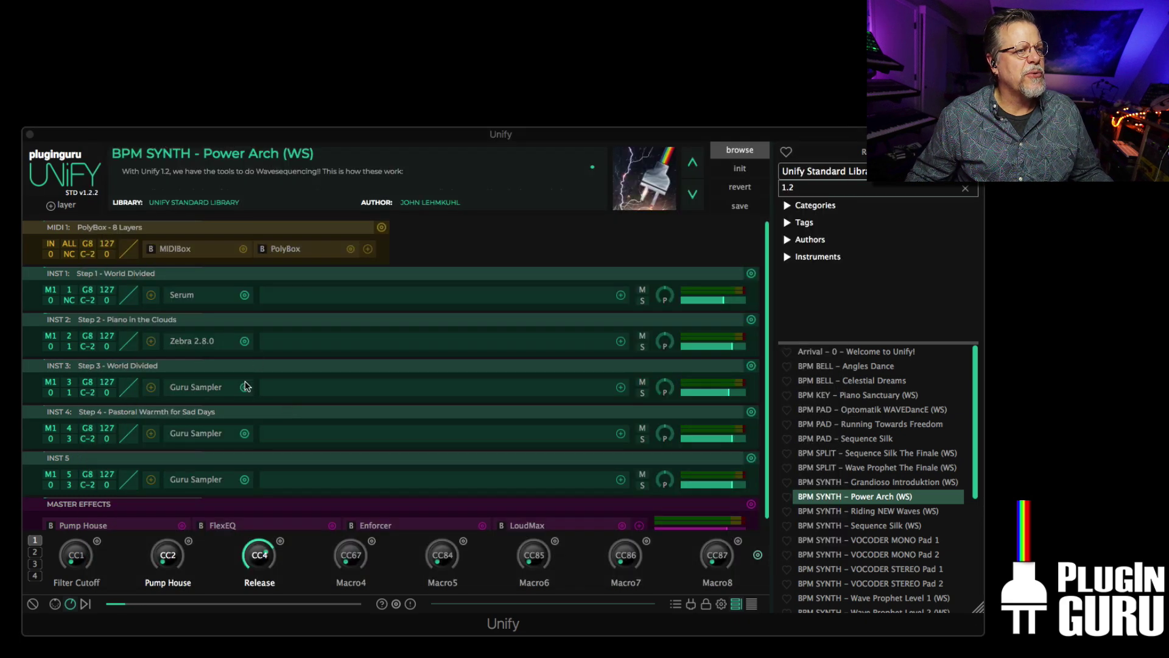
- Replace the Guru Sampler with Hive on the third instrument layer and with FM8 on the fourth
left_click(245, 387)
mouse_move(296, 336)
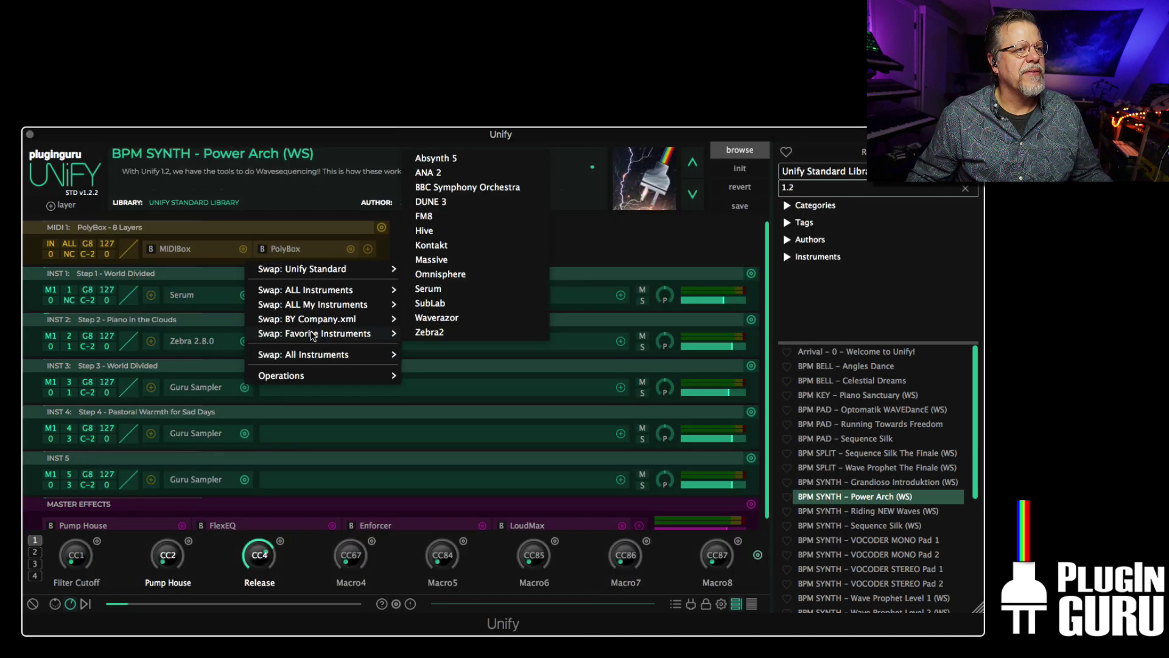
left_click(436, 232)
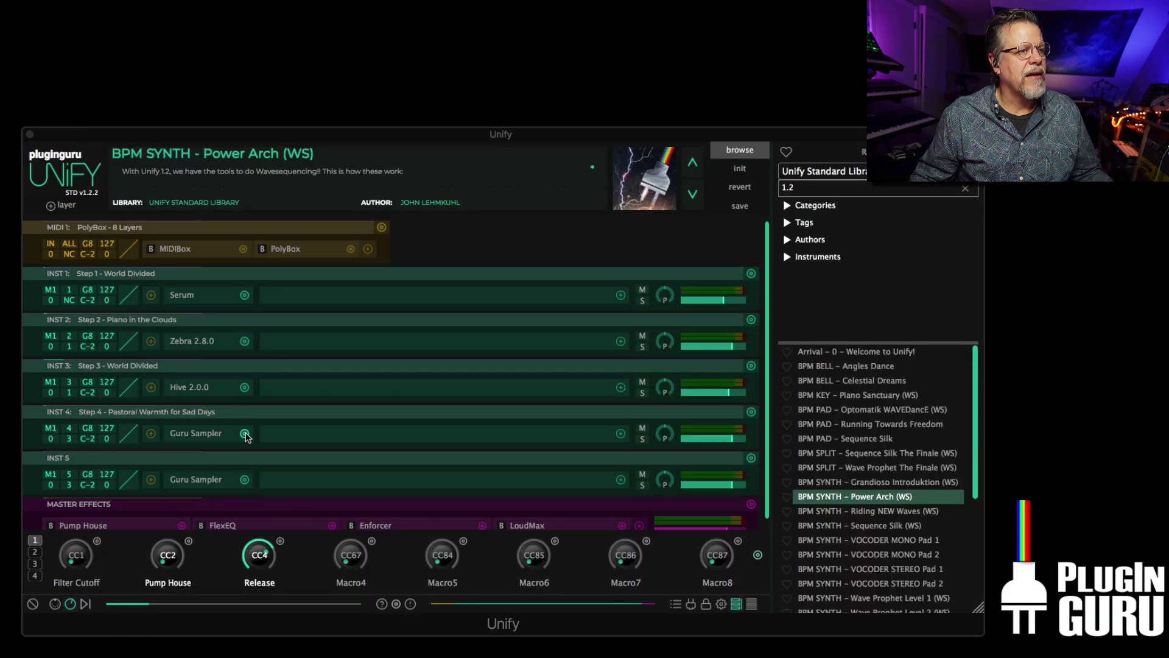
left_click(246, 433)
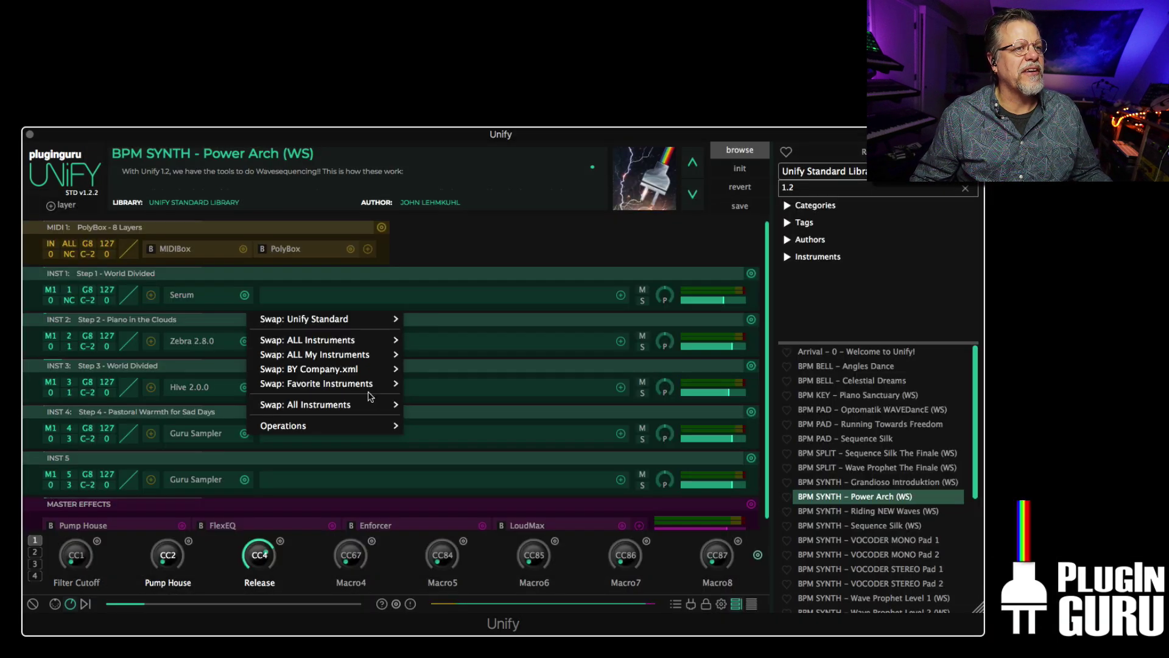
mouse_move(356, 383)
left_click(439, 270)
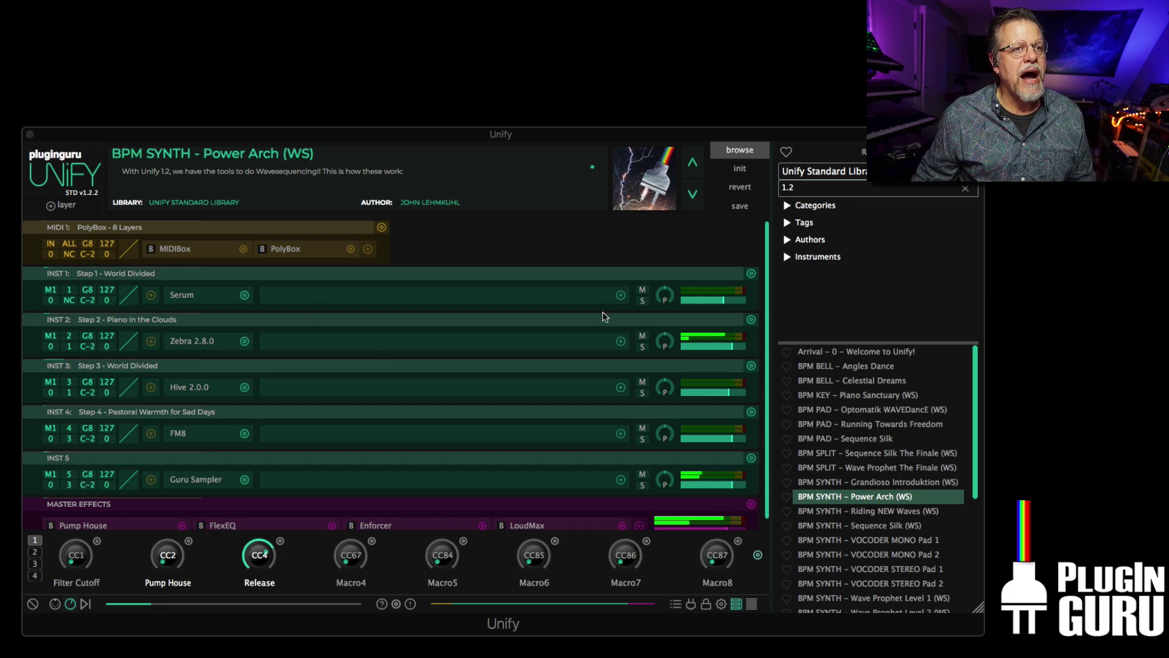
- Add the ValhallaVintageVerb reverb to the Serum layer, set its mix to 41.8 %, and close its window
left_click(621, 296)
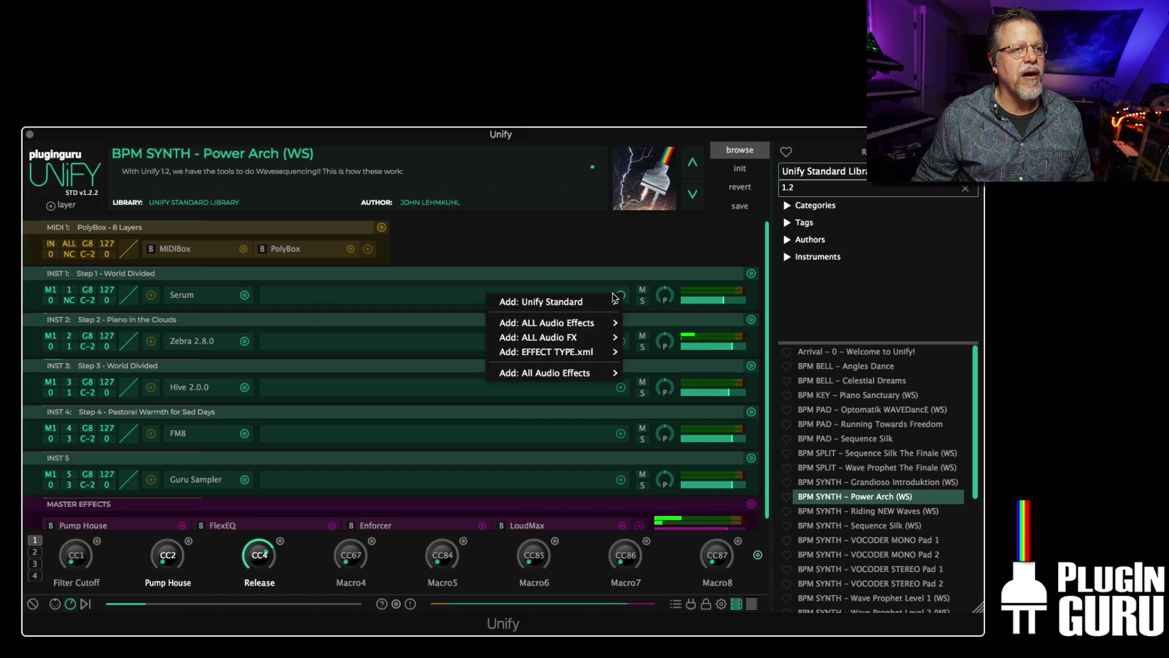
mouse_move(534, 353)
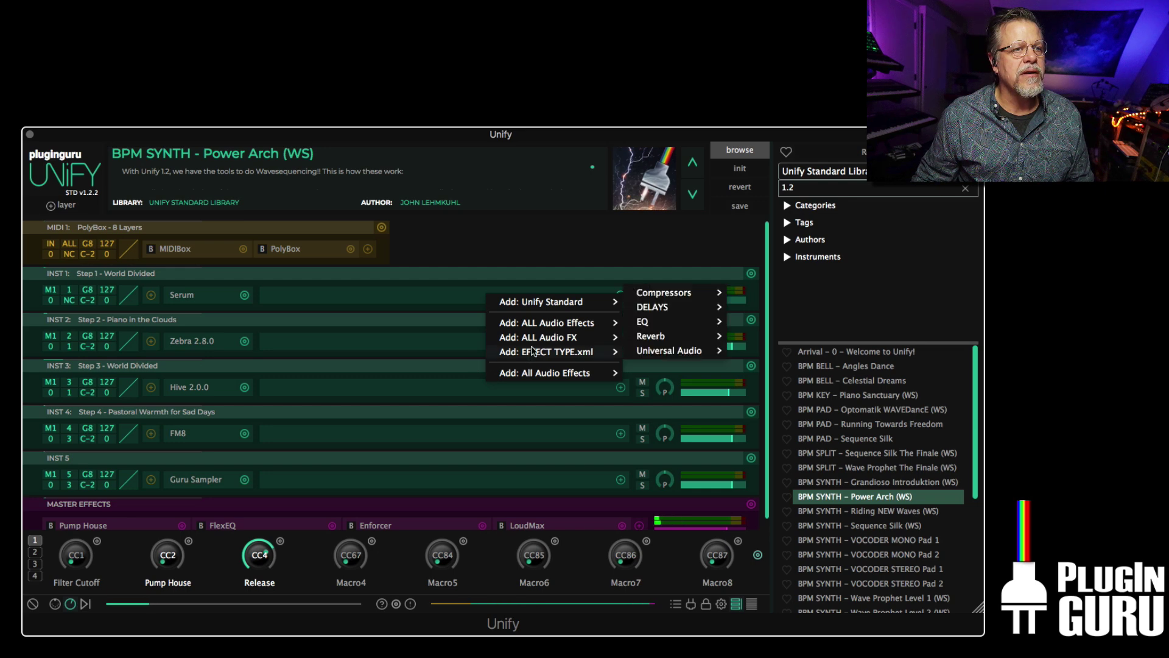
mouse_move(646, 340)
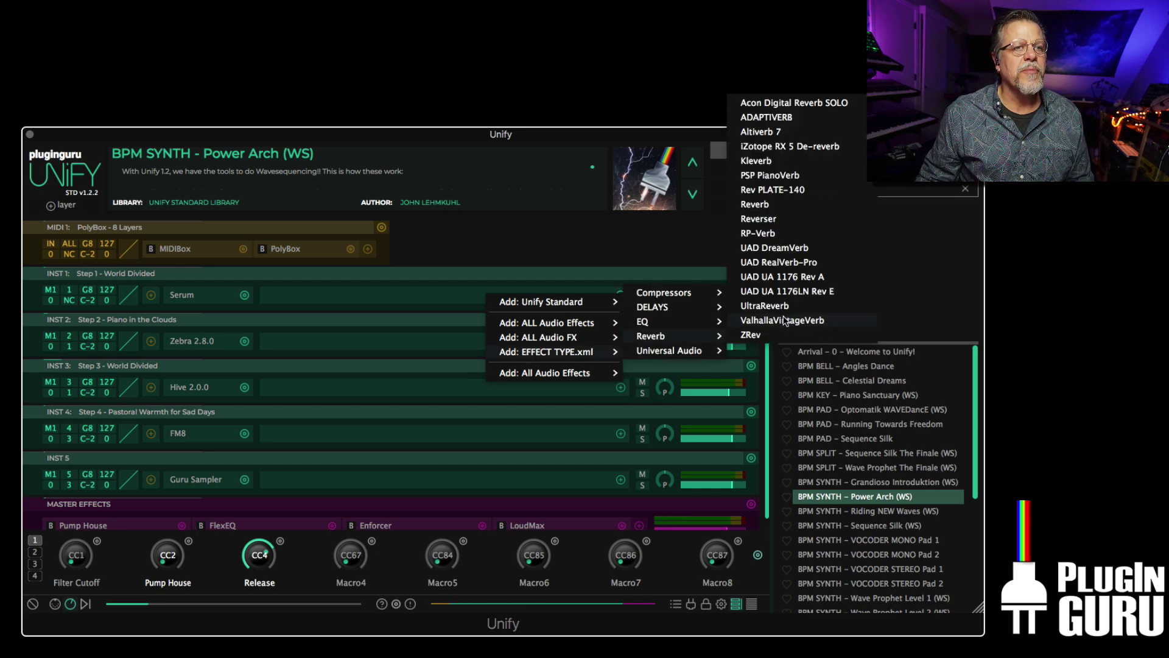
left_click(785, 318)
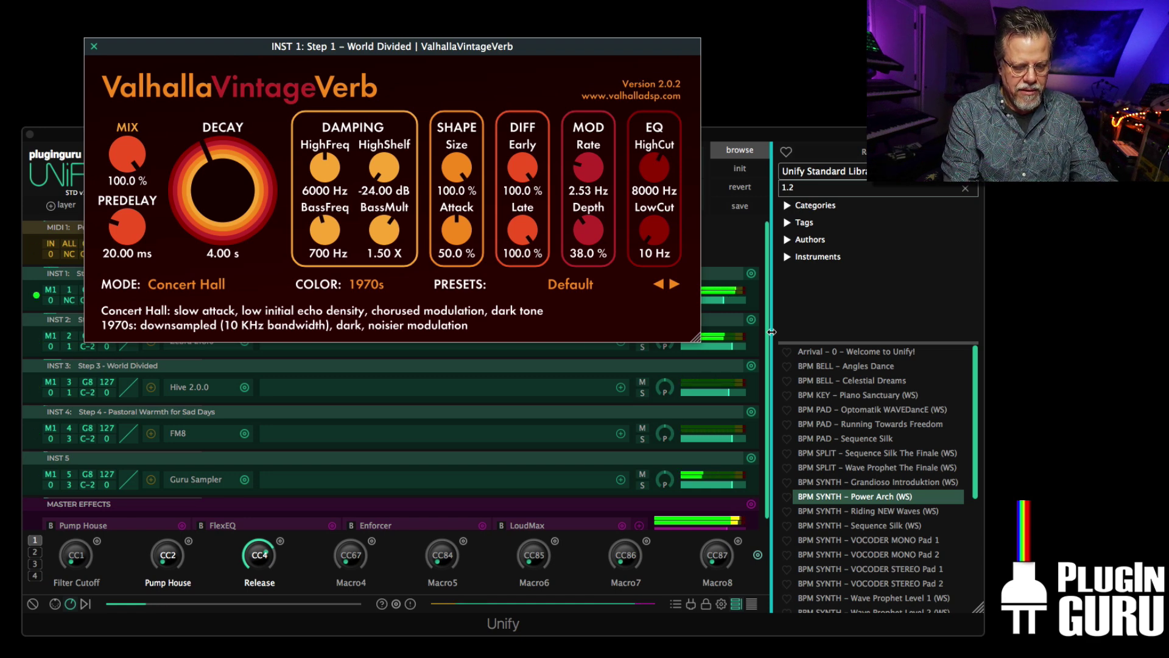
left_click_drag(127, 154, 126, 249)
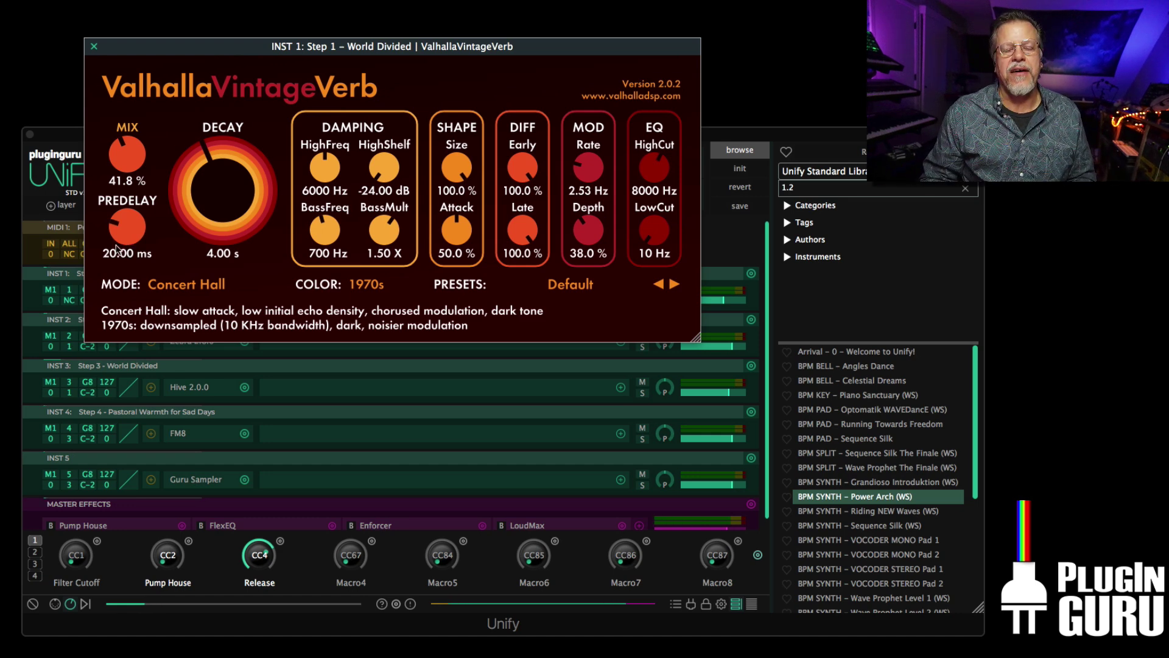
key("super+w")
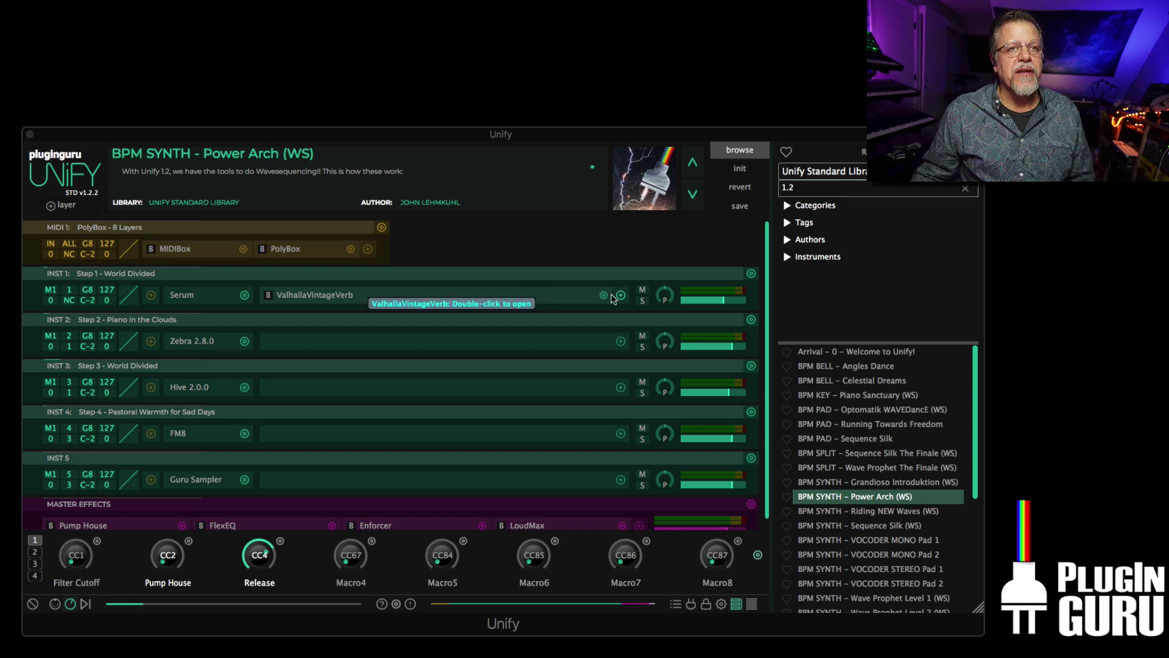
- Search the patch library for 1.1 and browse to the template patches at the end of the list
left_click(790, 190)
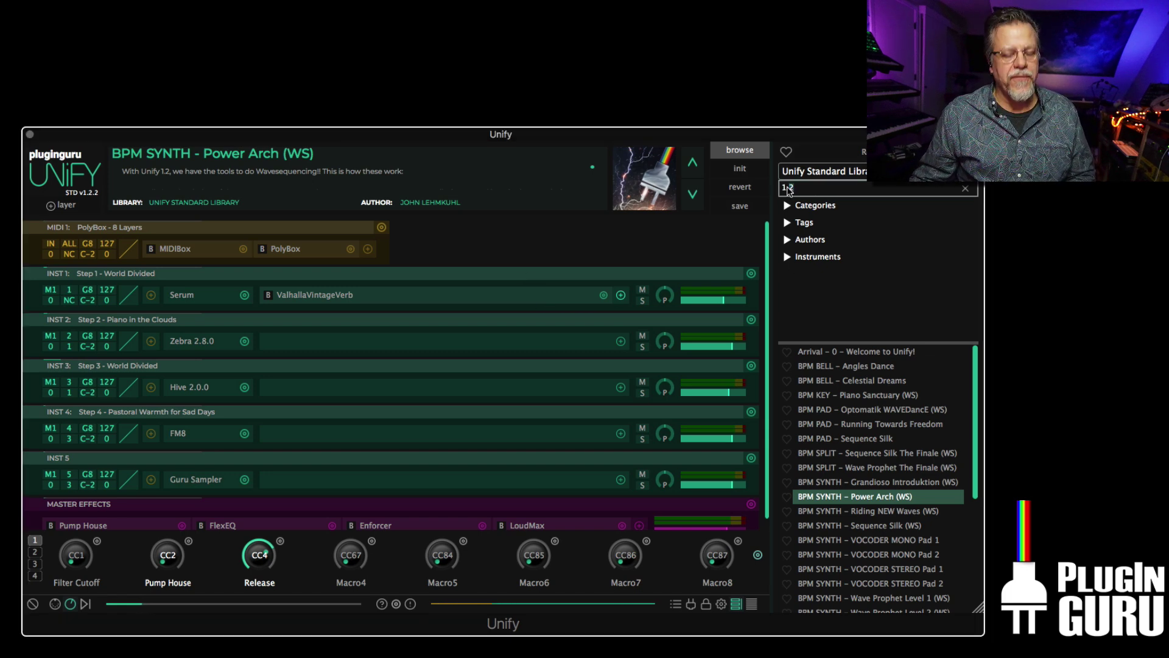
key("BackSpace")
type("1")
scroll(893, 531, "down", 10)
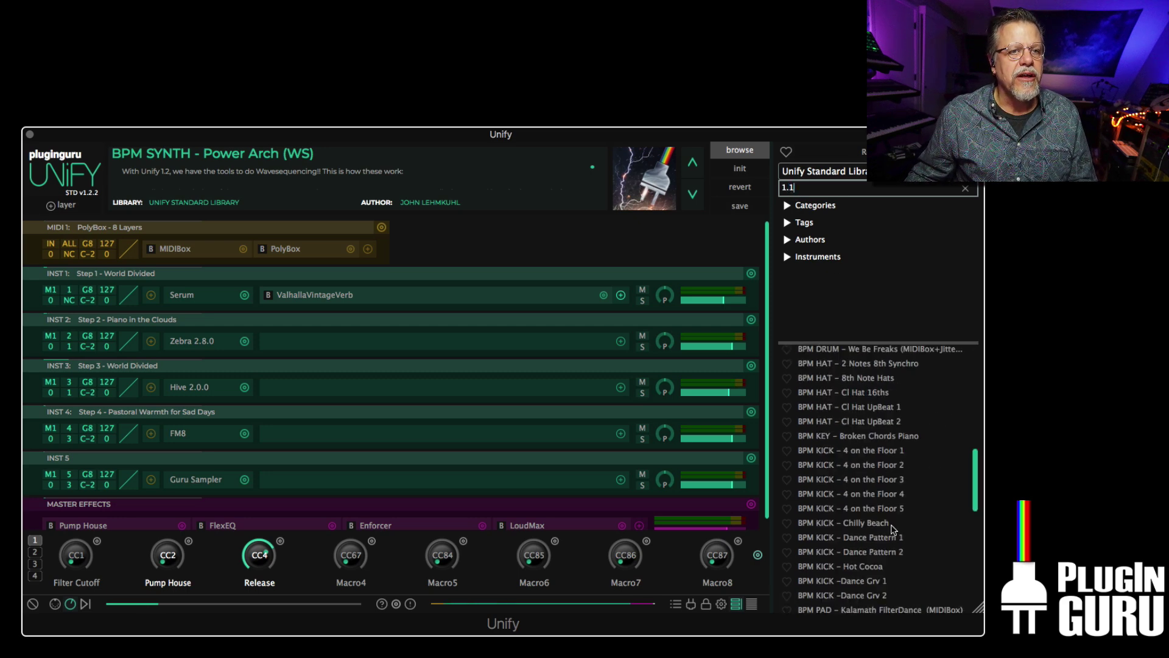
scroll(893, 531, "down", 8)
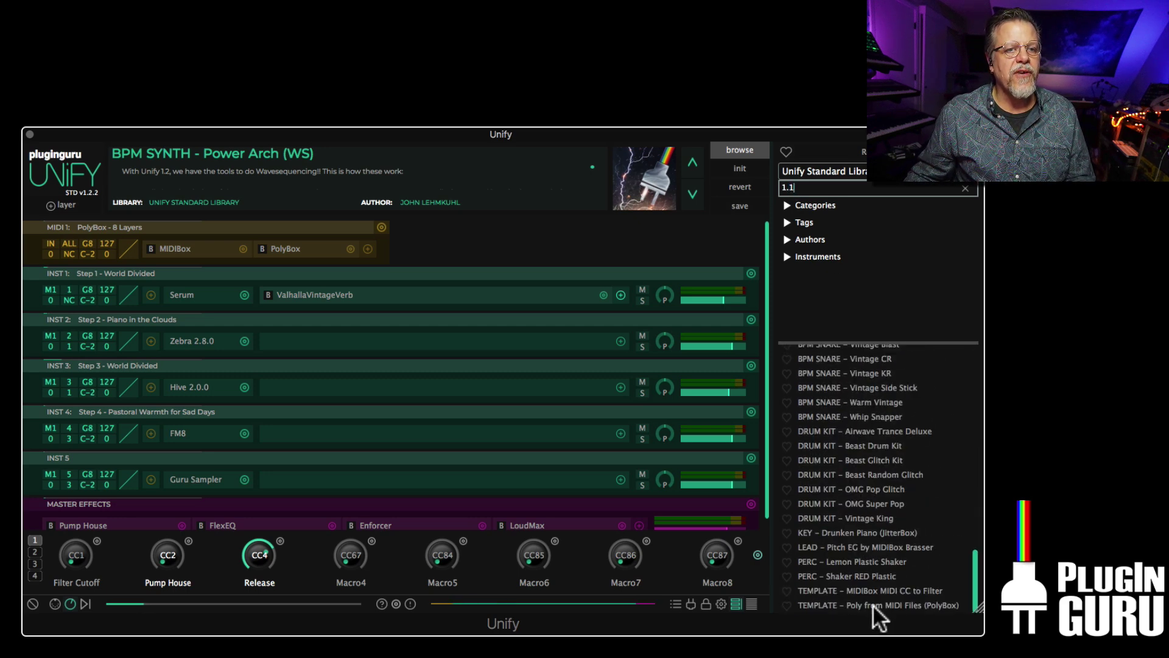
- Load the patch TEMPLATE - Poly from MIDI Files (PolyBox) and look through its instrument layers
left_click(877, 605)
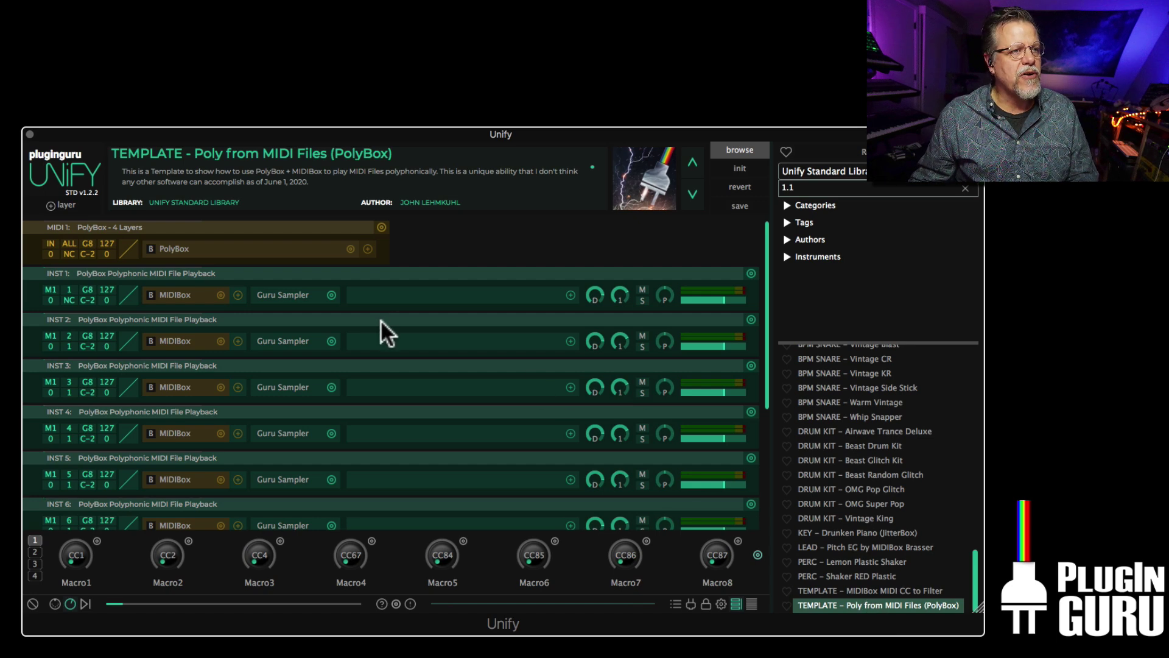
scroll(381, 319, "down", 2)
scroll(378, 323, "down", 3)
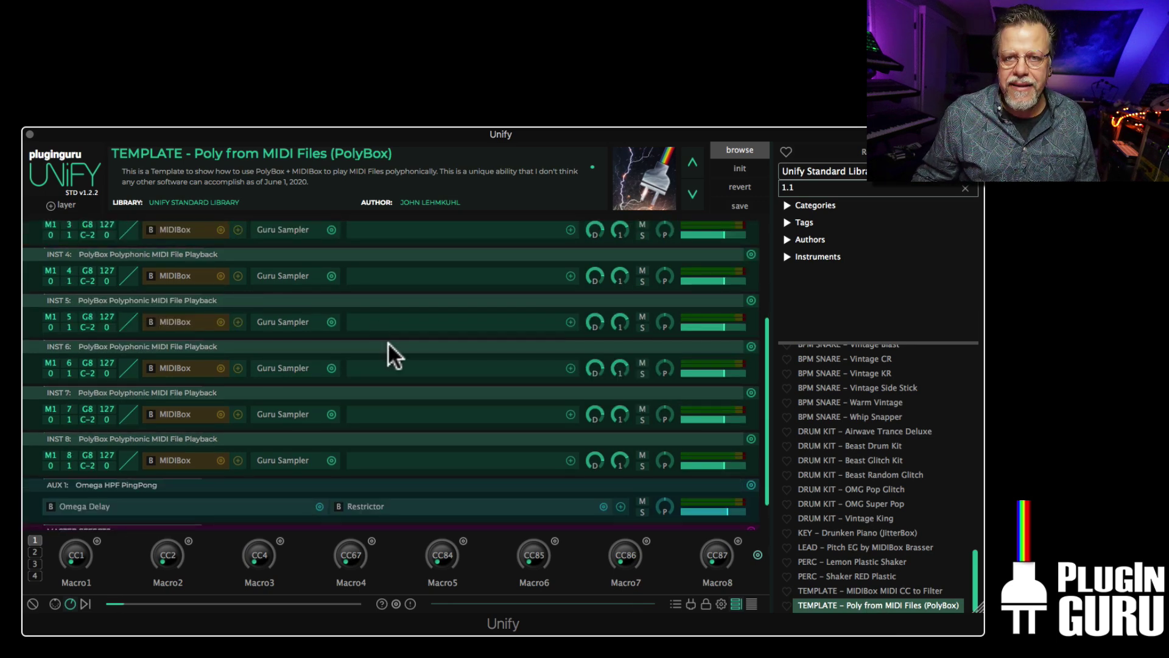
scroll(389, 341, "up", 6)
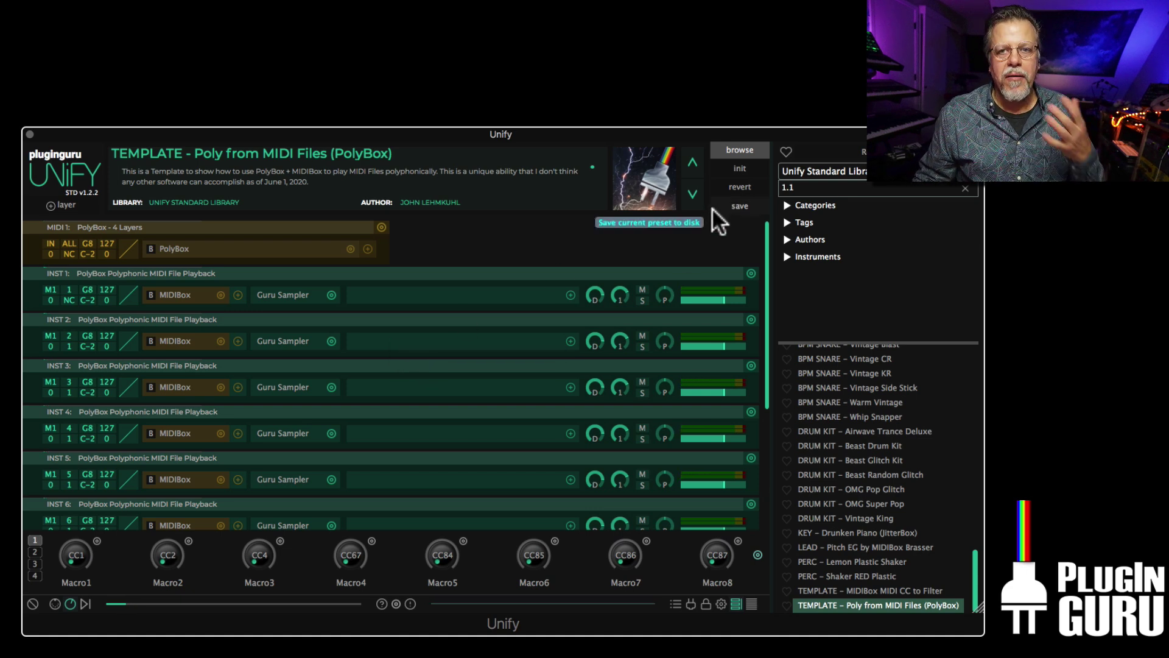
- Strip the template down to its first instrument layer, keeping the PolyBox, auxiliary and master effects layers
key("alt")
left_click(744, 180, "alt")
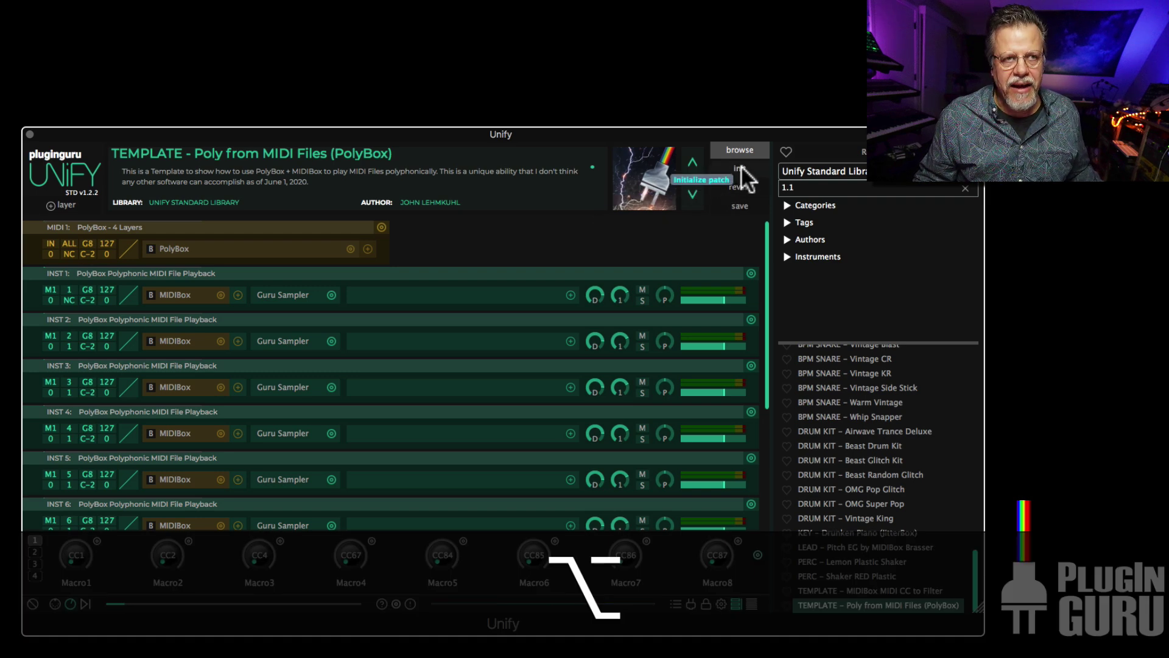
left_click(739, 169, "alt")
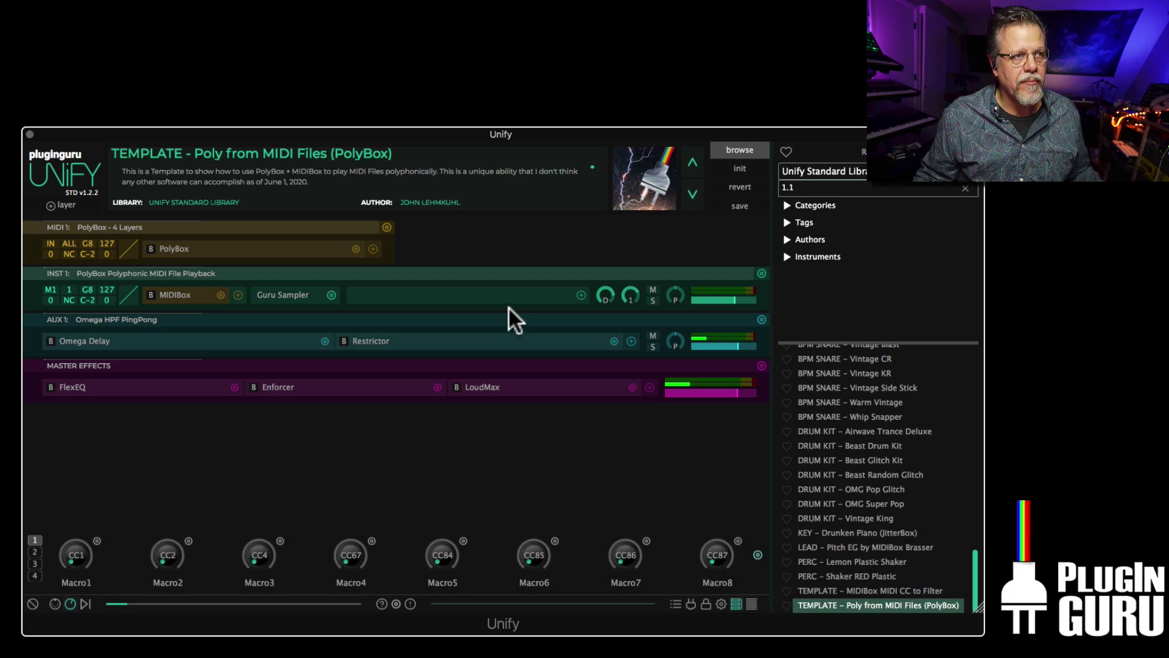
- Check the PolyBox settings, close them, and set the first instrument layer's MIDI source to Raw MIDI IN
left_click(187, 242)
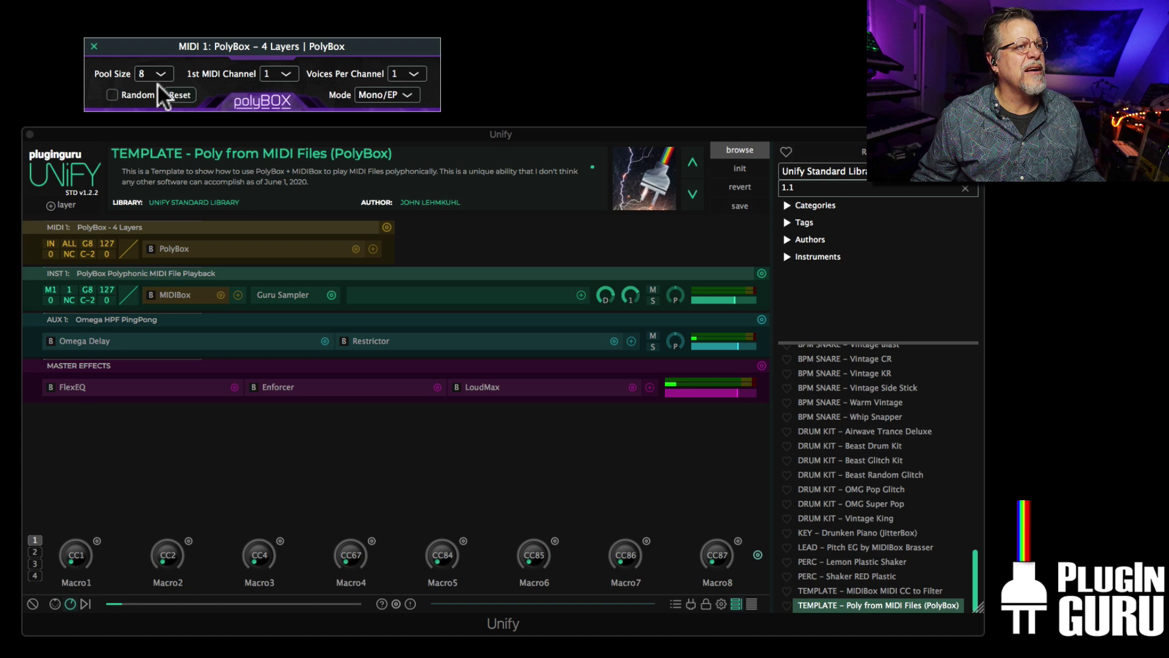
left_click(93, 46)
left_click(50, 290)
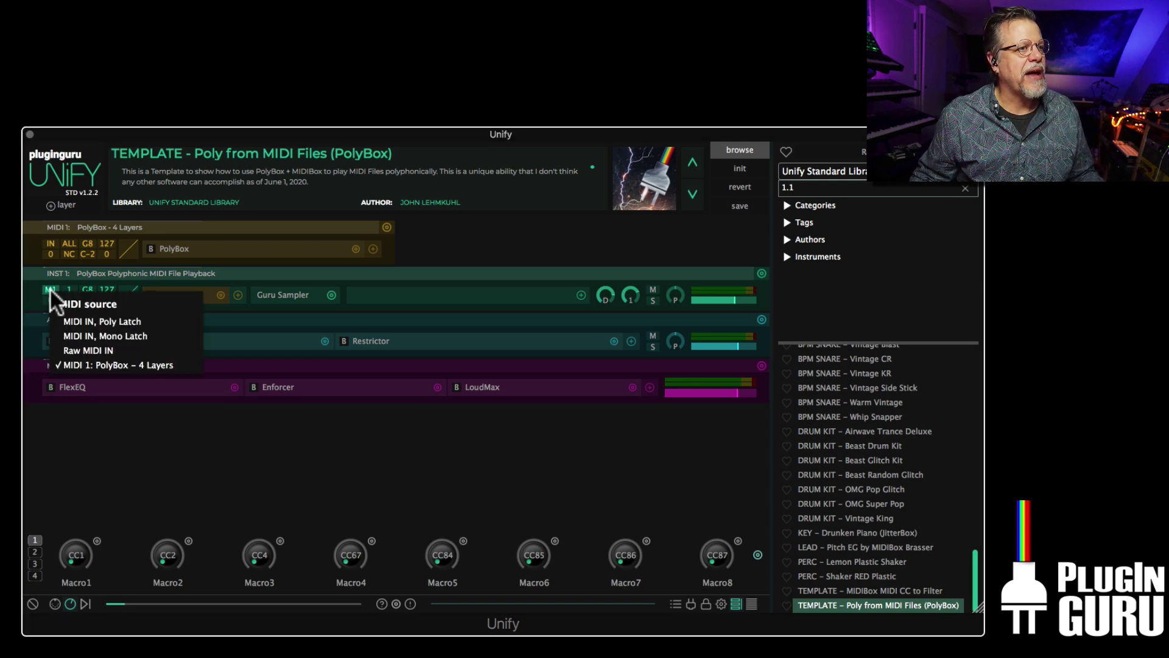
left_click(96, 346)
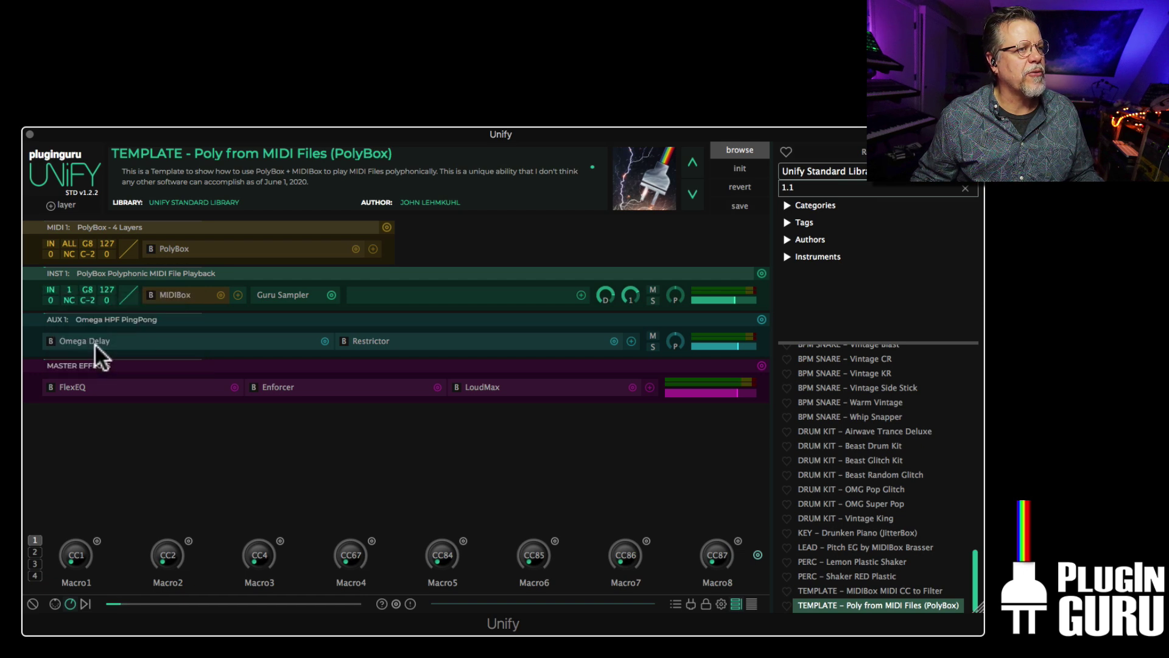
- Set the MIDI file notes mode to Poly Tpose in the first instrument layer's MIDIBox and close its window
left_click(171, 294)
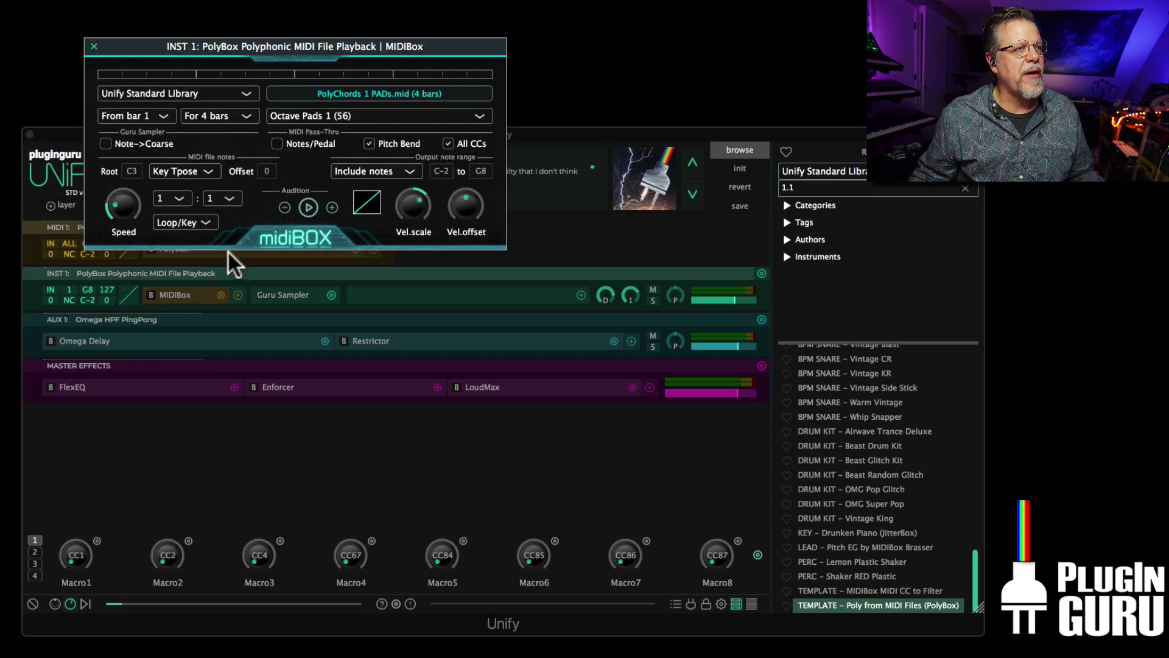
left_click(195, 172)
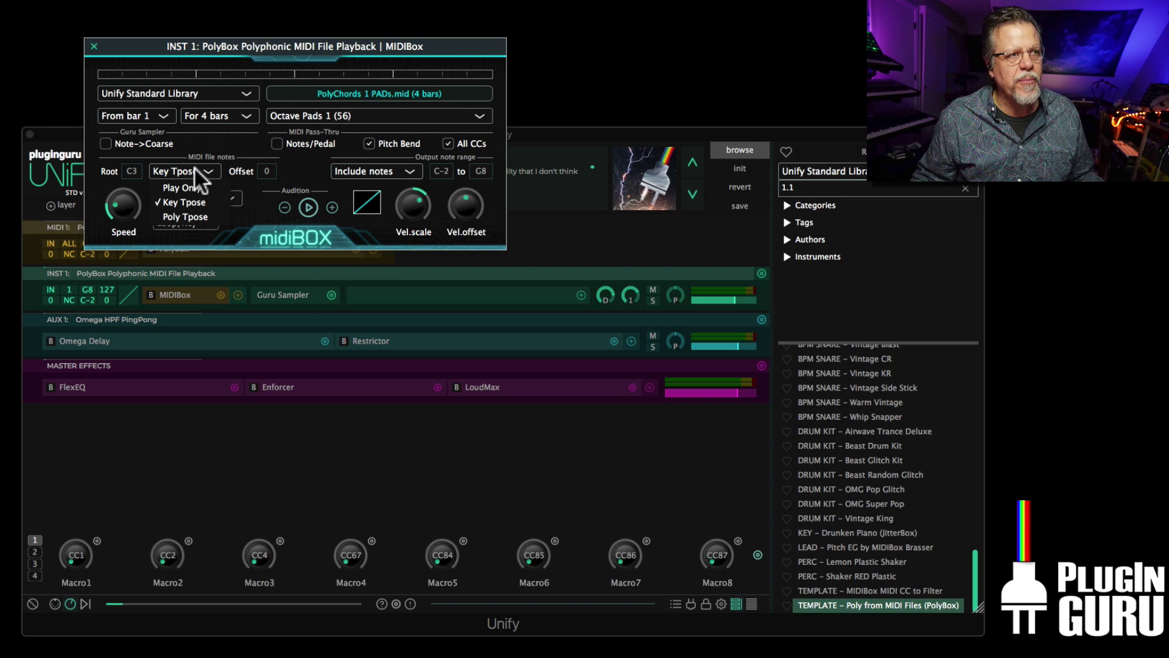
left_click(194, 218)
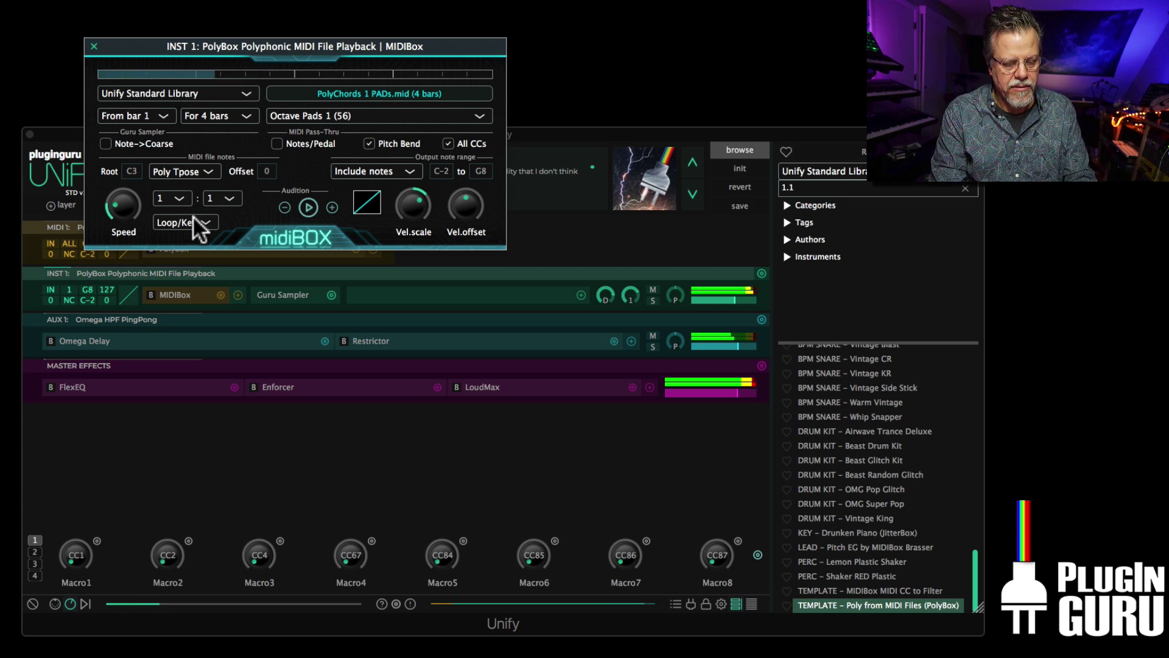
key("super")
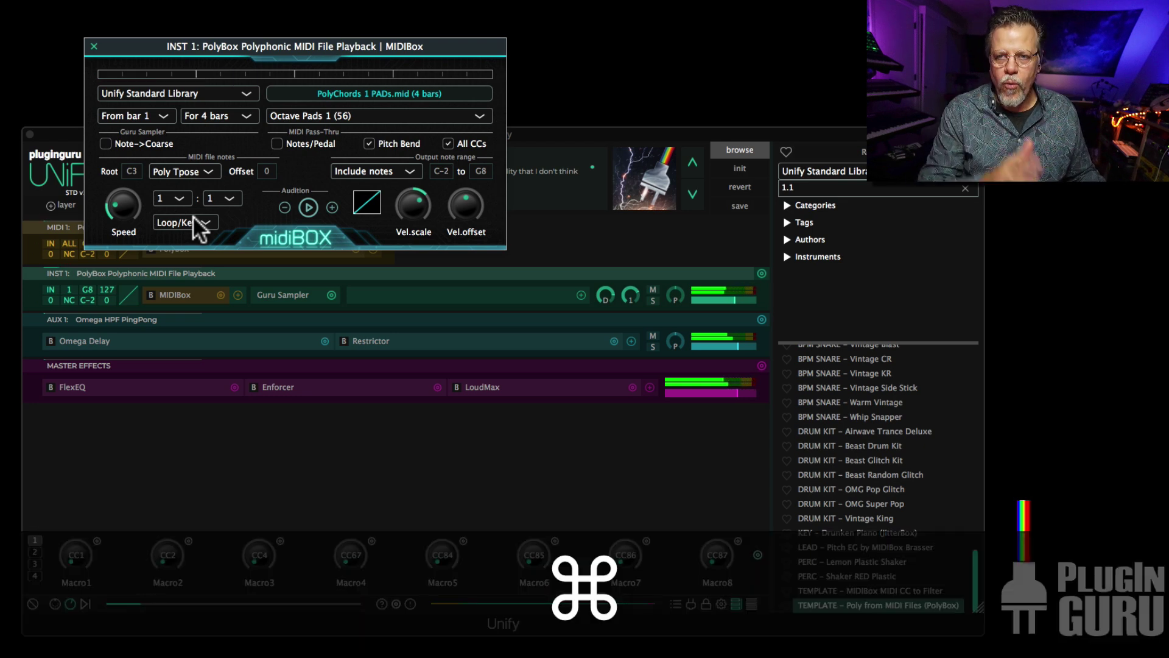
key("super+w")
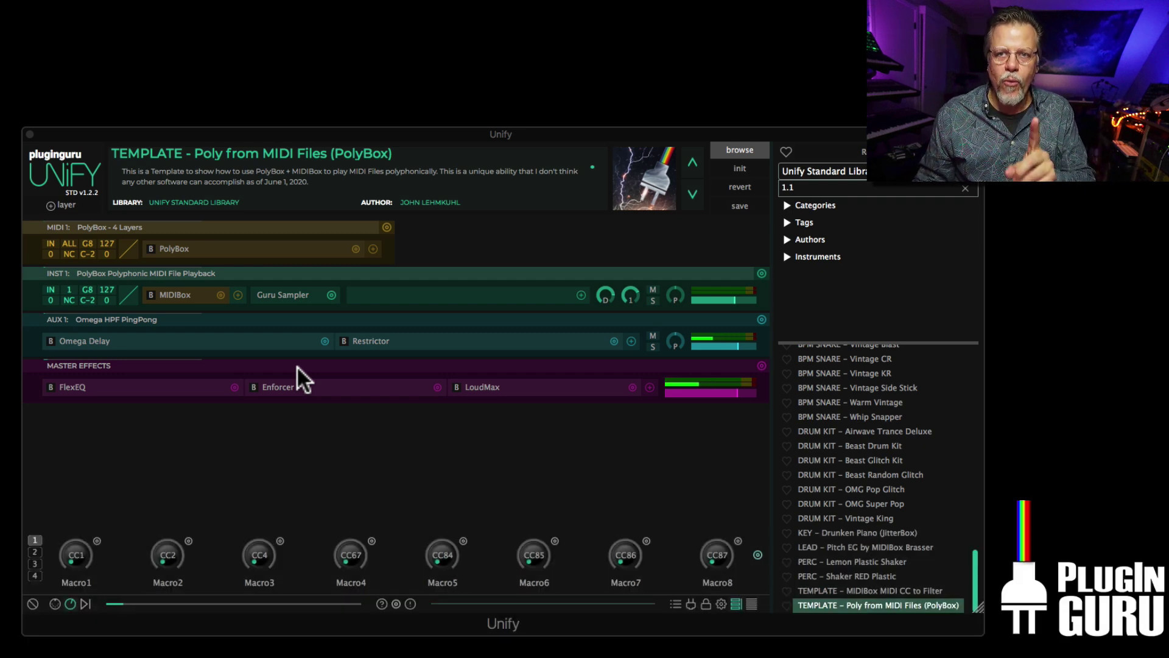
- Compare Key Tpose with Poly Tpose in the instrument layer's MIDIBox, ending on Poly Tpose, and close its window
left_click(165, 294)
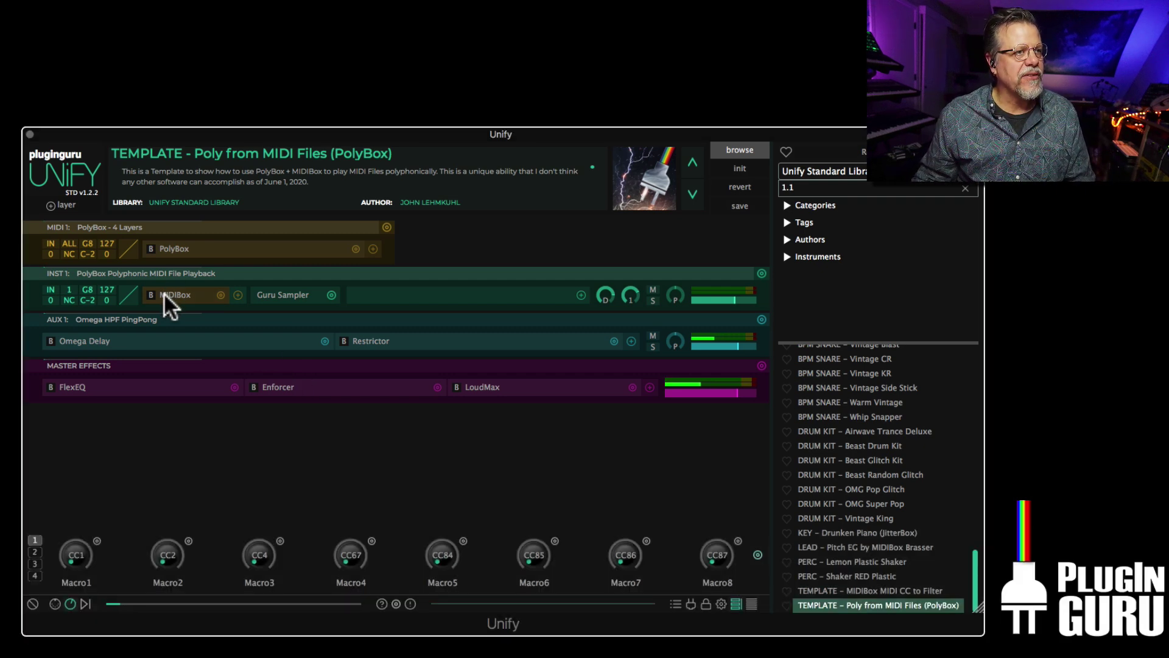
left_click(189, 174)
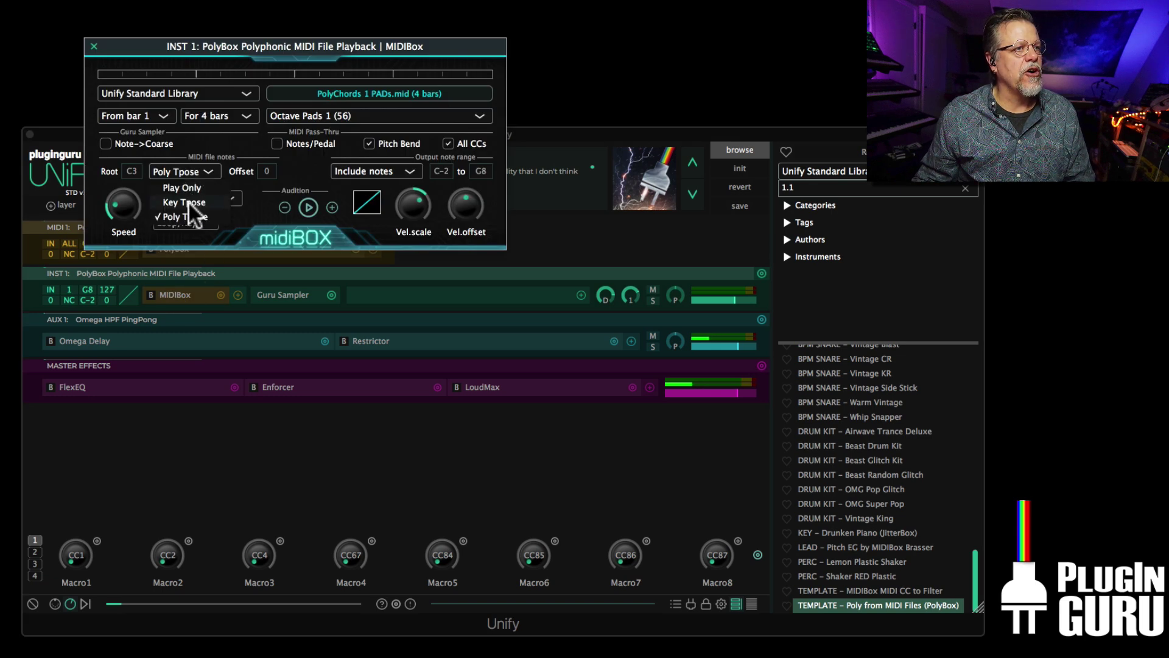
left_click(186, 202)
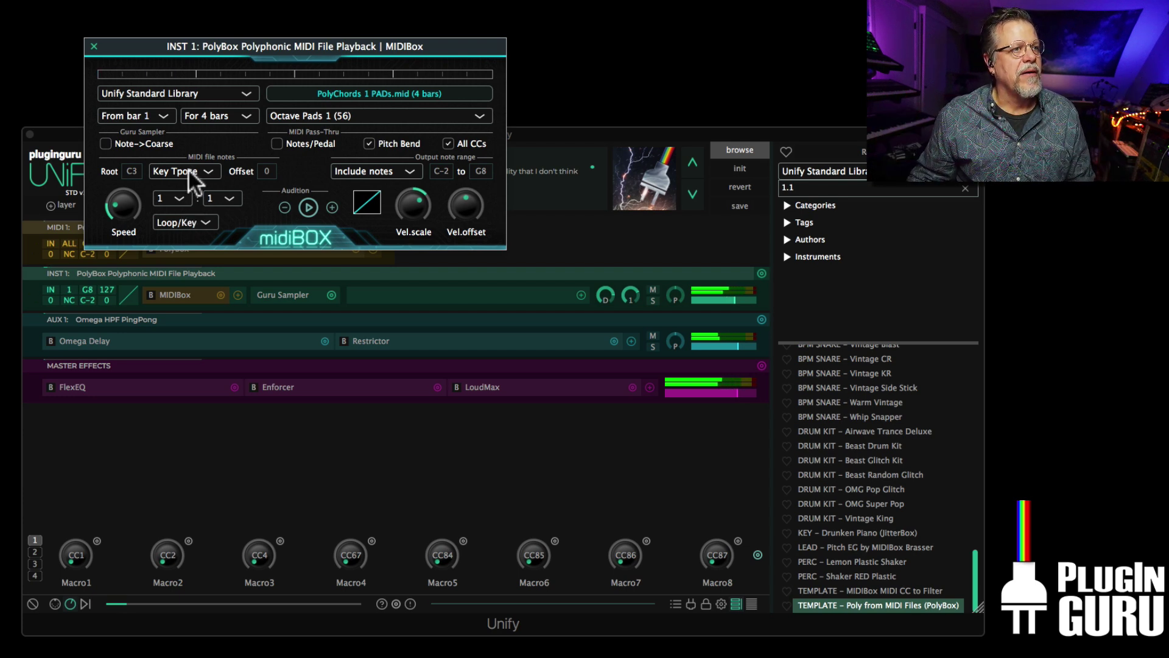
left_click(193, 172)
left_click(184, 217)
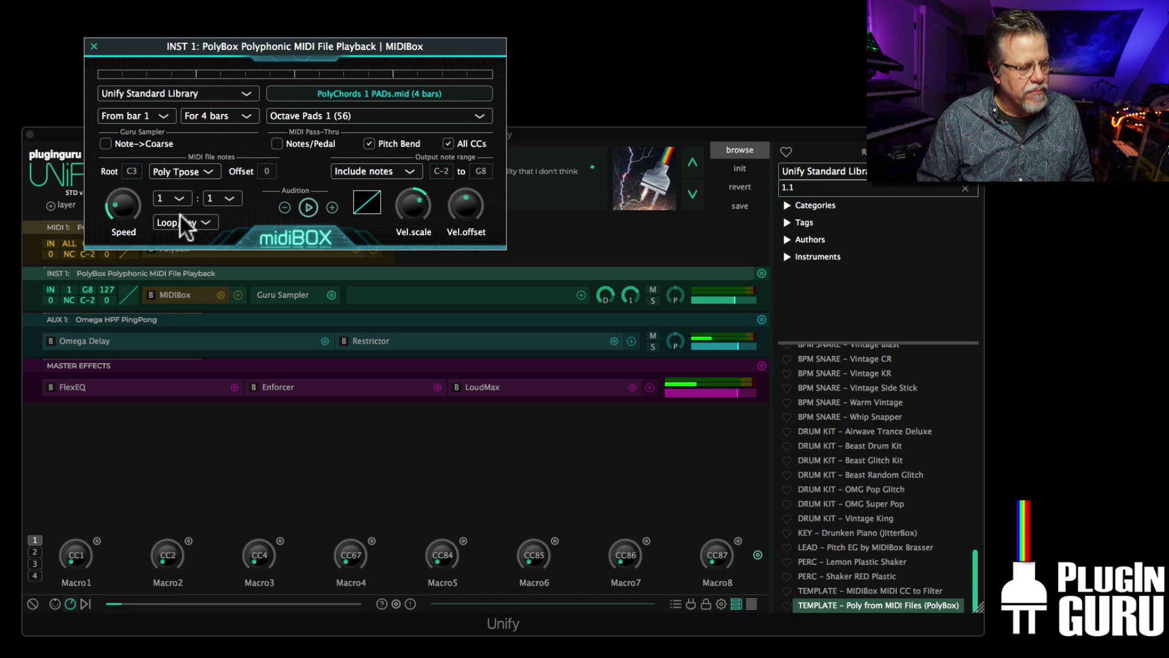
left_click(94, 47)
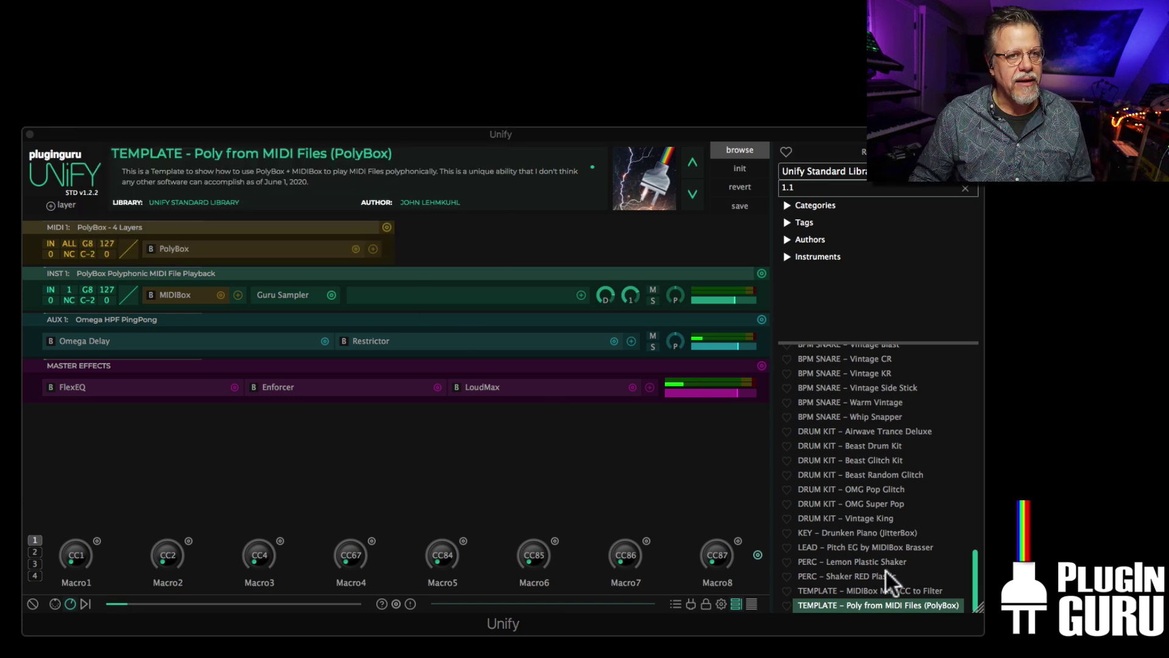
- Search the patch library for 1.2
scroll(883, 549, "up", 15)
double_click(803, 187)
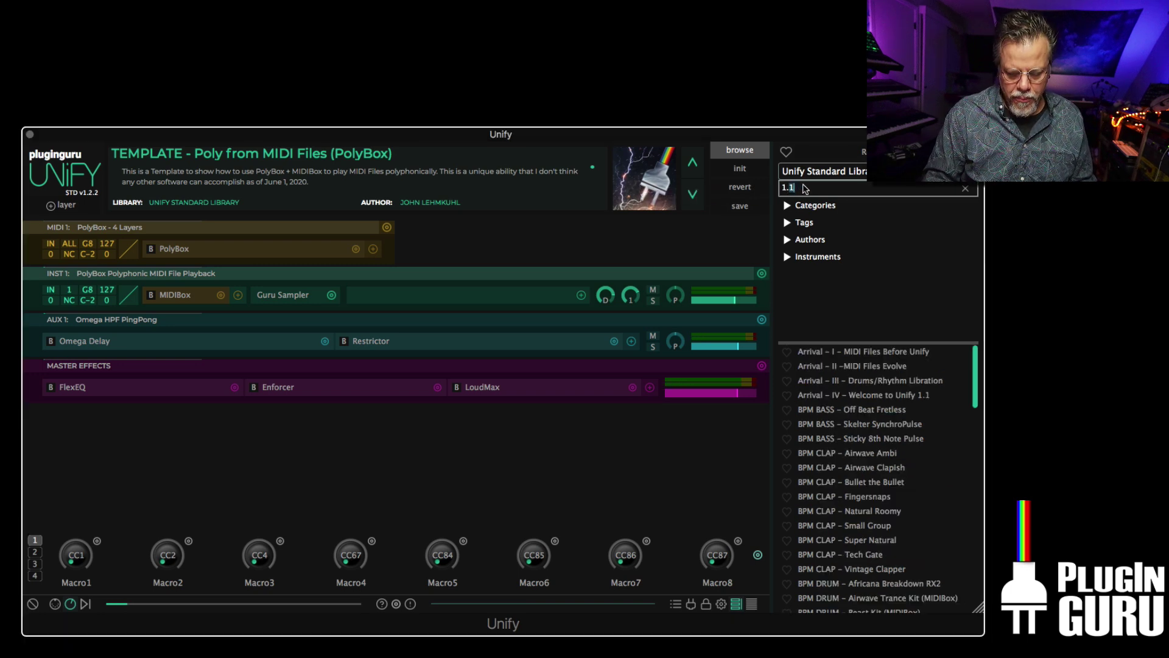
type("2")
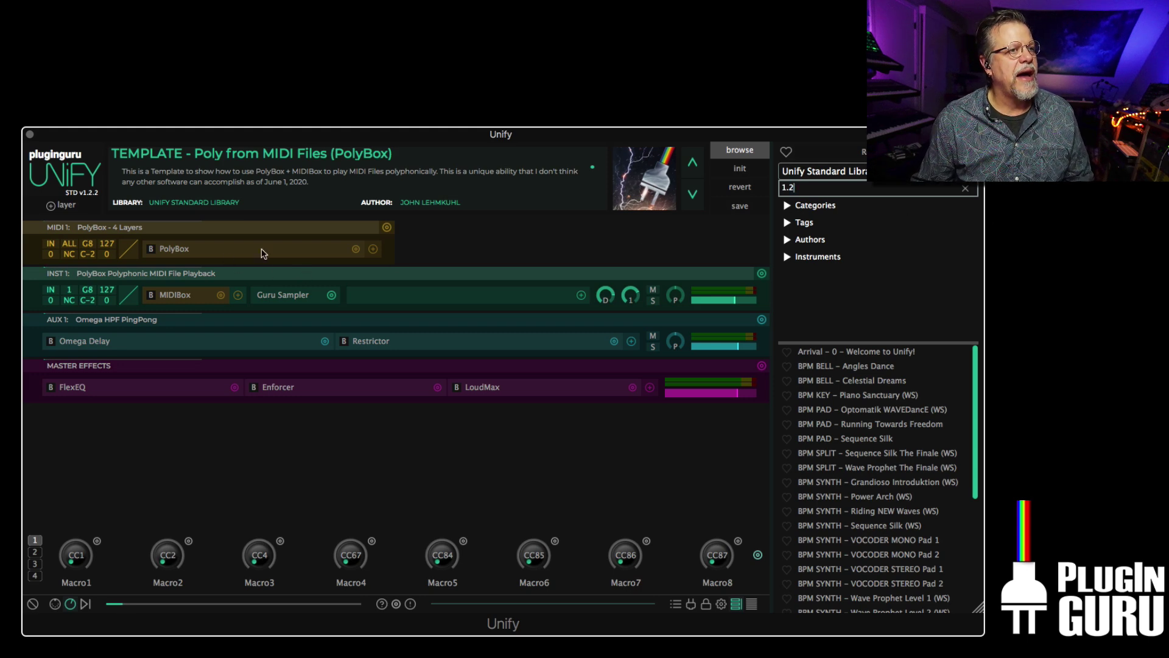
- Swap the PolyBox on the MIDI layer for the Unify Standard utility ComboBox and close its window
left_click(356, 249)
mouse_move(420, 255)
mouse_move(534, 254)
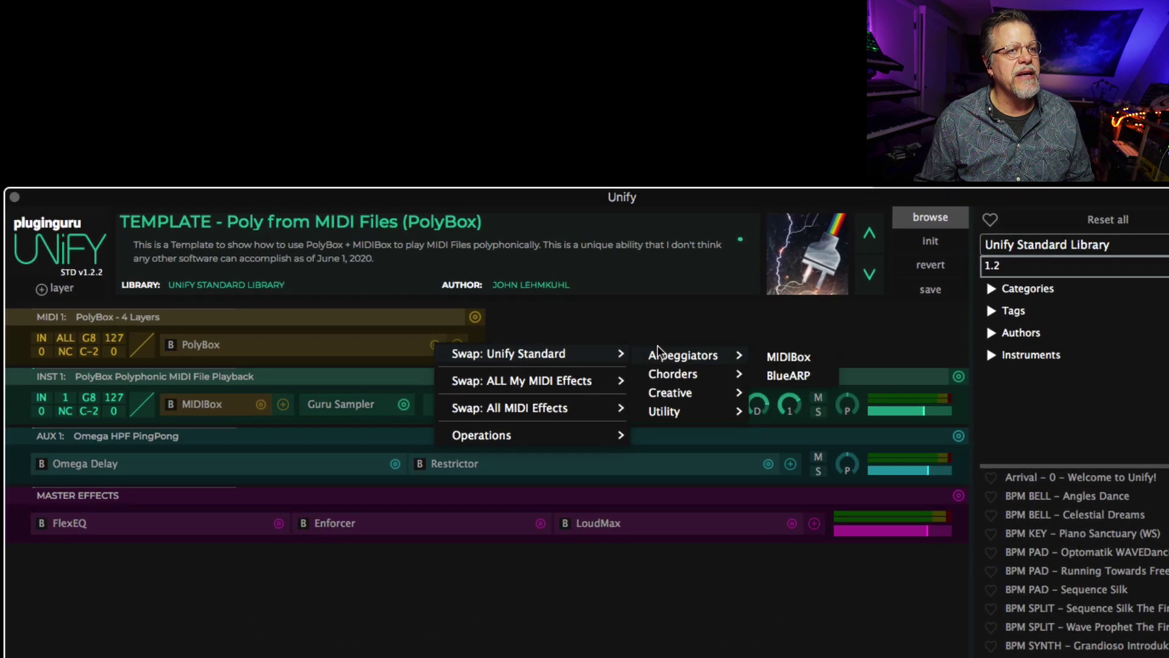
mouse_move(670, 418)
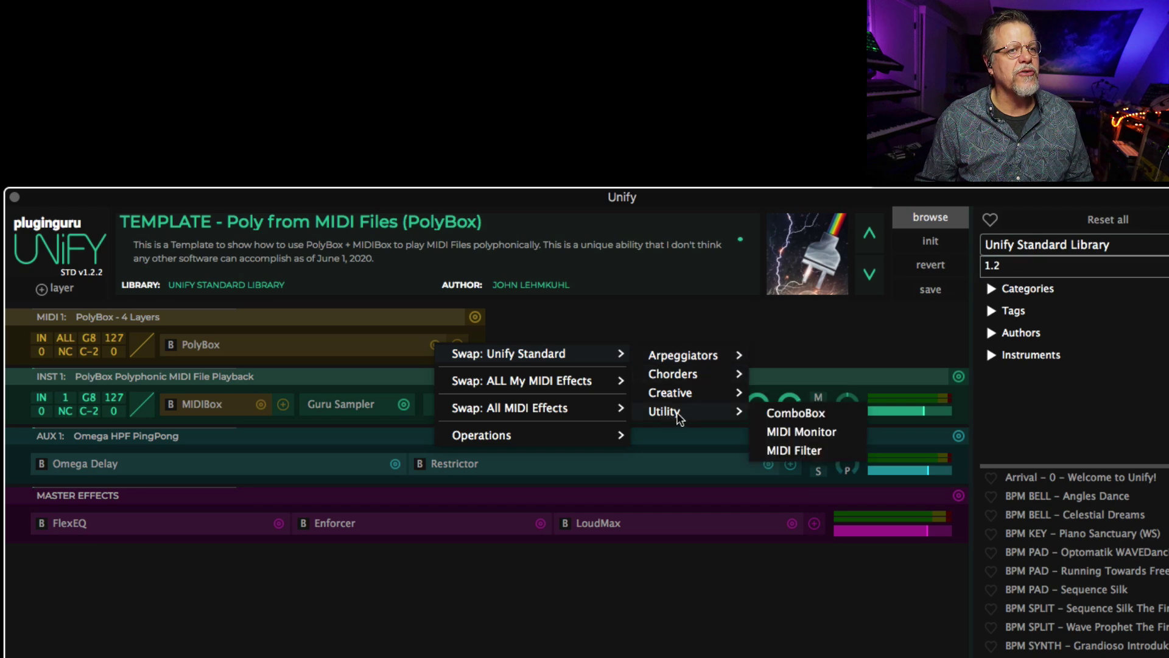
left_click(791, 413)
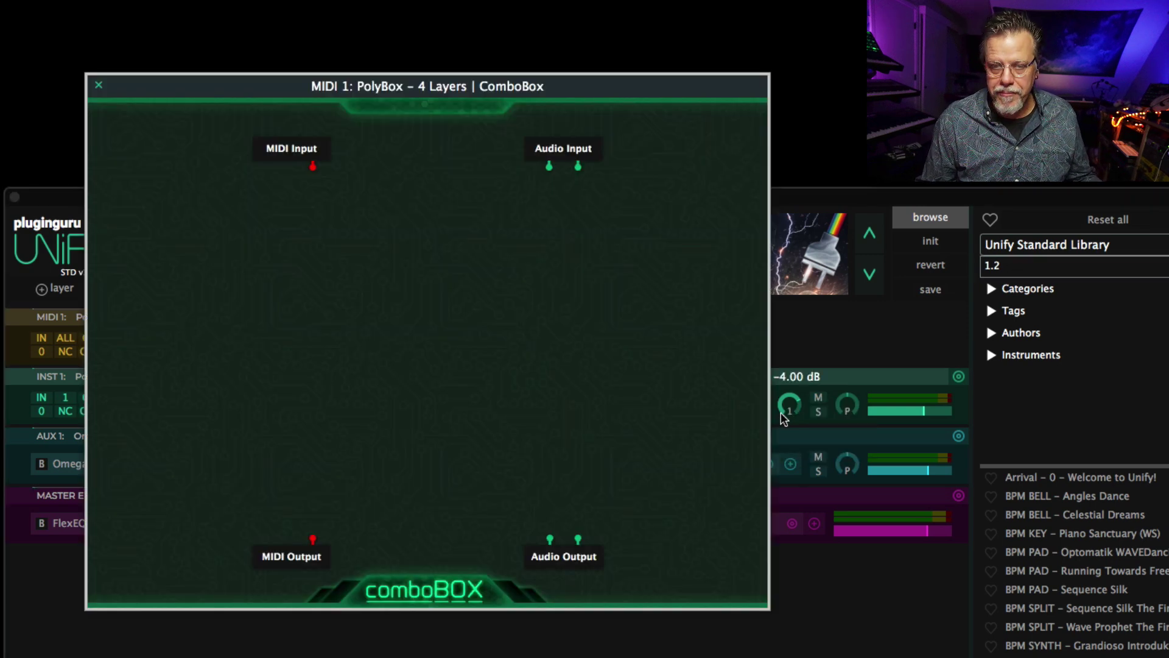
key("super+w")
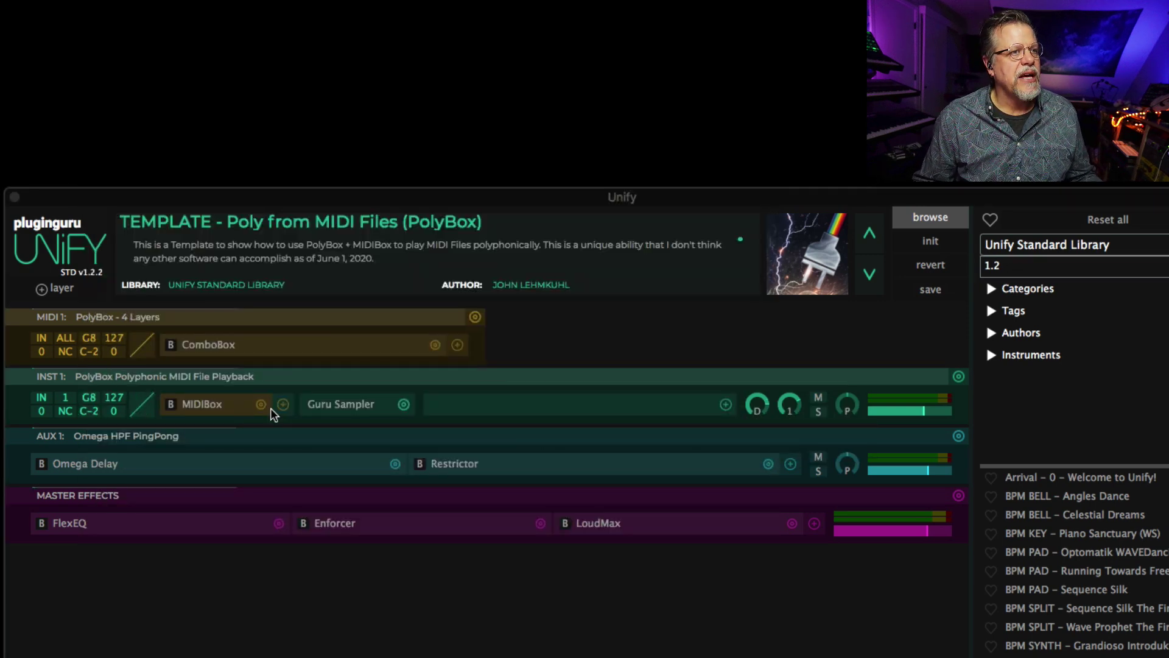
- Replace the Guru Sampler on the first instrument layer with the Unify Standard utility ComboBox and close its window
left_click(404, 404)
mouse_move(503, 417)
mouse_move(660, 436)
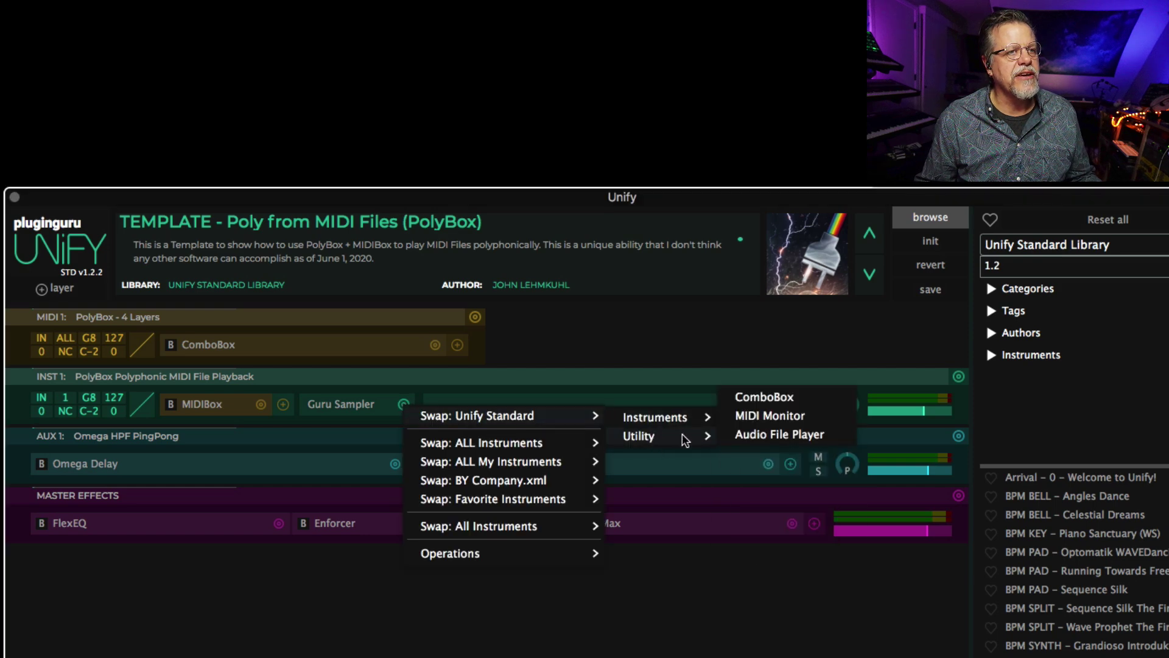
left_click(776, 397)
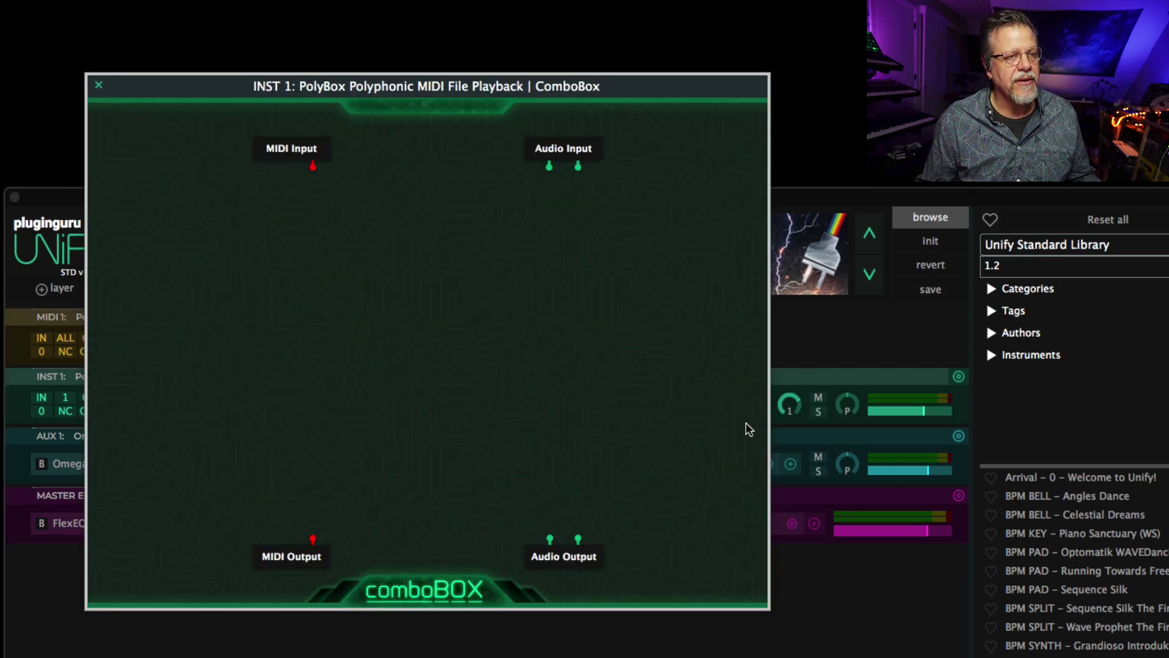
key("super+w")
- Add the Unify Standard ComboBox as an audio effect on the first instrument layer, close its window, and remove the effect
left_click(726, 404)
mouse_move(784, 420)
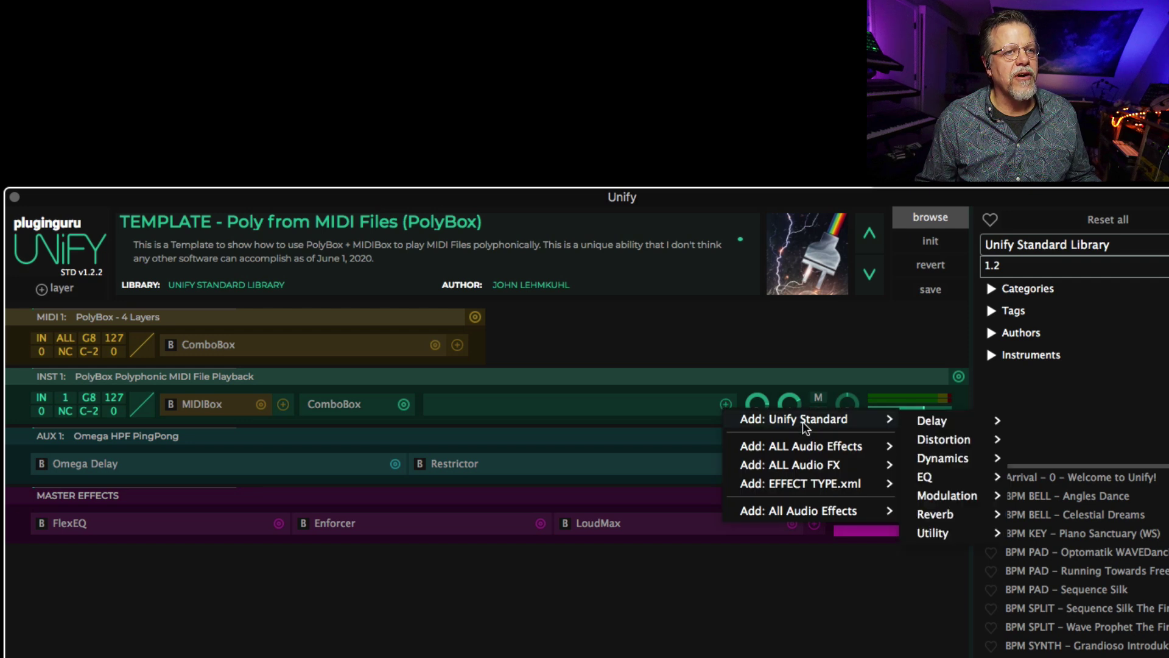
mouse_move(942, 534)
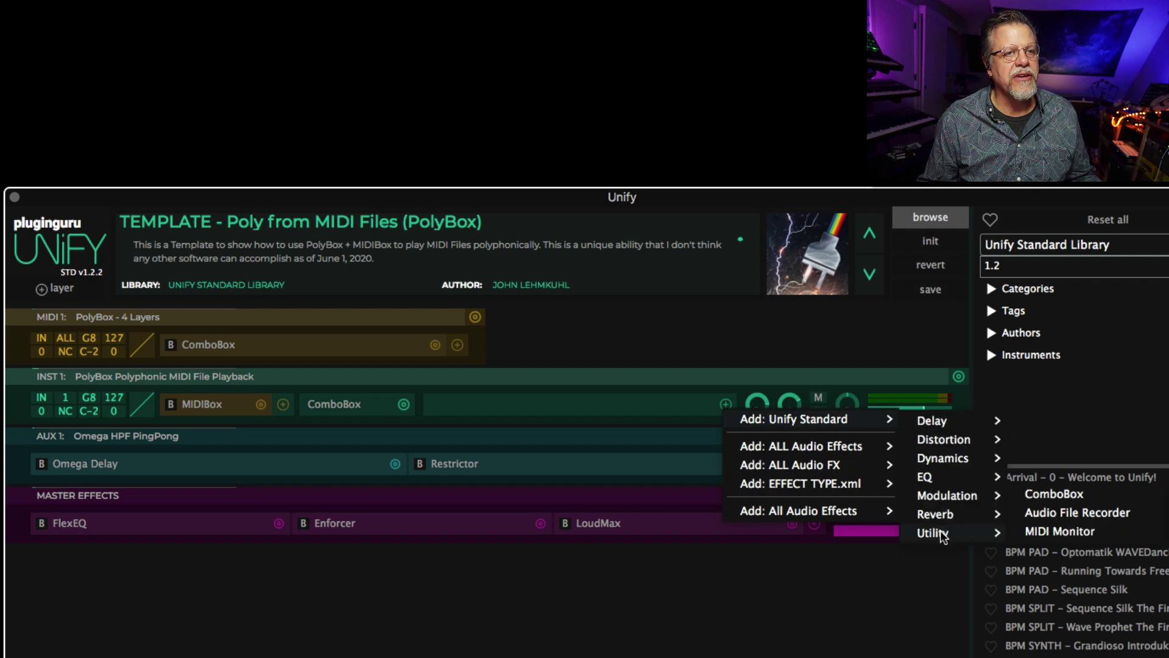
left_click(1050, 495)
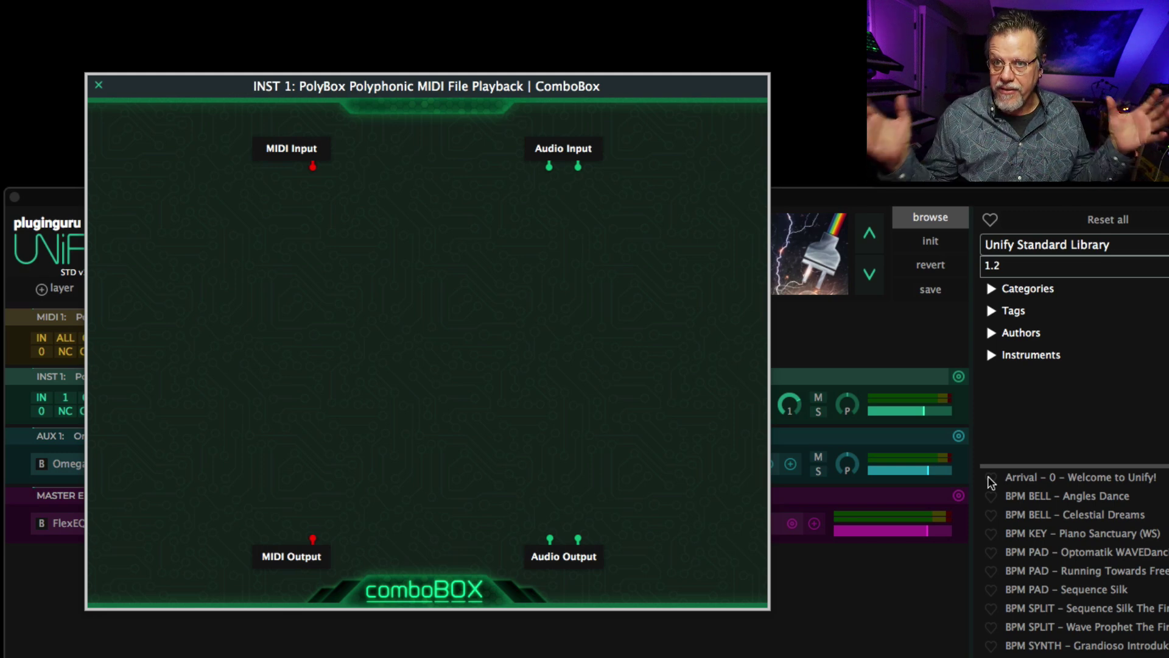
key("super+w")
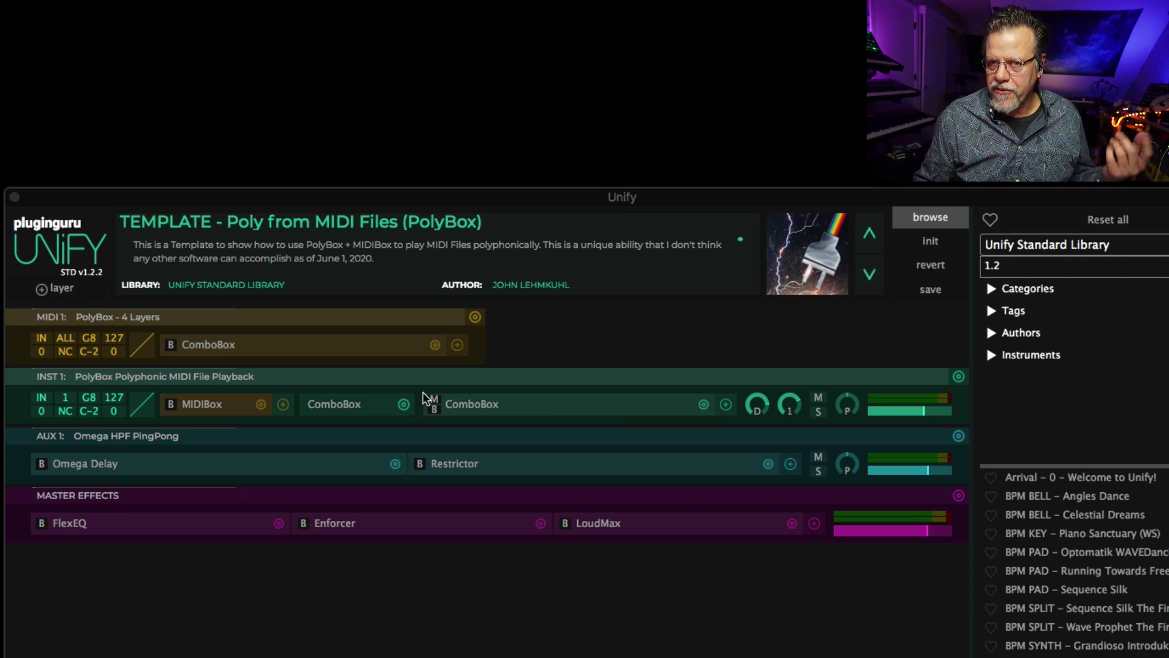
left_click(702, 404, "alt")
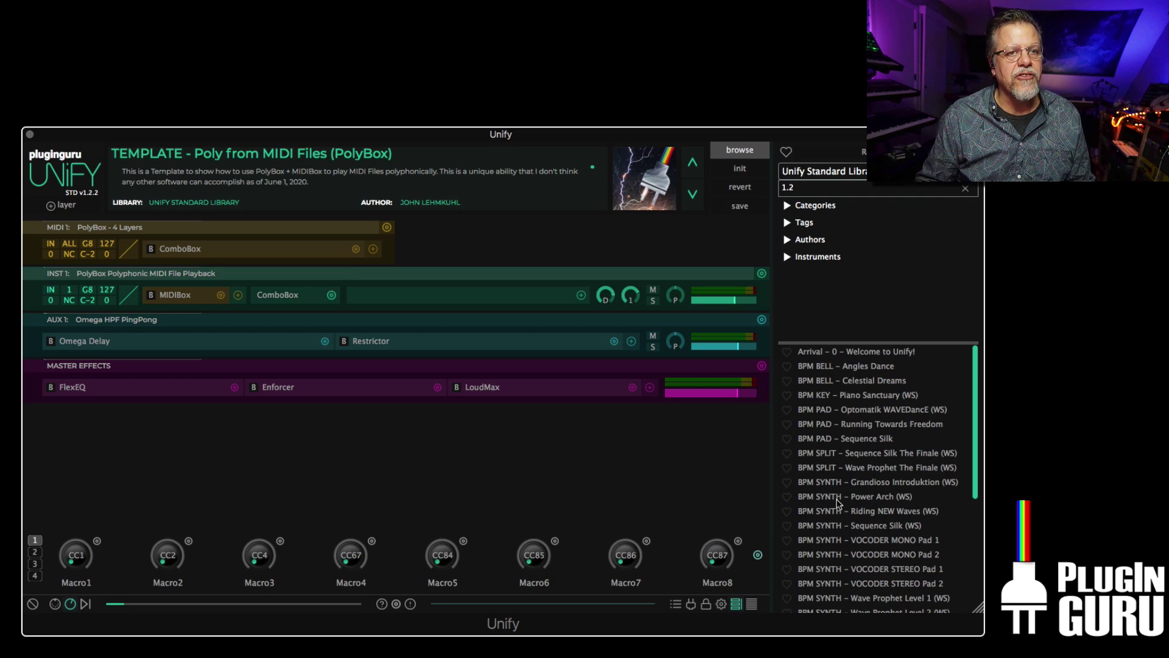
- Load the patch BPM SYNTH - VOCODER MONO Pad 1 and examine the module types that can be added in its first layer's ComboBox
left_click(810, 539)
left_click(183, 248)
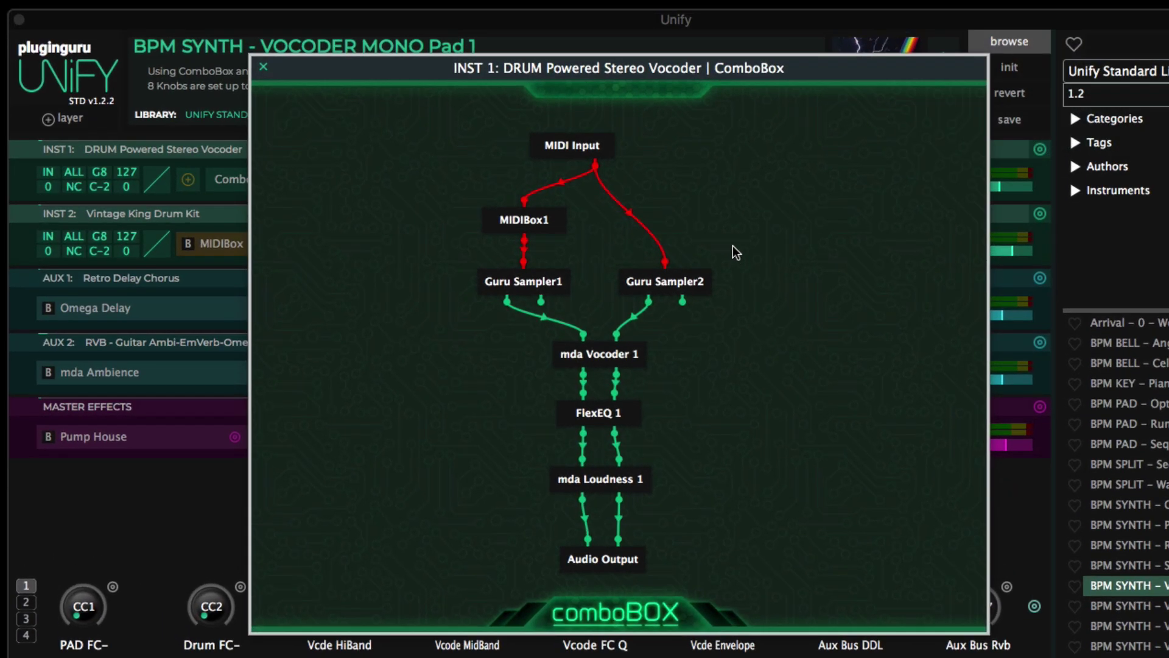
right_click(731, 242)
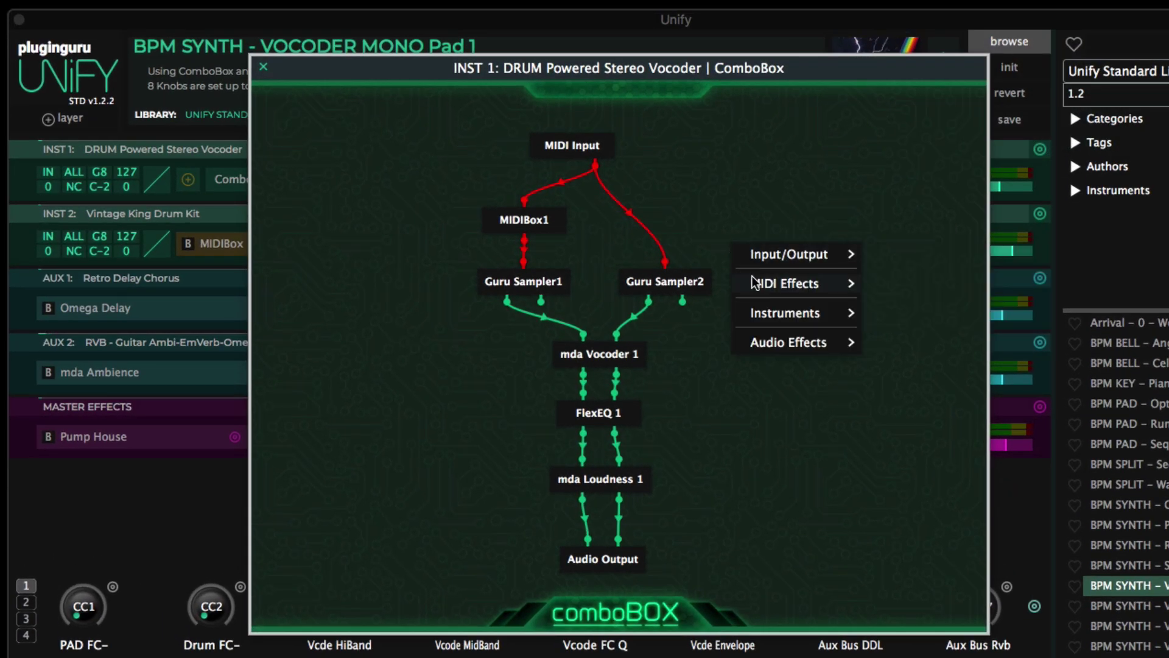
mouse_move(758, 286)
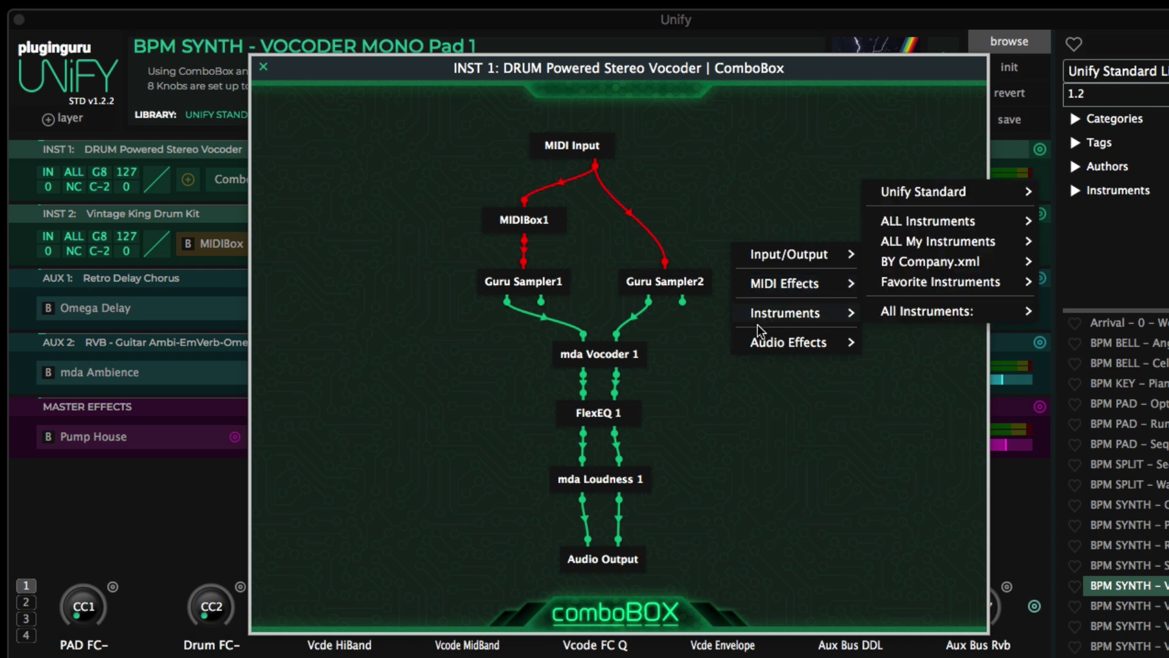
mouse_move(776, 343)
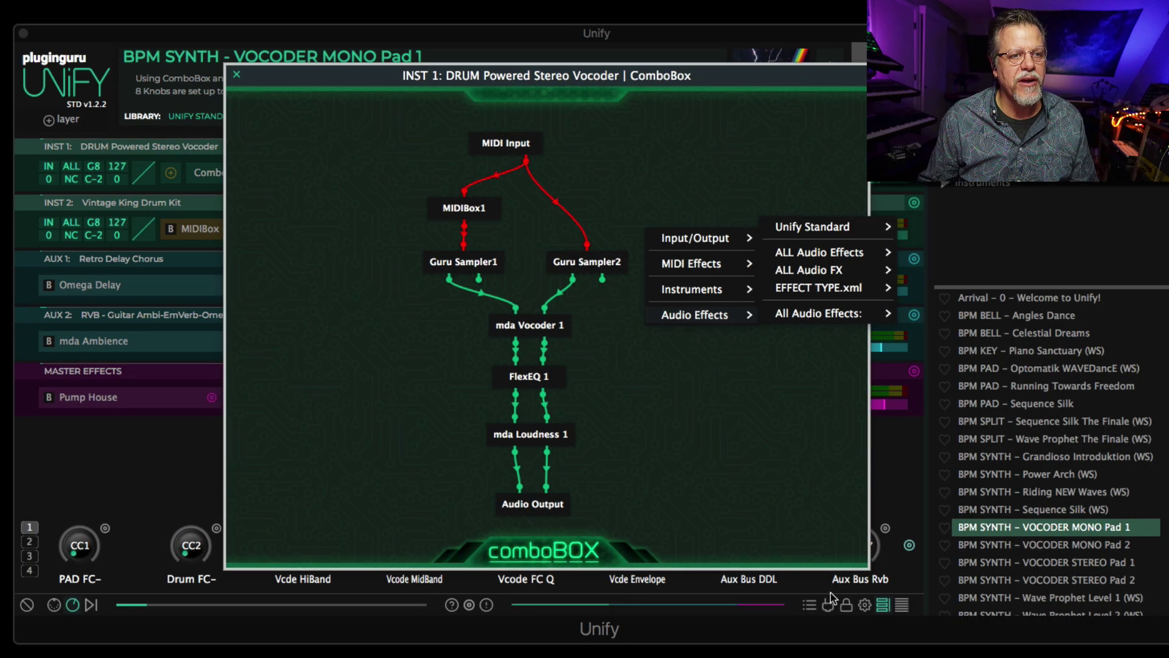
- Examine the list of known plug-ins and its scanning operations, and return to the patch view
left_click(892, 639)
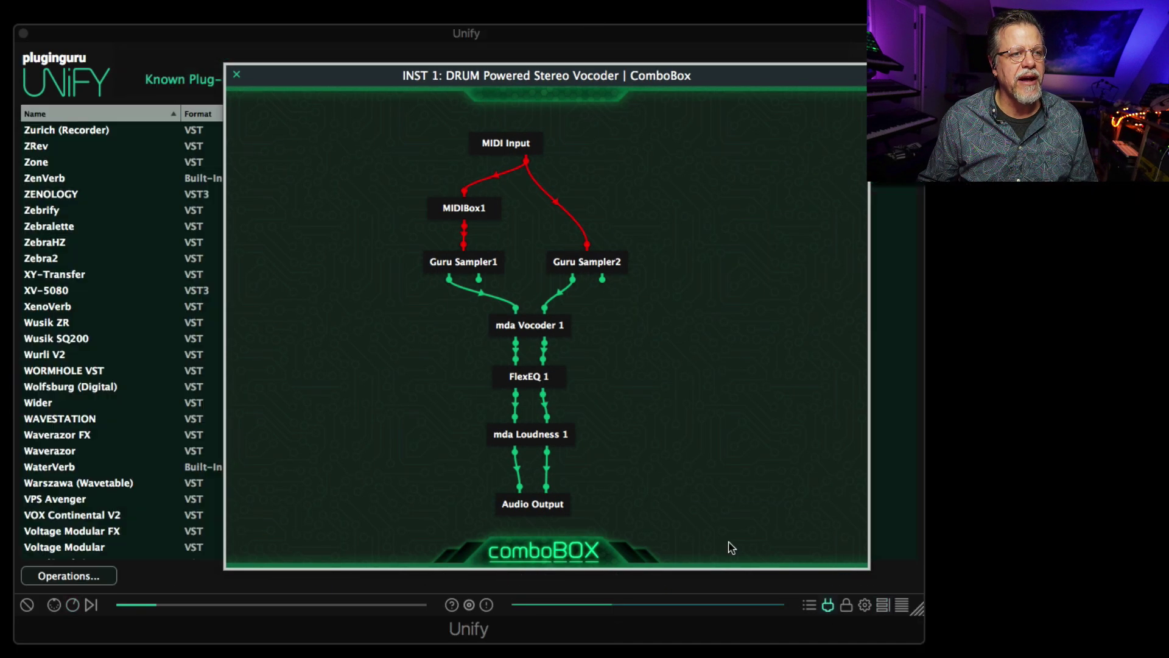
left_click(236, 75)
scroll(189, 310, "down", 5)
left_click(83, 578)
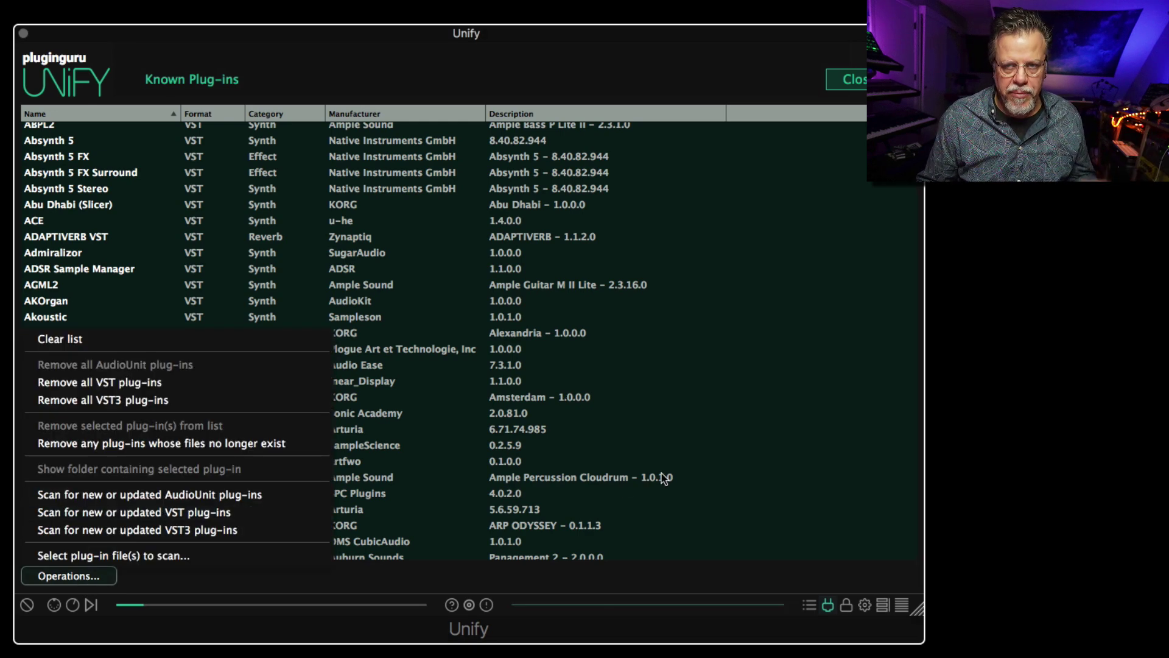
left_click(688, 463)
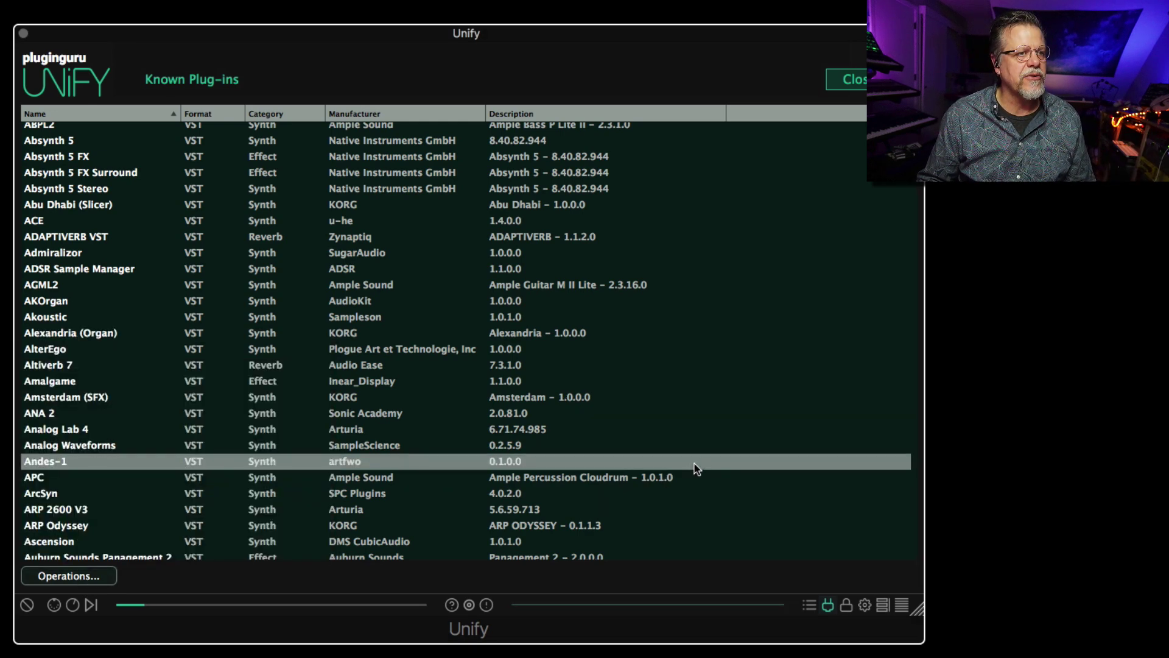
left_click(864, 80)
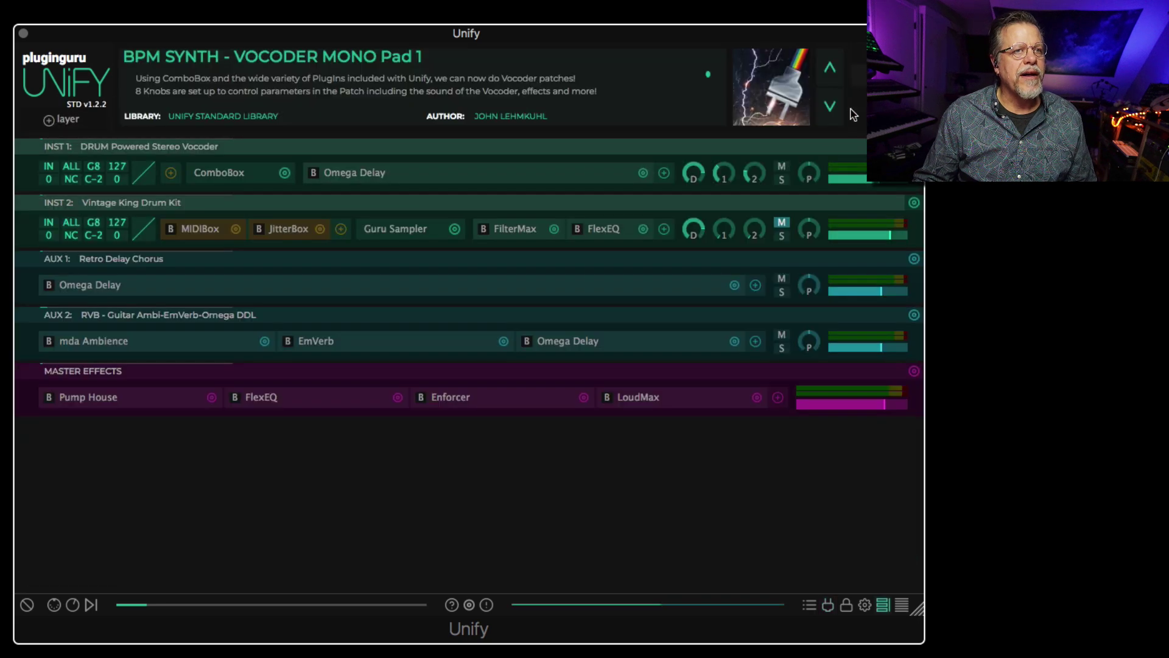
- Inspect the MIDIBox1 and Guru Sampler1 settings inside the first layer's ComboBox
left_click(219, 173)
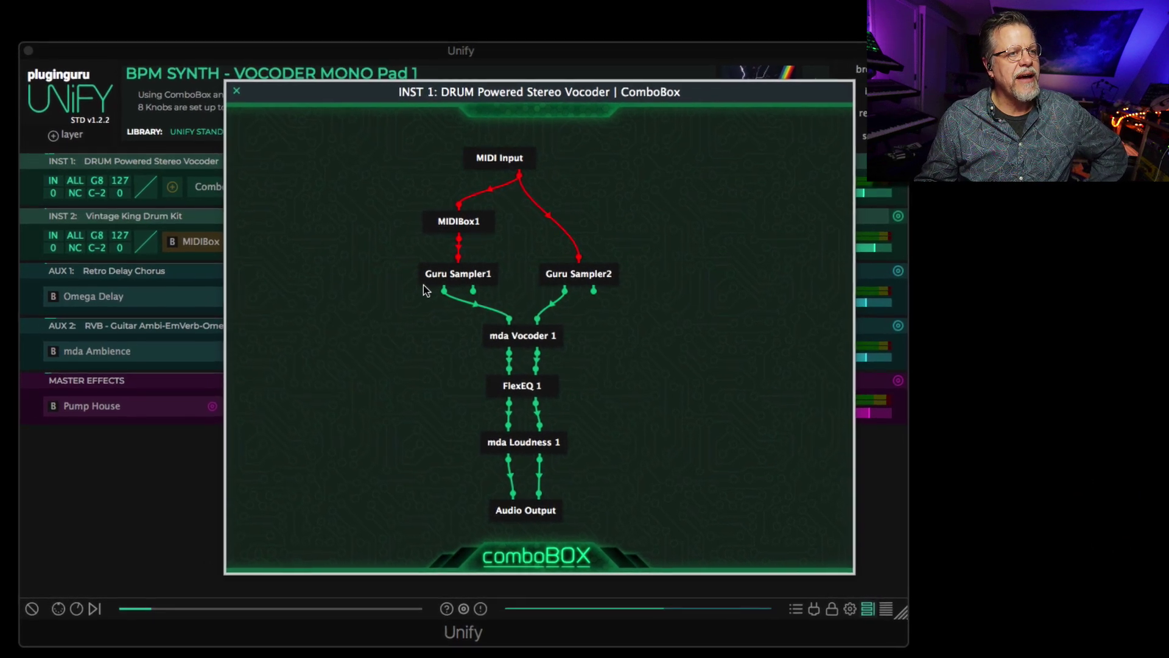
double_click(457, 219)
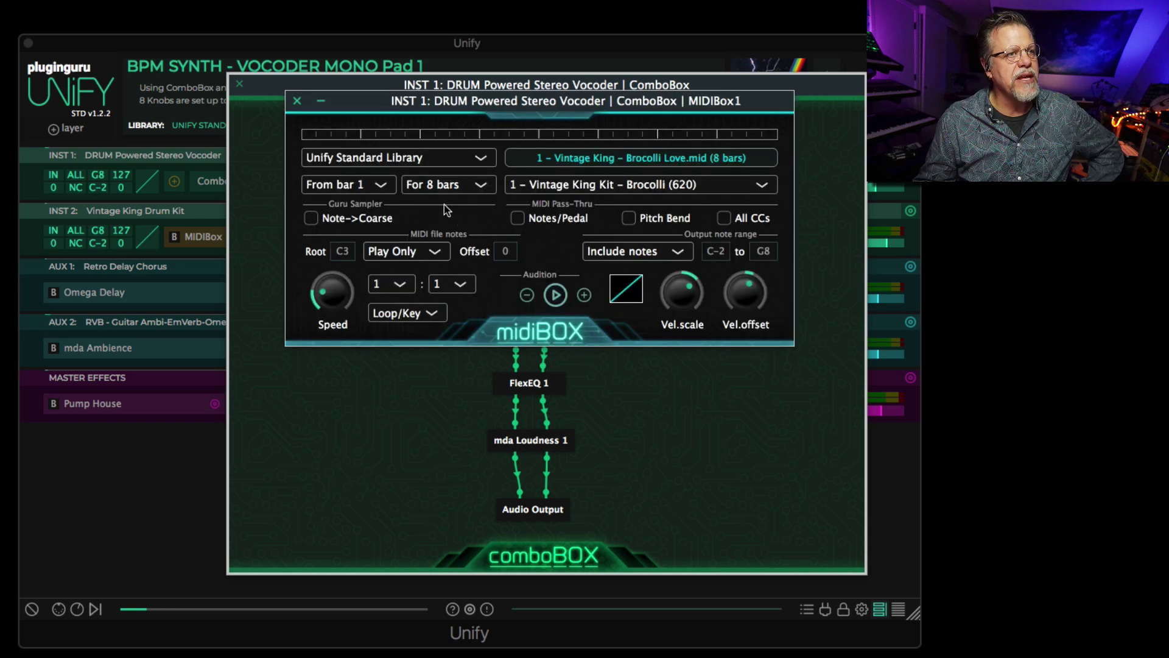
left_click(297, 102)
double_click(464, 271)
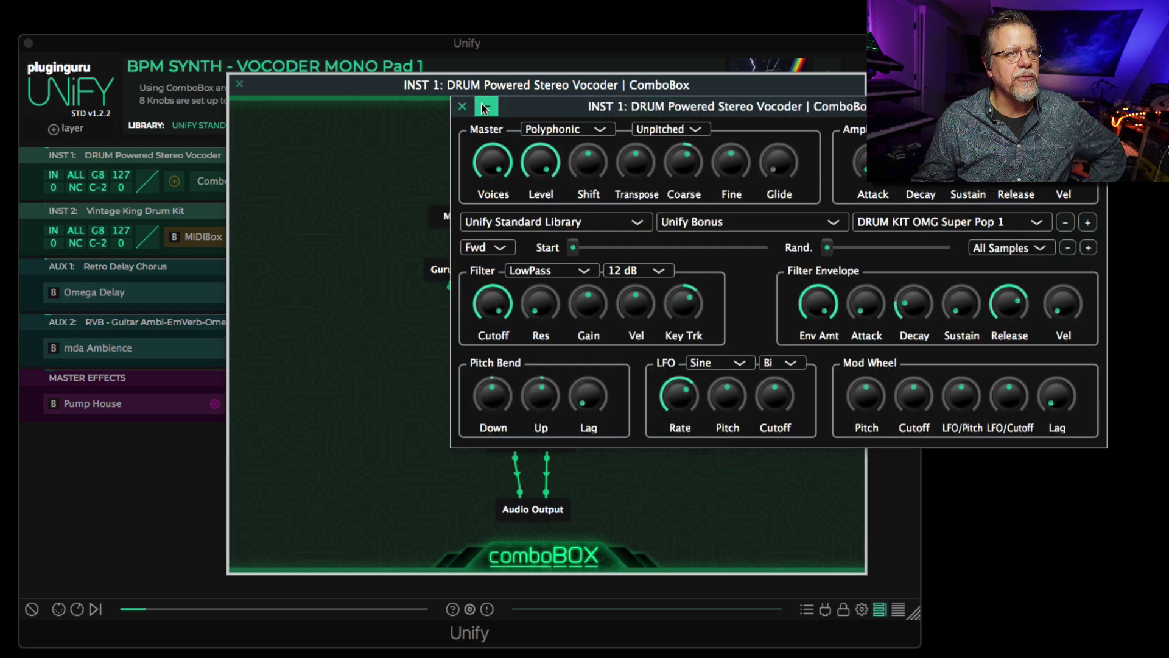
left_click(462, 106)
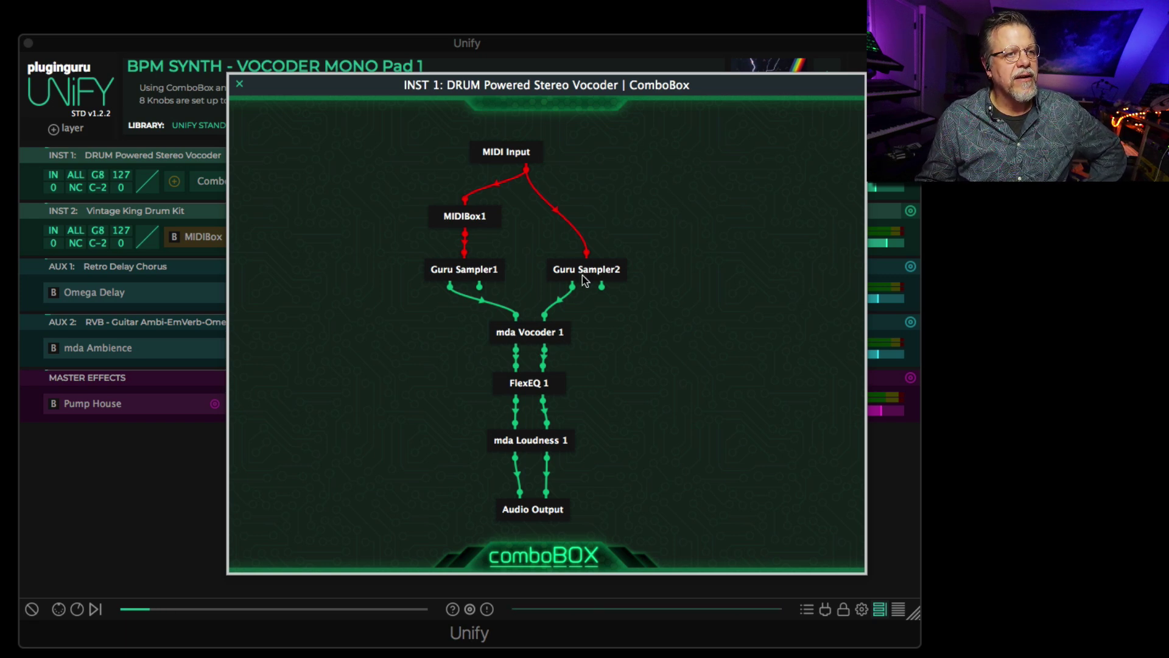
- Reposition the Guru Sampler2 and Guru Sampler1 modules in the ComboBox routing, leaving Guru Sampler2 slightly farther from Guru Sampler1
left_click_drag(591, 274, 594, 269)
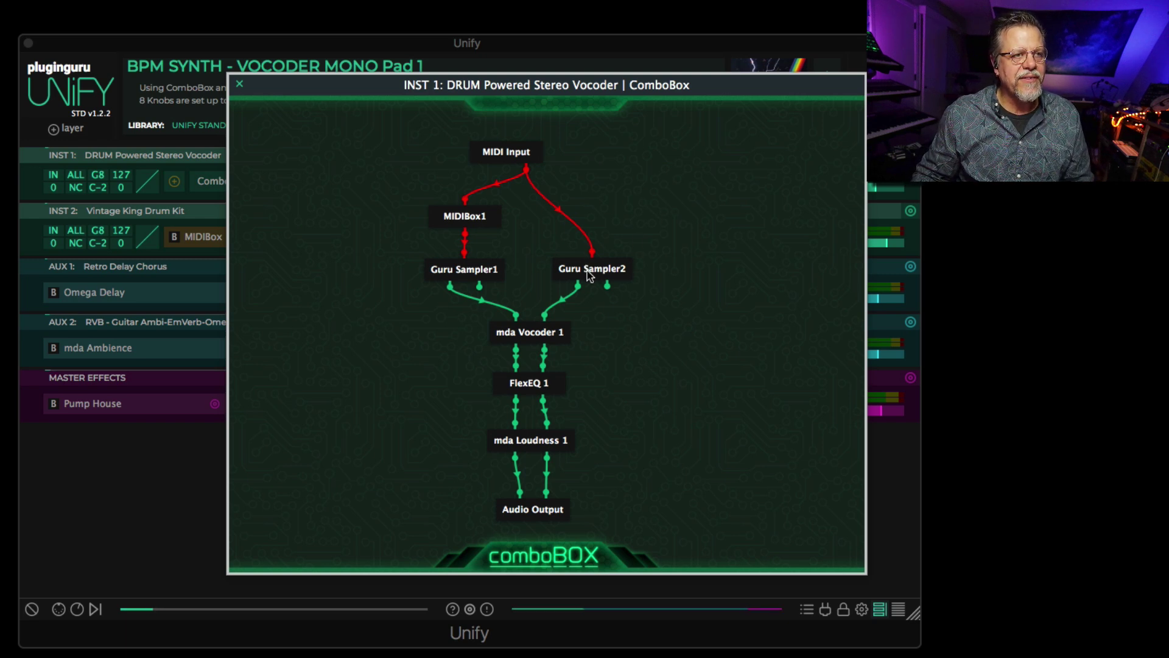
left_click_drag(594, 268, 671, 272)
mouse_move(472, 277)
left_mouse_down()
mouse_move(412, 279)
mouse_move(485, 273)
left_mouse_up()
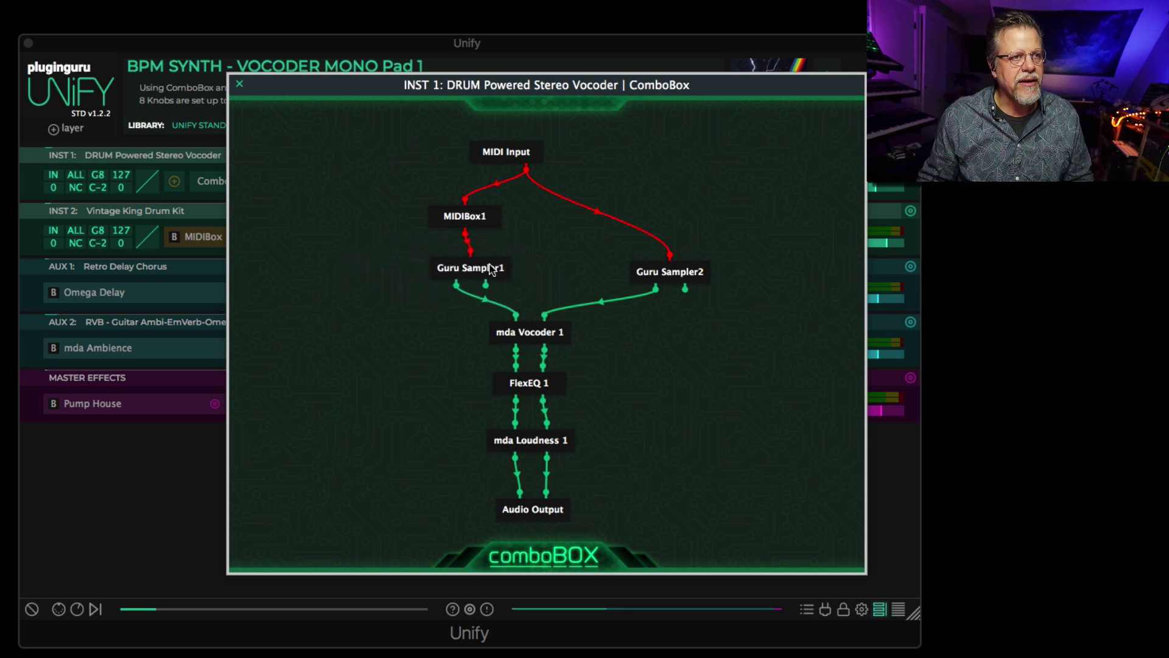
left_click_drag(675, 274, 616, 275)
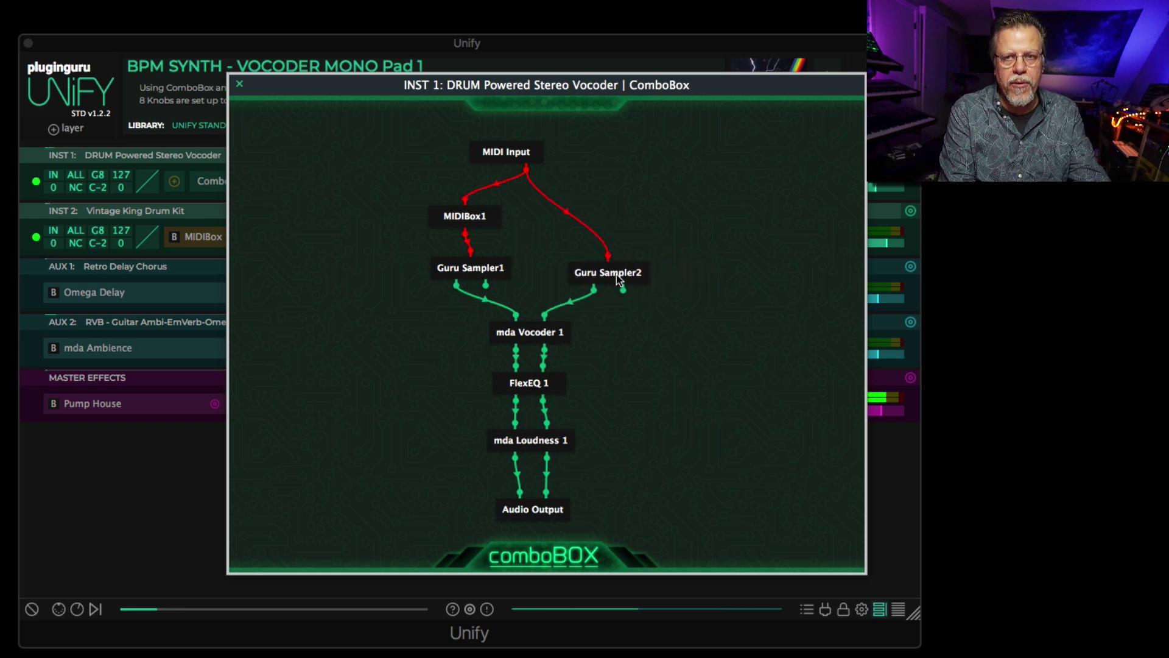
- Set Guru Sampler1's coarse tuning to -36 semitones and its amplitude envelope decay to about 6.5 seconds, and close its window
double_click(470, 270)
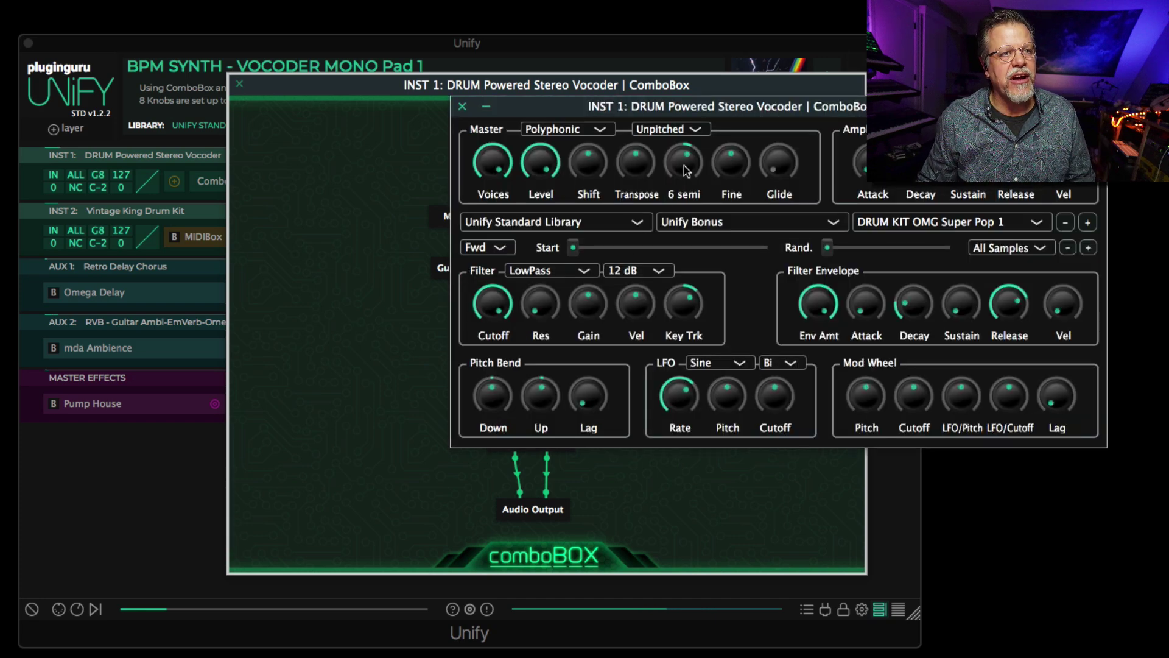
left_click_drag(684, 165, 680, 287)
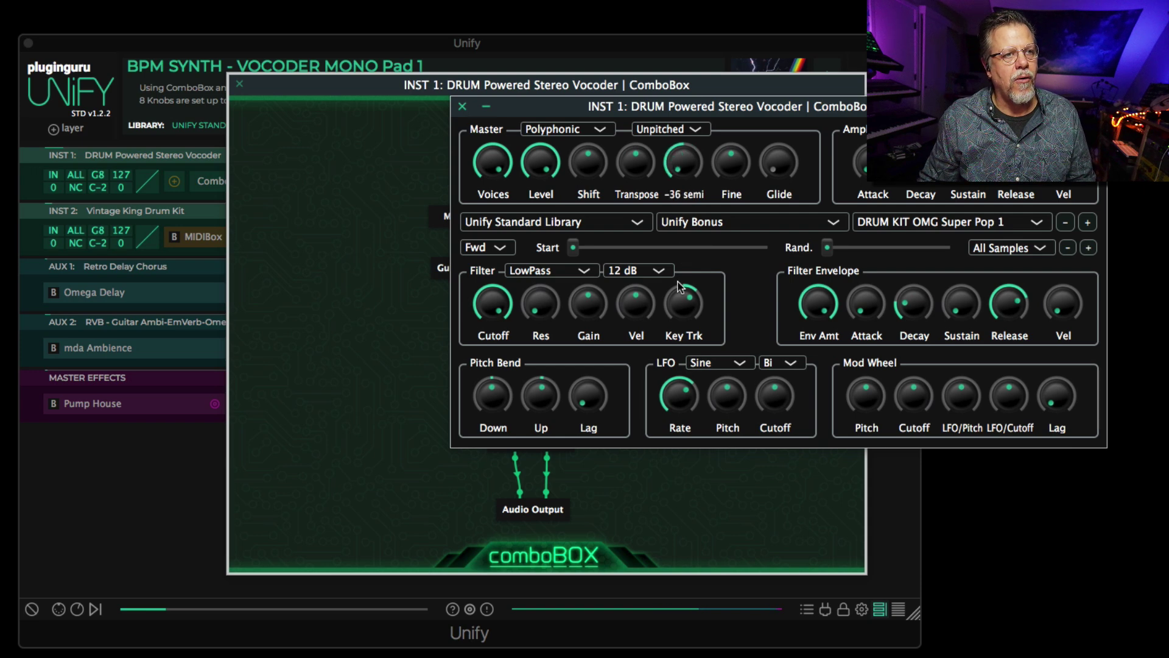
left_click_drag(920, 163, 914, 221)
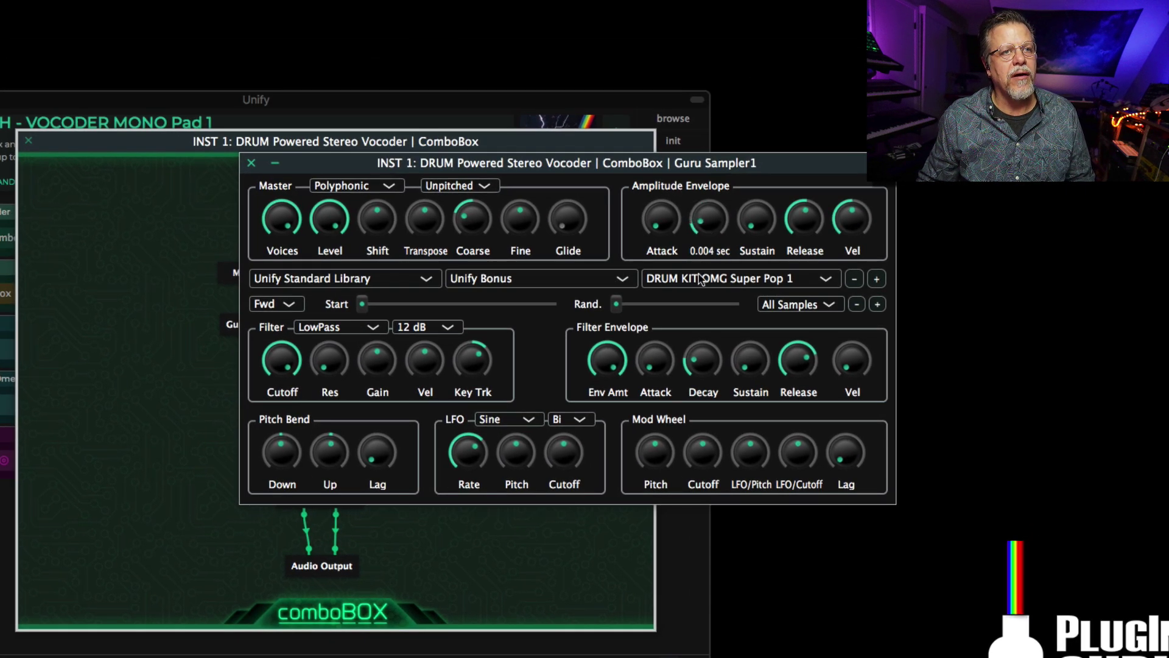
left_click_drag(720, 187, 718, 190)
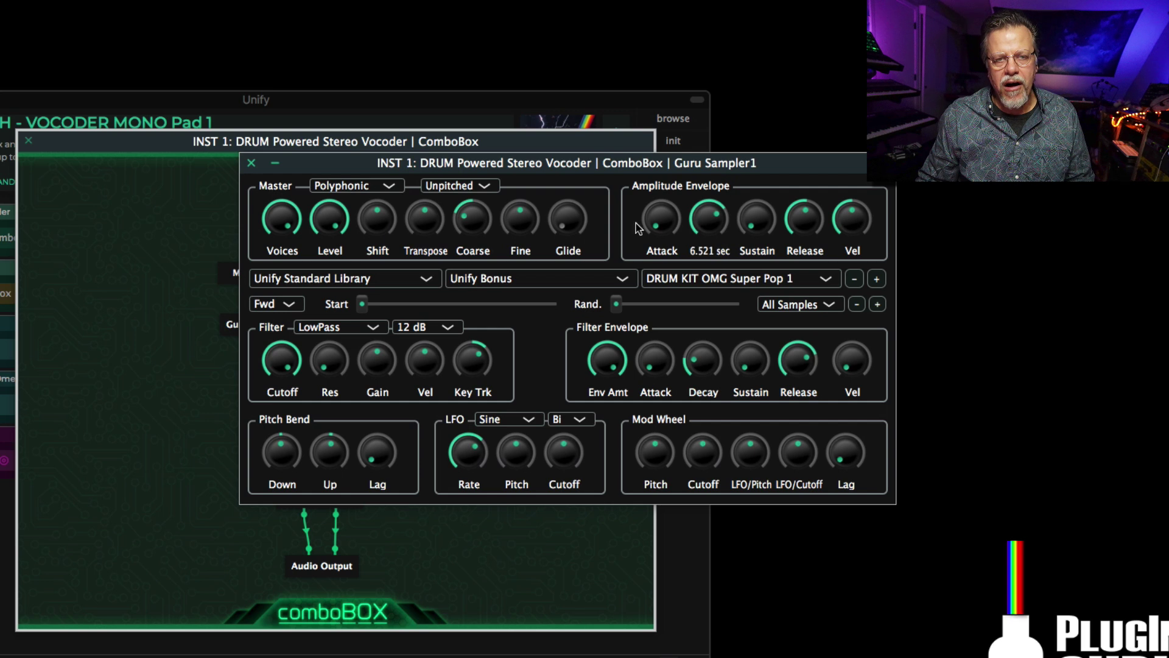
left_click(249, 162)
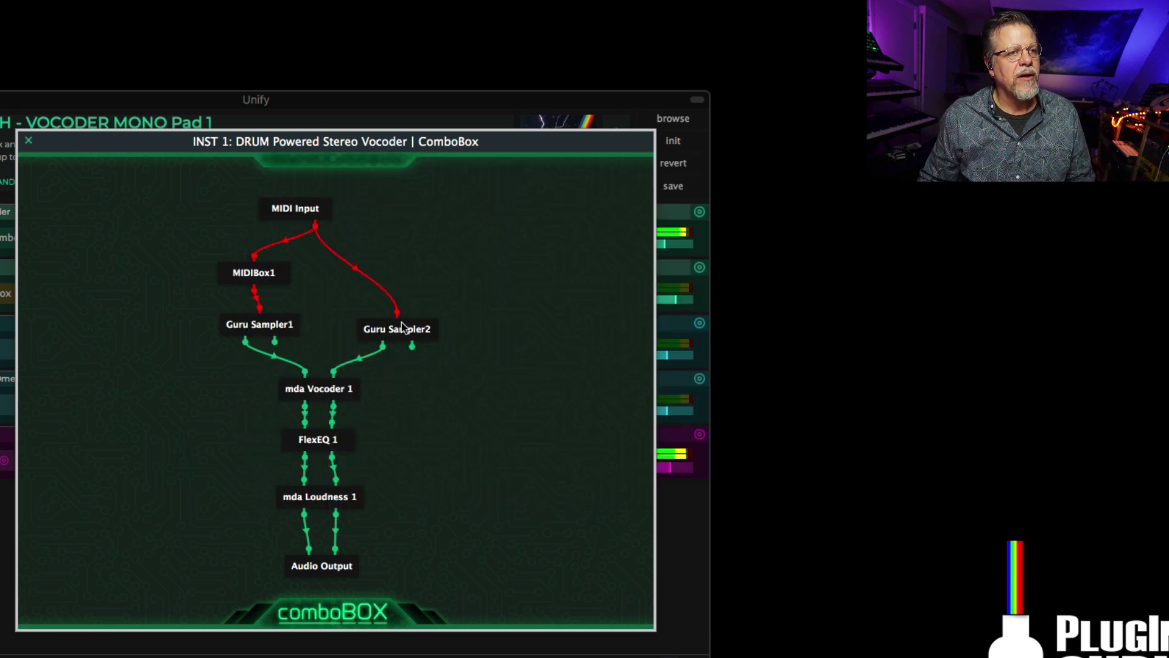
- Set the mda Vocoder 1 envelope to 143.7 ms, filter Q to 28% and mid frequency to 1483 Hz, and close its window
double_click(319, 389)
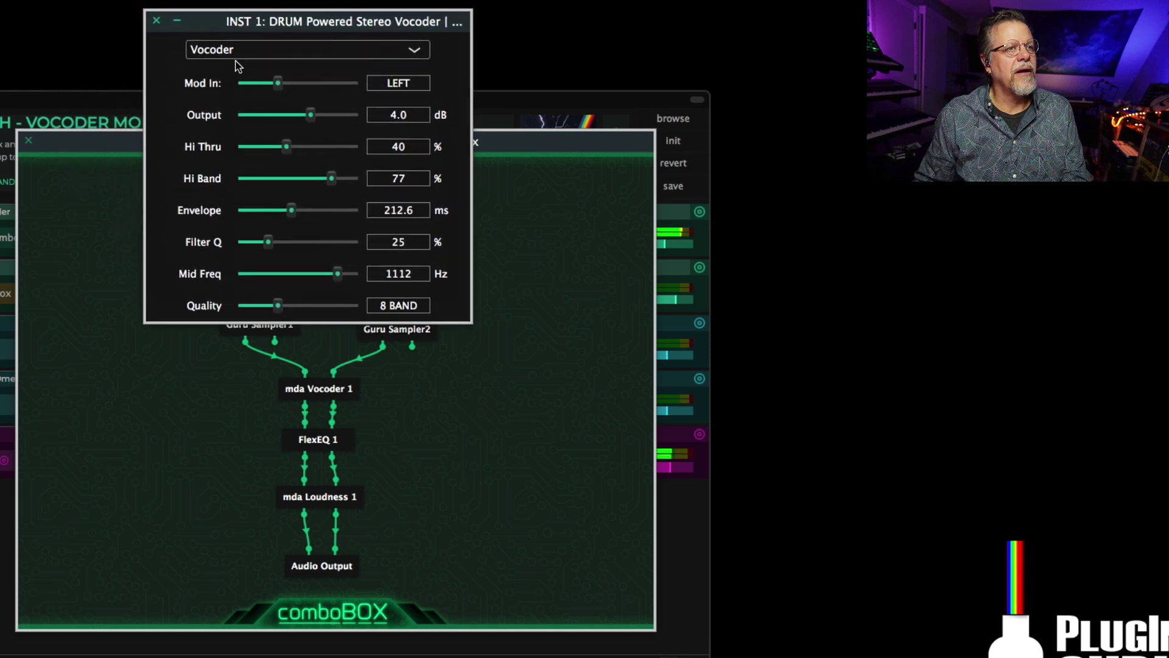
left_click_drag(305, 333, 385, 374)
left_click_drag(366, 330, 309, 276)
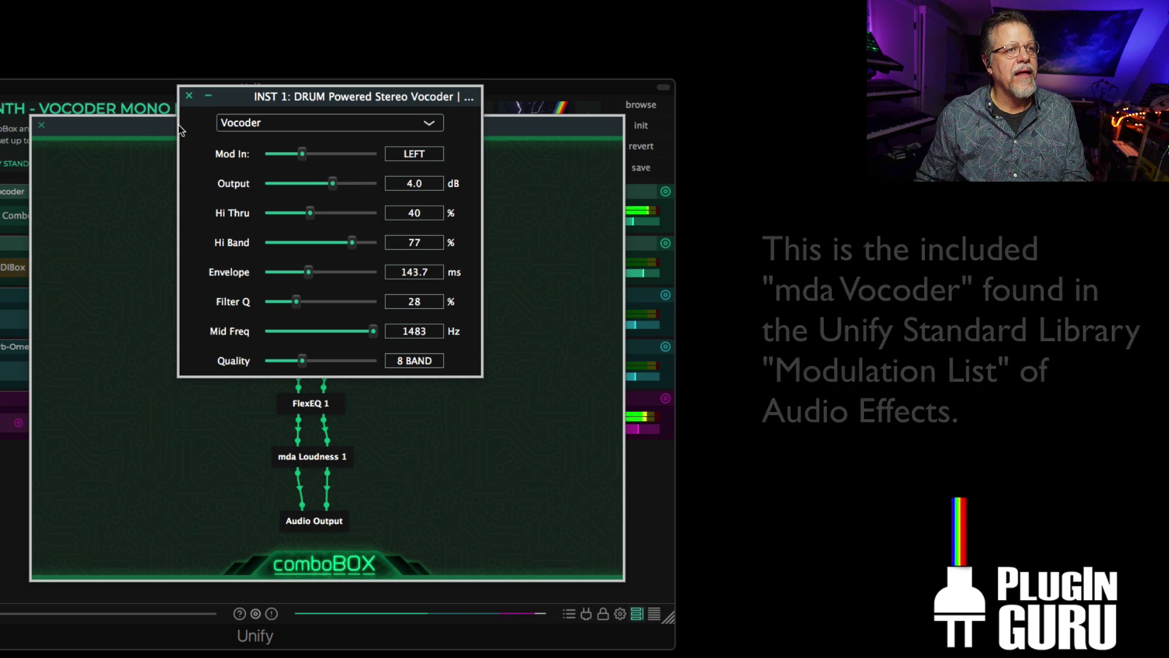
left_click(189, 95)
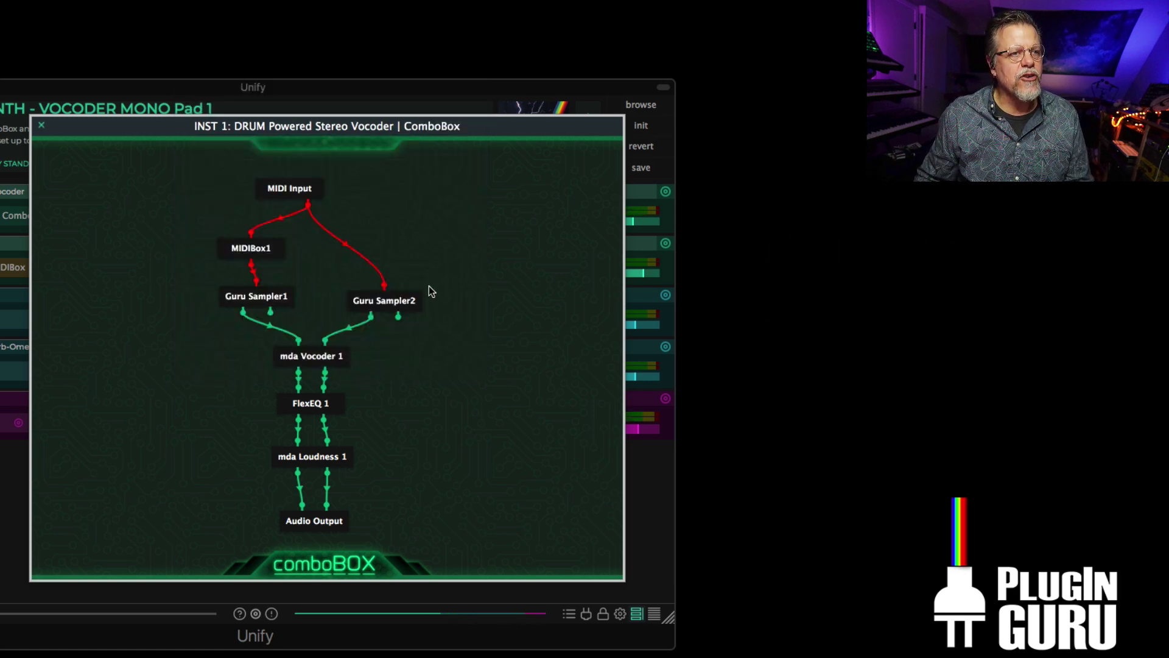
- Change Guru Sampler2's sound to SYNTH - Monmentous Complex and close the sampler and ComboBox windows
double_click(385, 303)
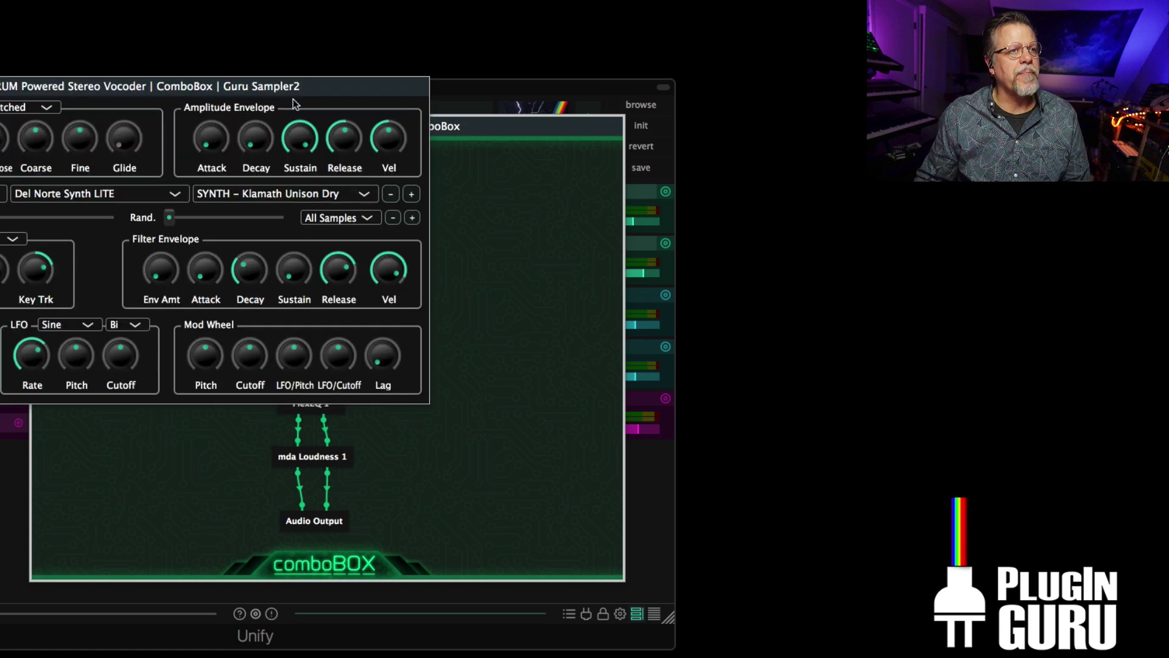
left_click_drag(308, 86, 334, 96)
mouse_move(270, 159)
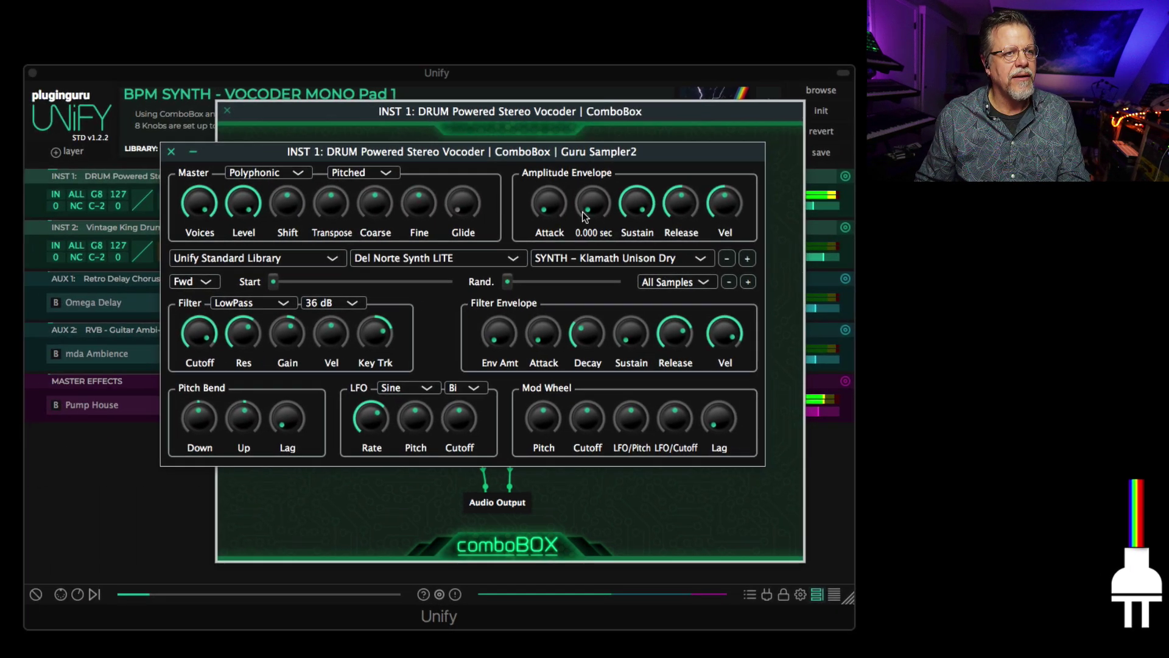
left_click(597, 256)
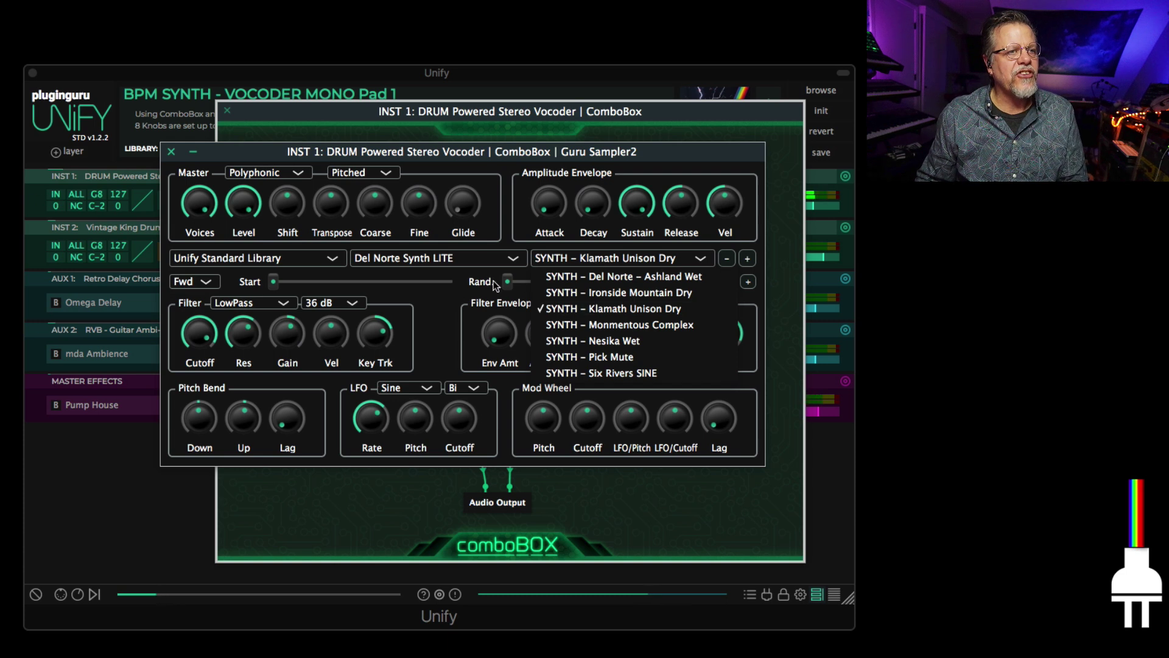
left_click(606, 326)
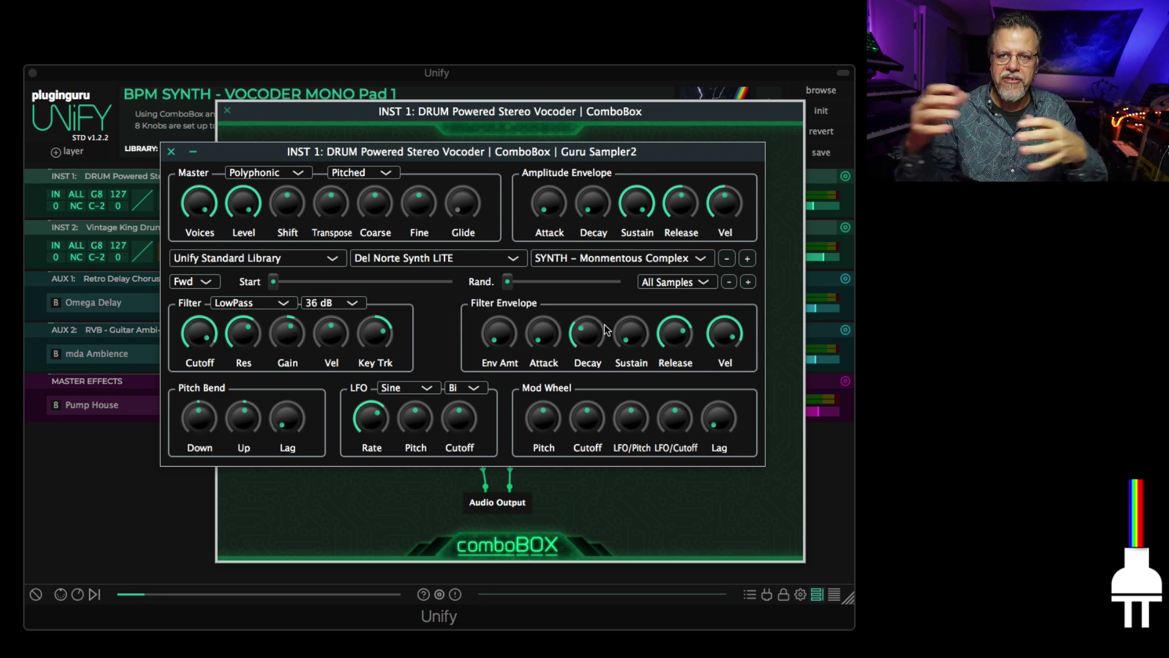
left_click(171, 153)
left_click(227, 111)
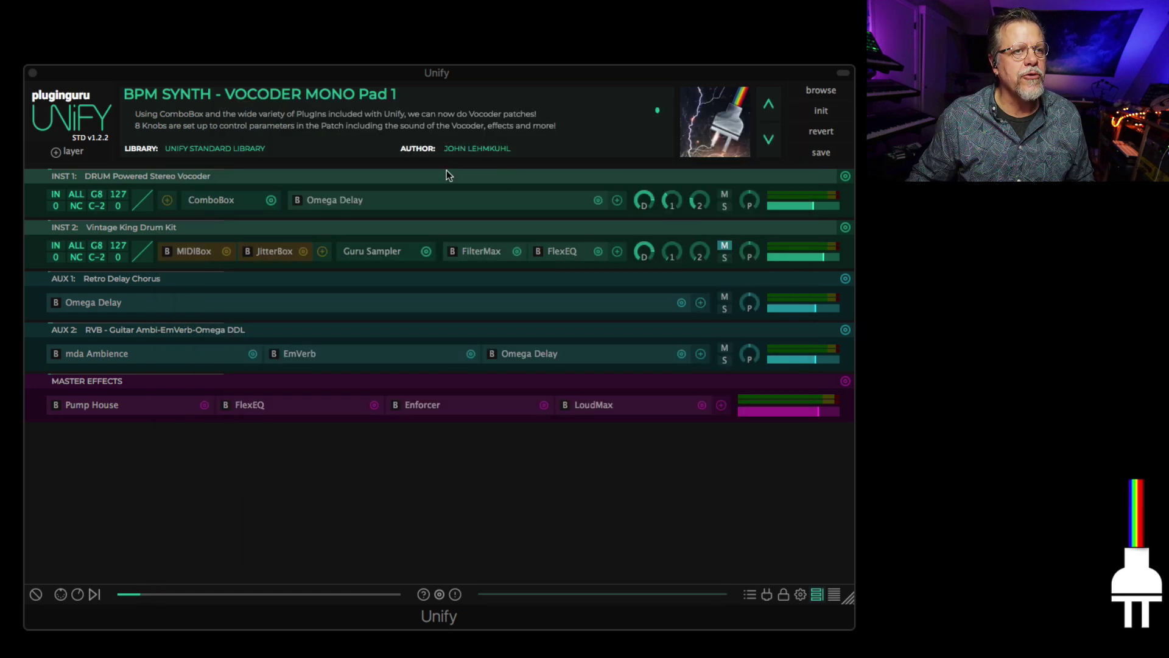
- Load the patch Arrival - 0 - Welcome to Unify! and inspect both layers' ComboBox routings, including the first layer's Audio File Player
left_click(821, 90)
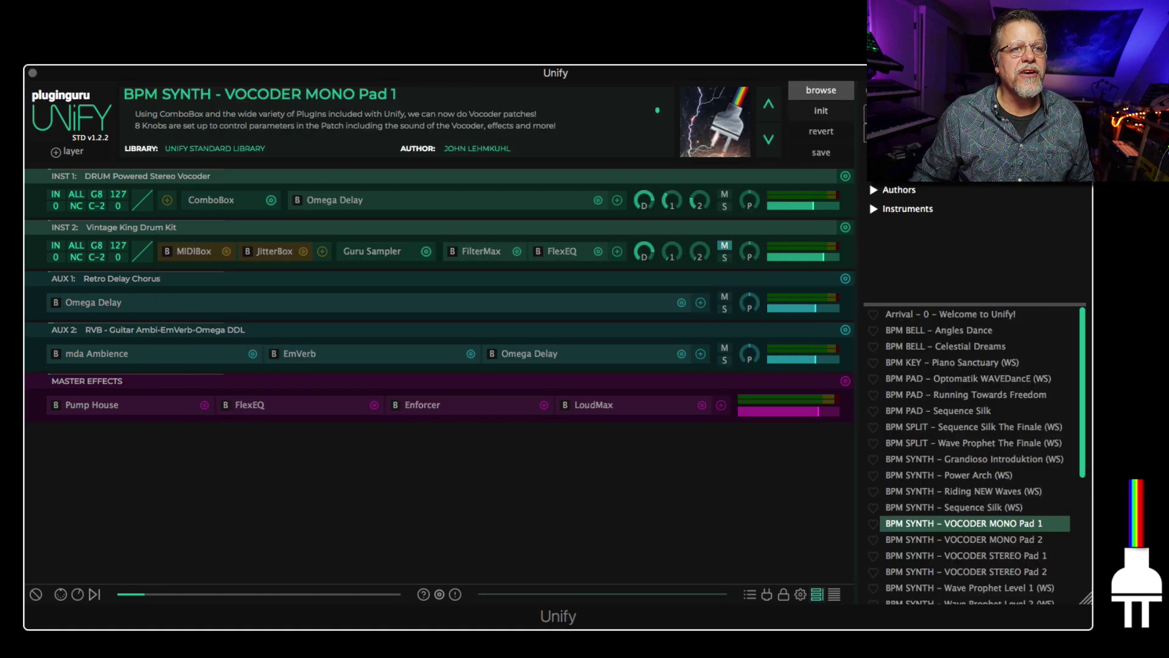
left_click(970, 315)
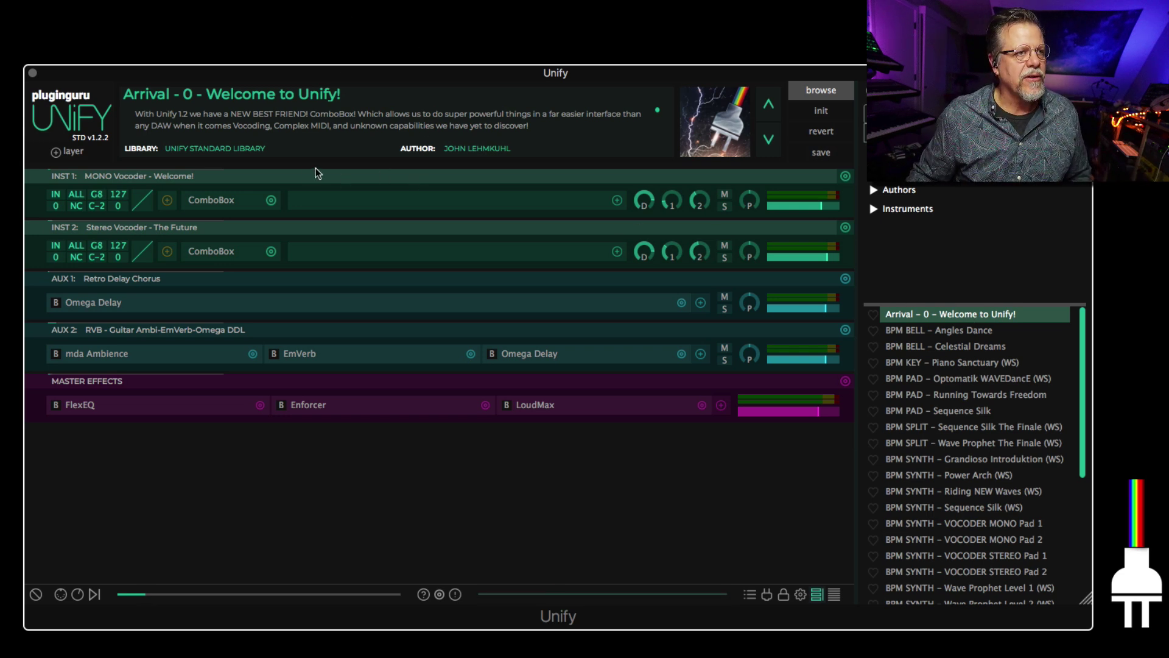
left_click(211, 200)
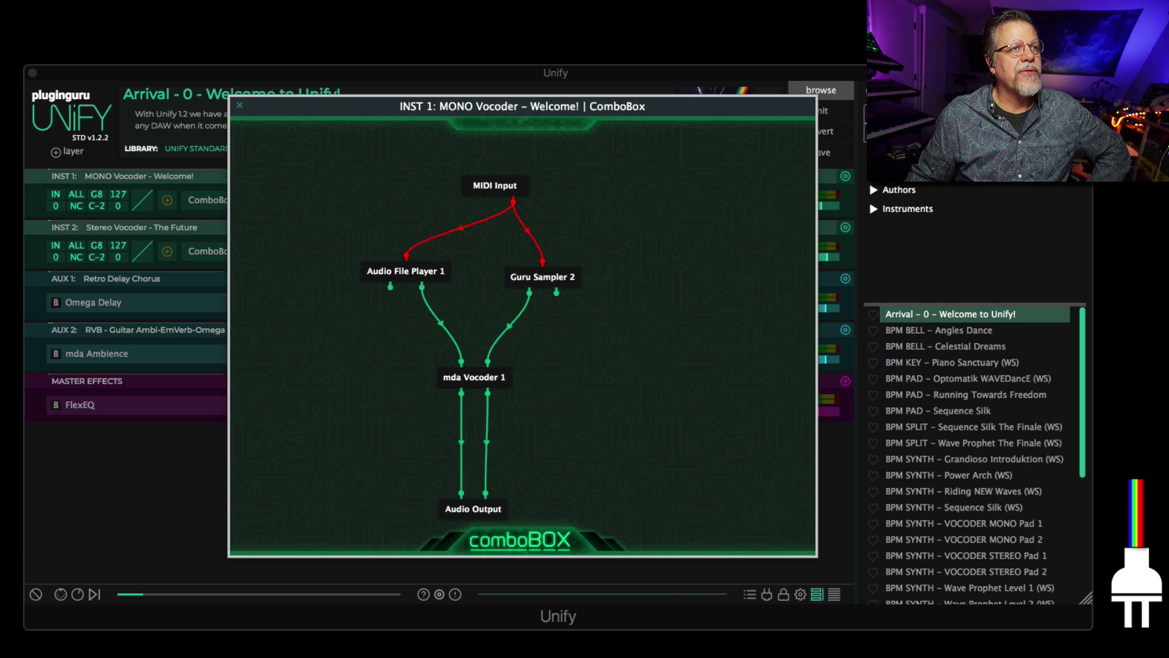
double_click(400, 276)
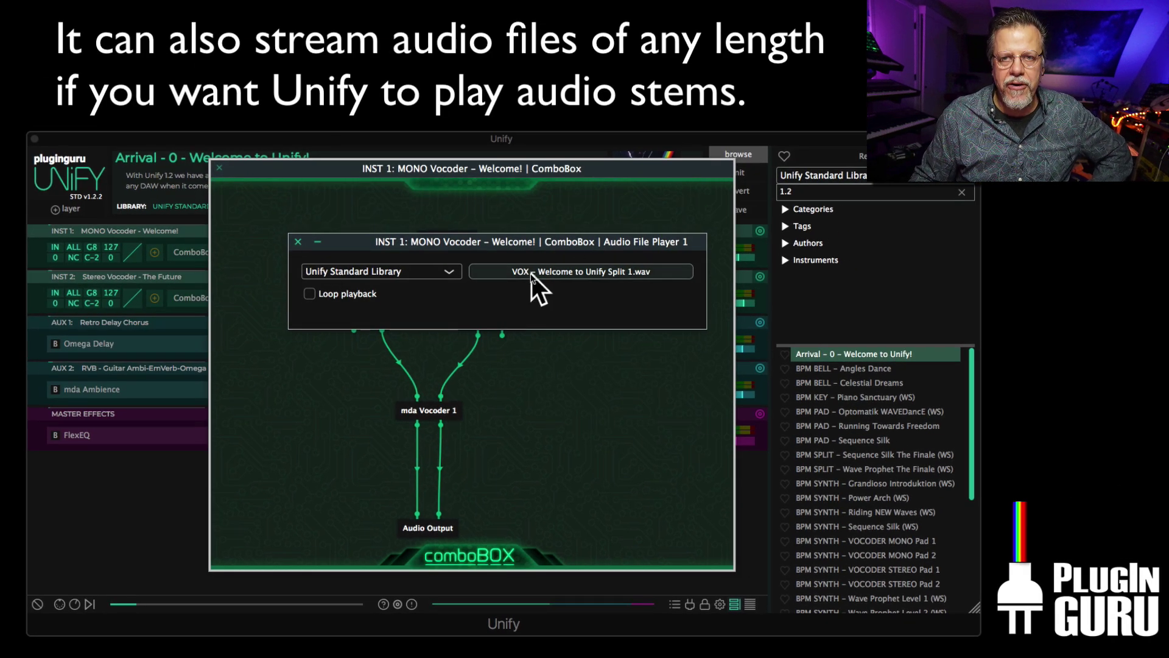
left_click(298, 243)
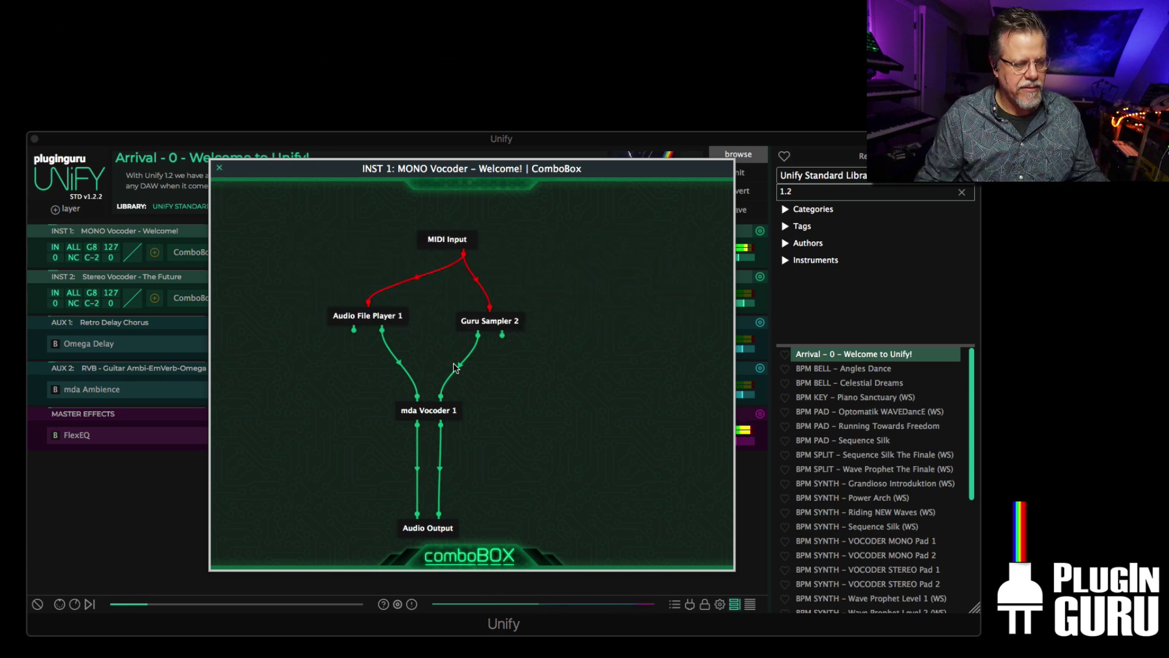
left_click(219, 168)
left_click(191, 298)
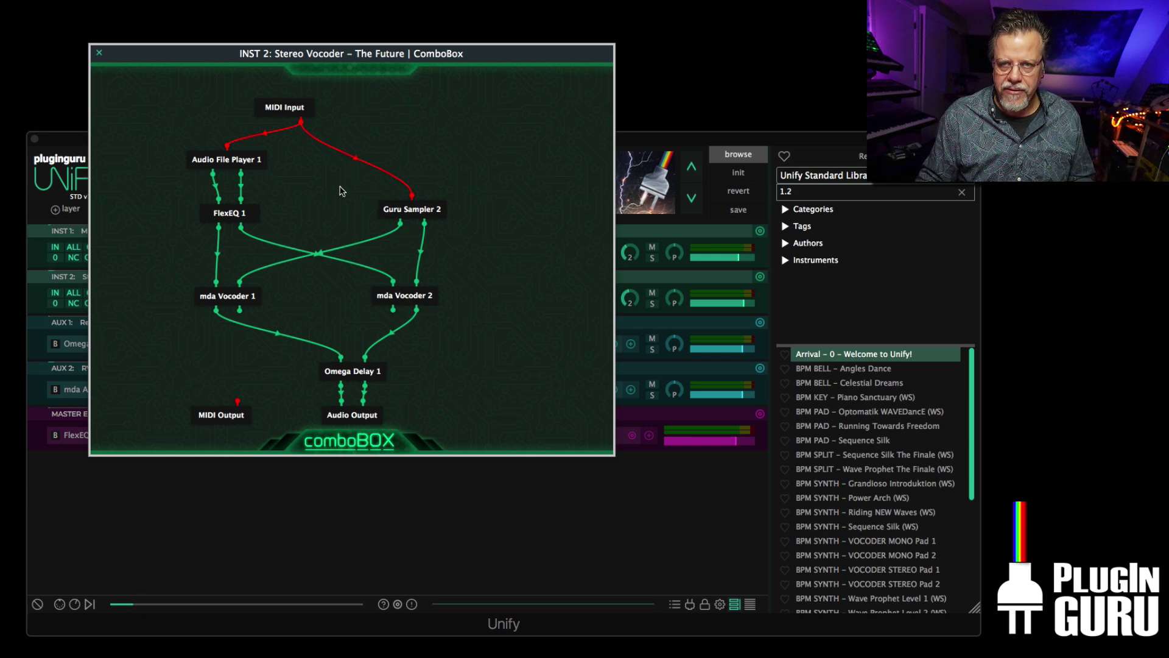
left_click(99, 52)
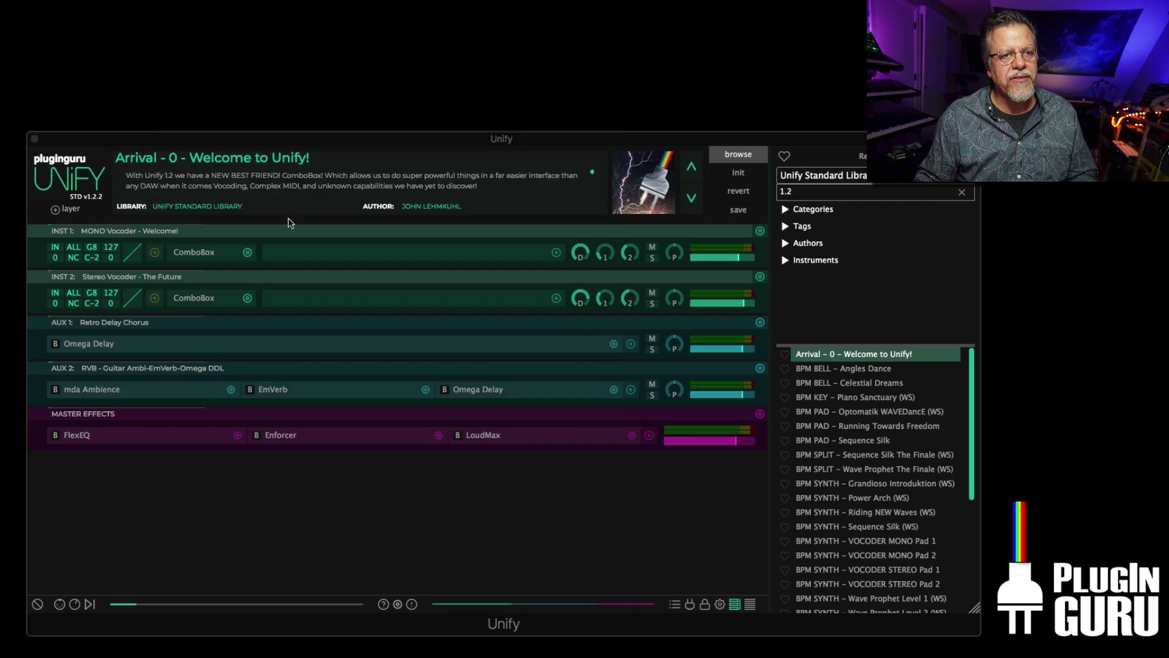
- Load the patch VOX - Vocoder Eeeeeee and show its macro knobs
scroll(886, 552, "down", 5)
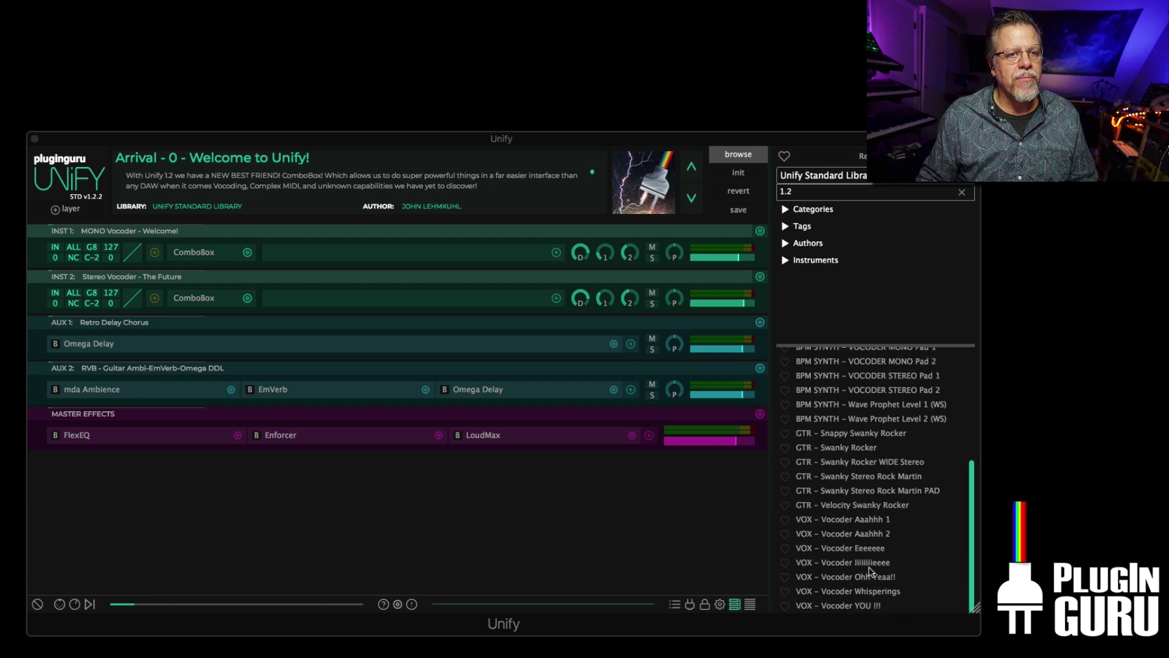
left_click(871, 548)
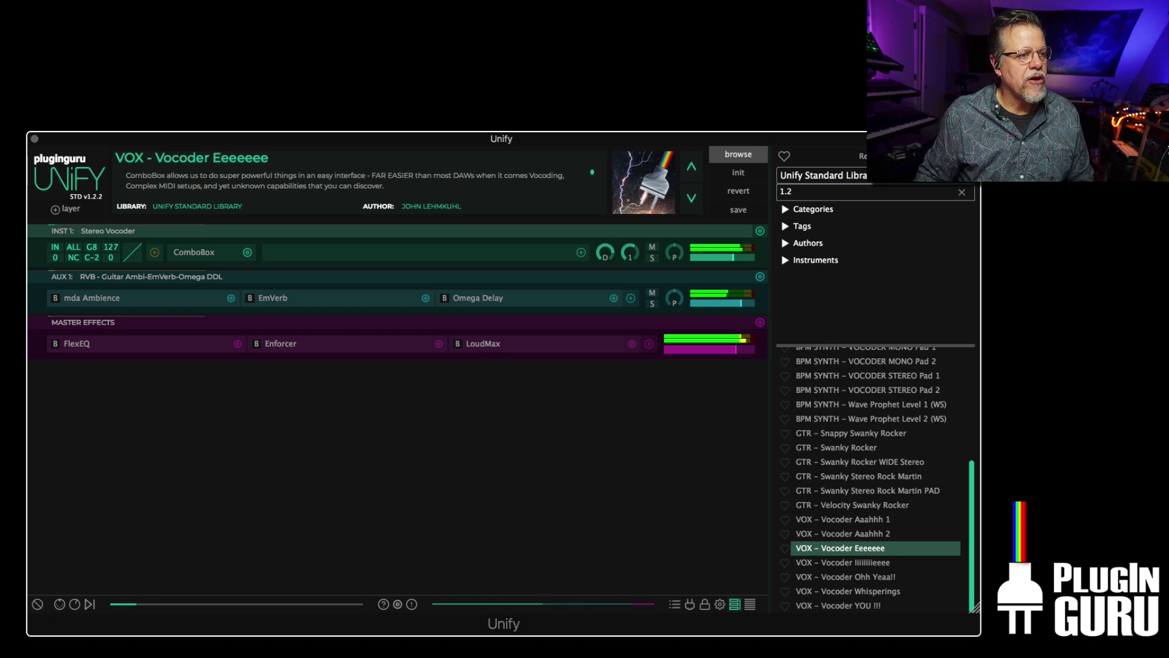
left_click(75, 604)
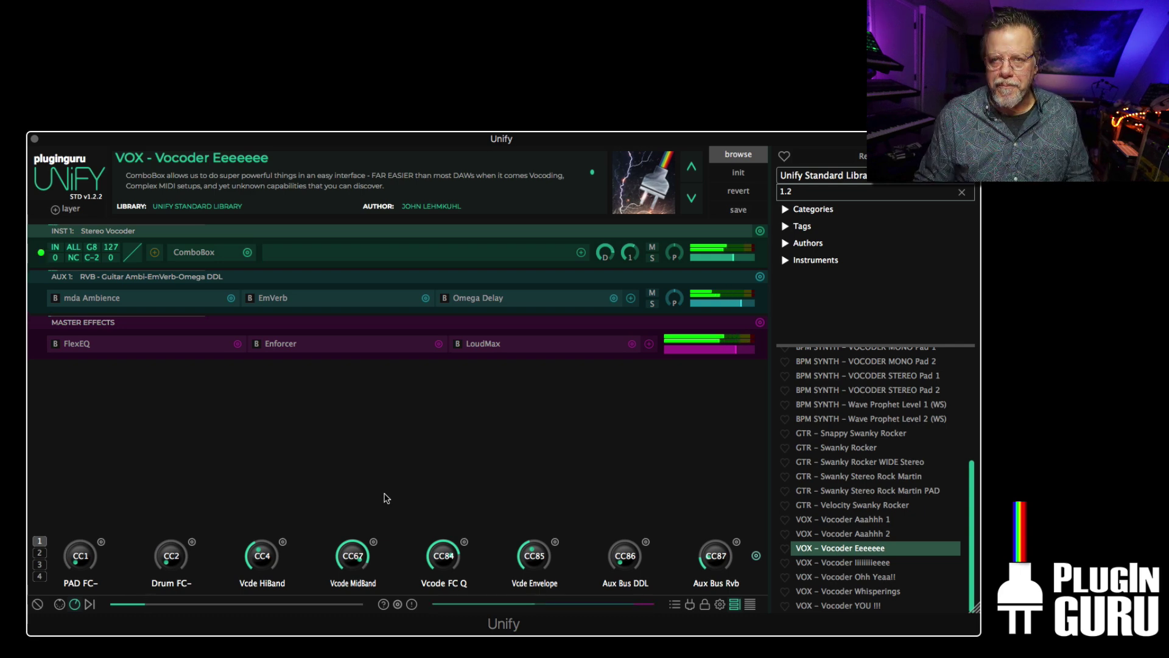
scroll(881, 499, "up", 5)
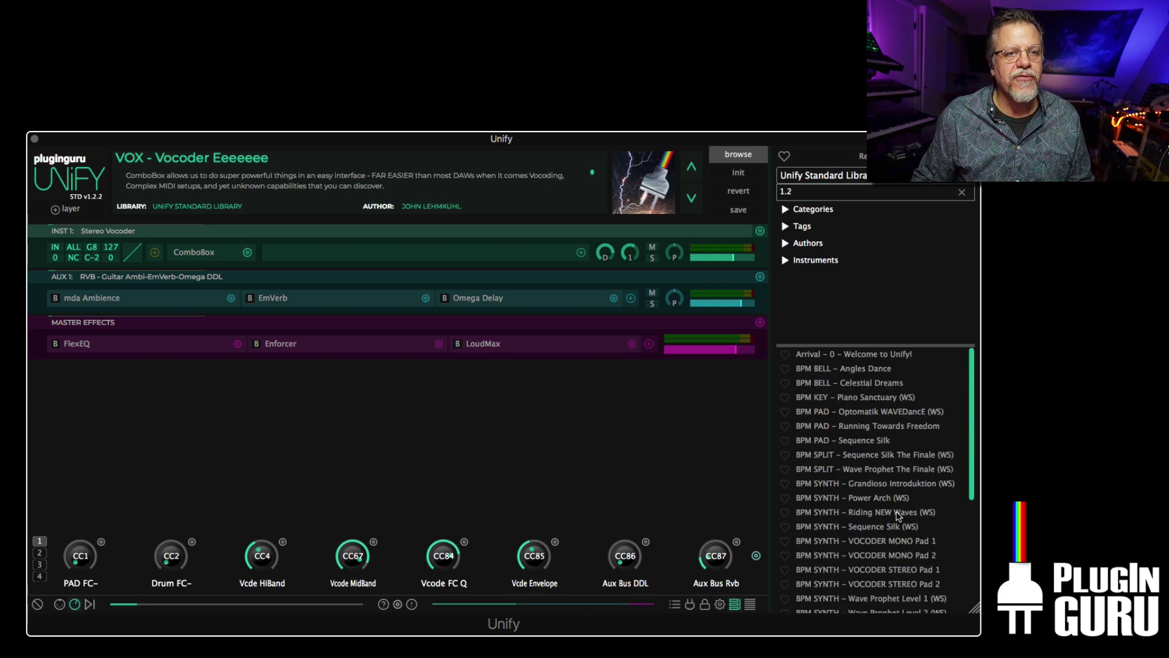
- Try the patch GTR - Swanky Stereo Rock Martin PAD and load GTR - Velocity Swanky Rocker in its place
scroll(898, 514, "down", 4)
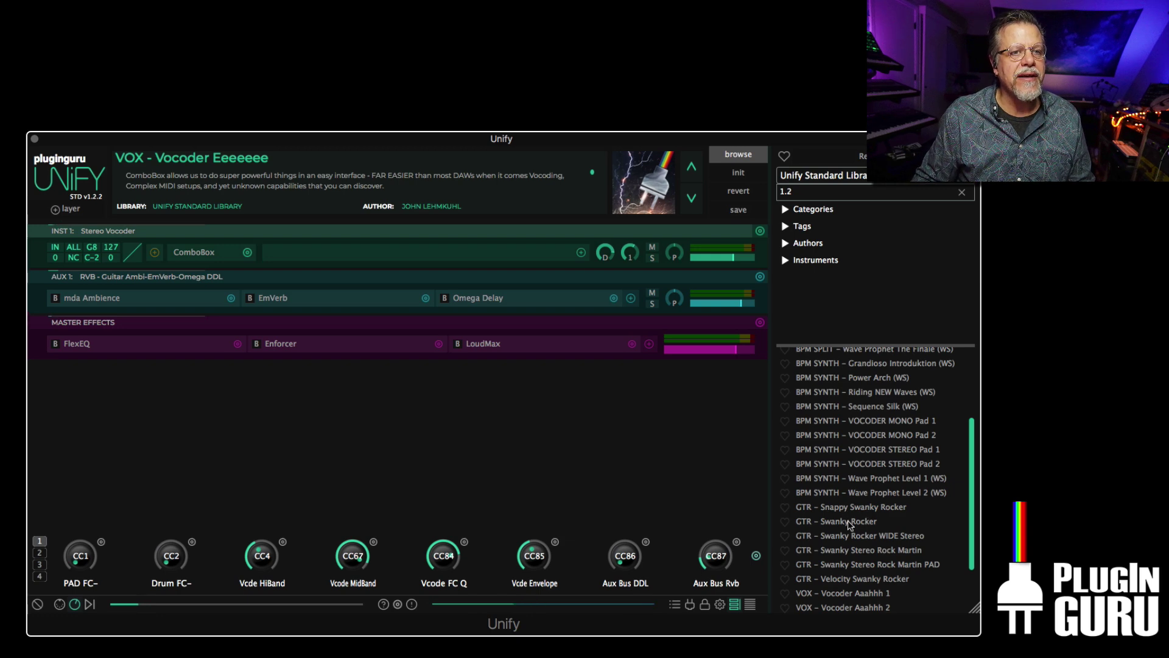
left_click(857, 562)
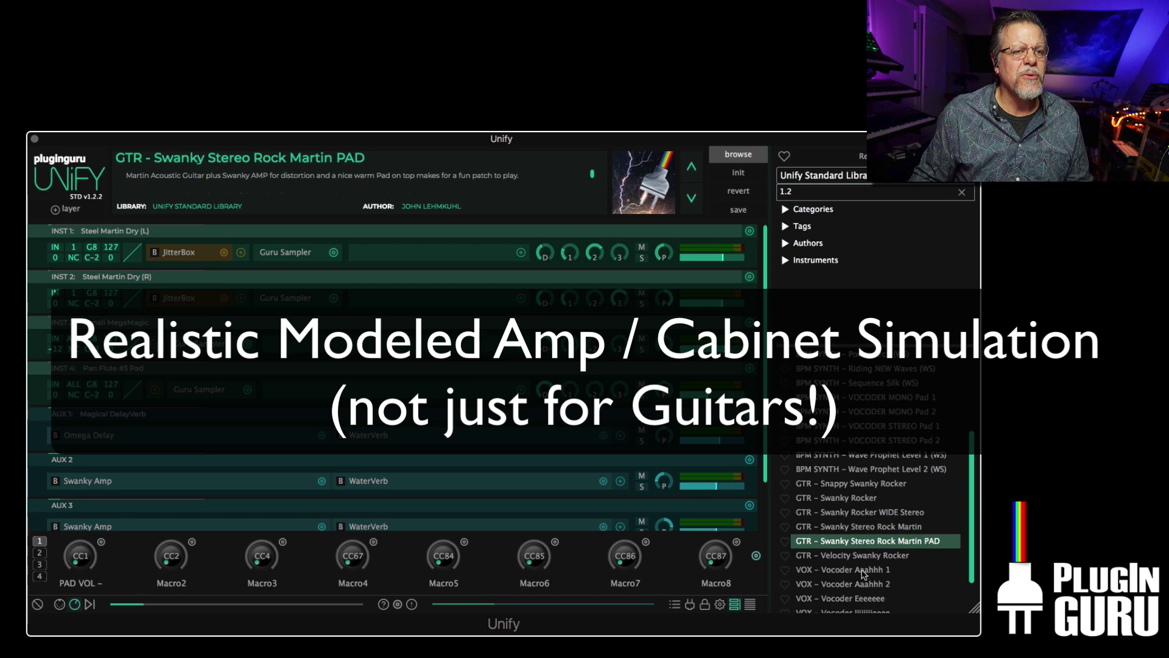
left_click(843, 559)
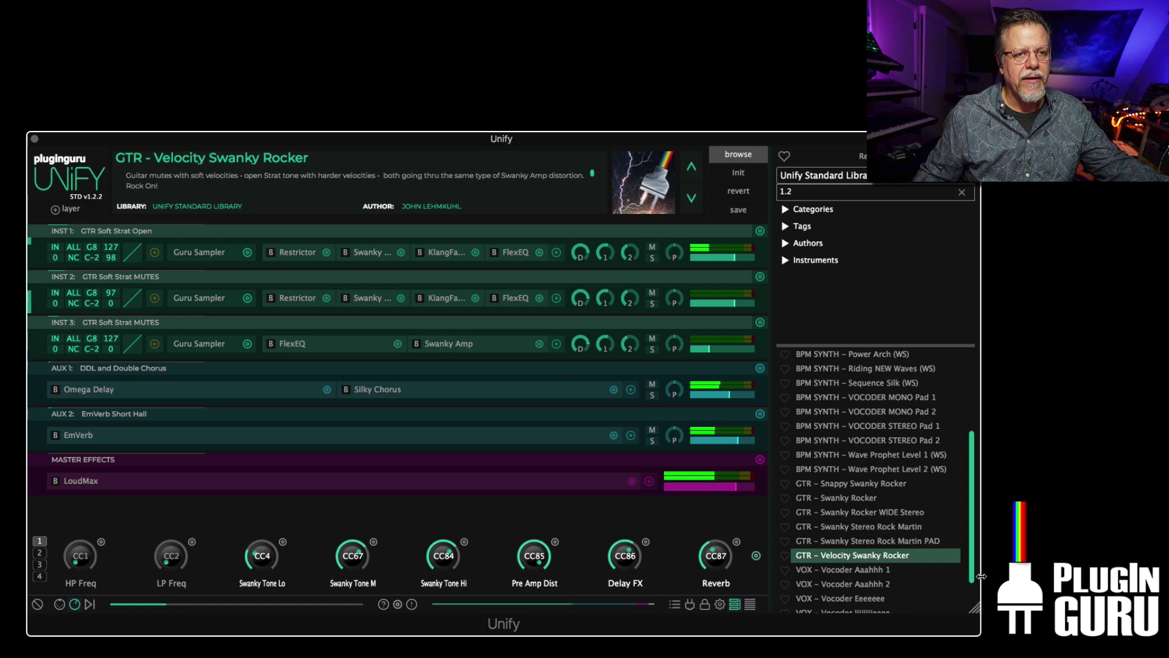
- Inspect the Swanky Amp settings on the GTR Soft Strat Open layer and close the amp window
left_click(363, 255)
left_click_drag(542, 46, 597, 152)
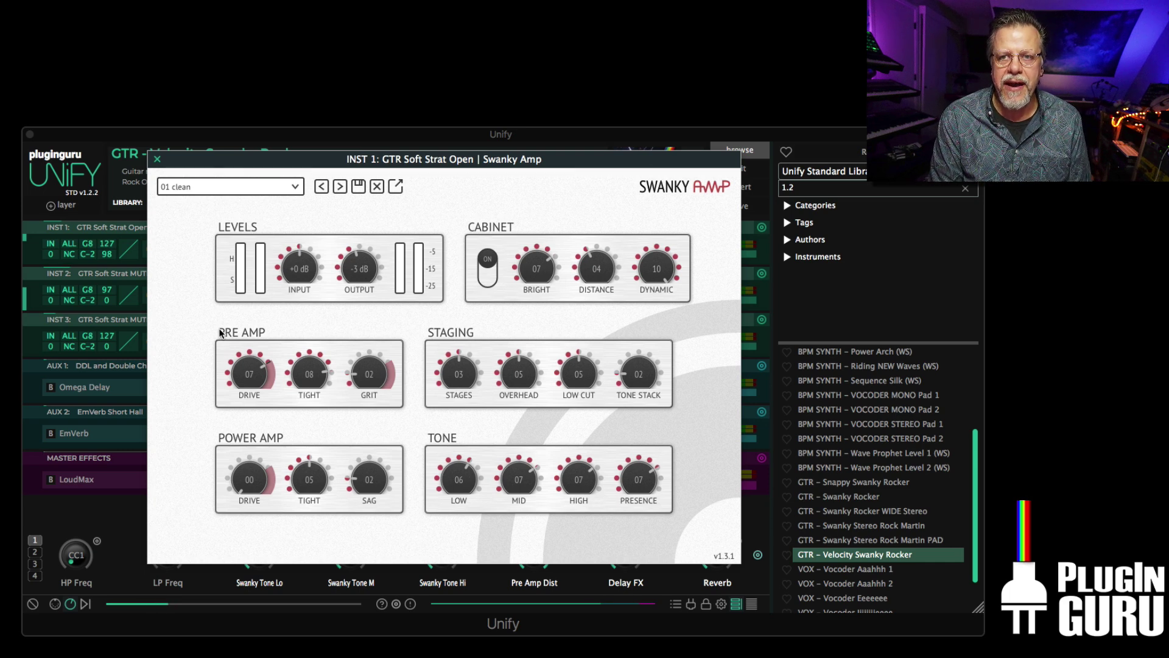
left_click(157, 159)
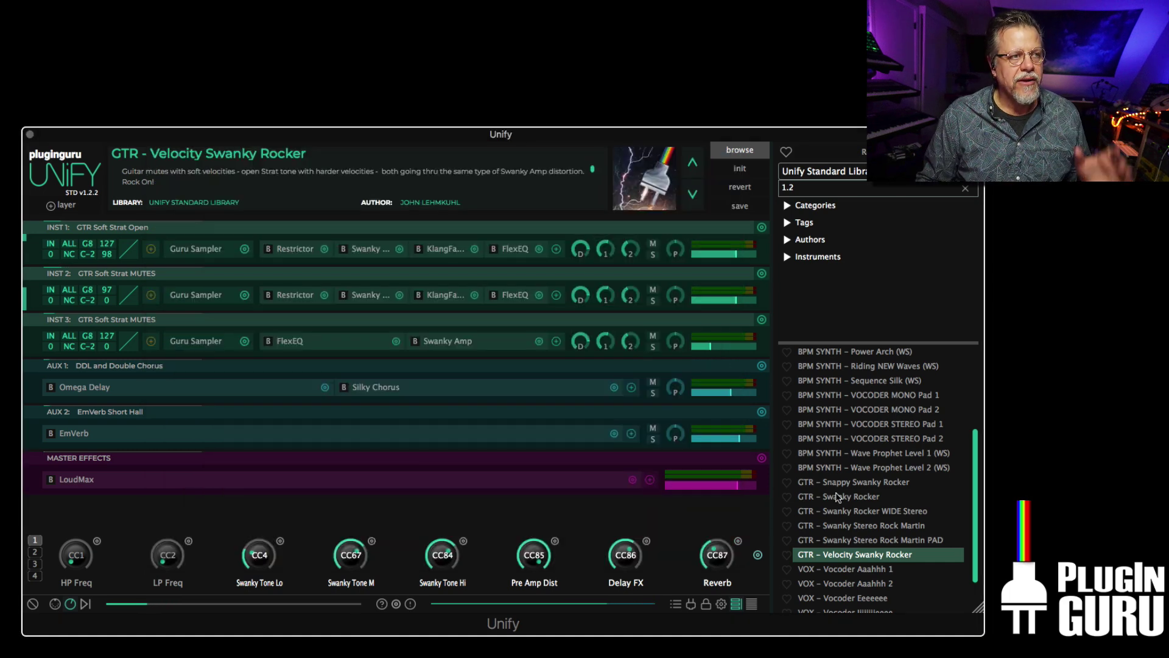
- Load the patch GTR - Swanky Stereo Rock Martin, set AUX 3's level to -1.00 dB and raise the first layer's direct send
left_click(858, 514)
left_click(844, 526)
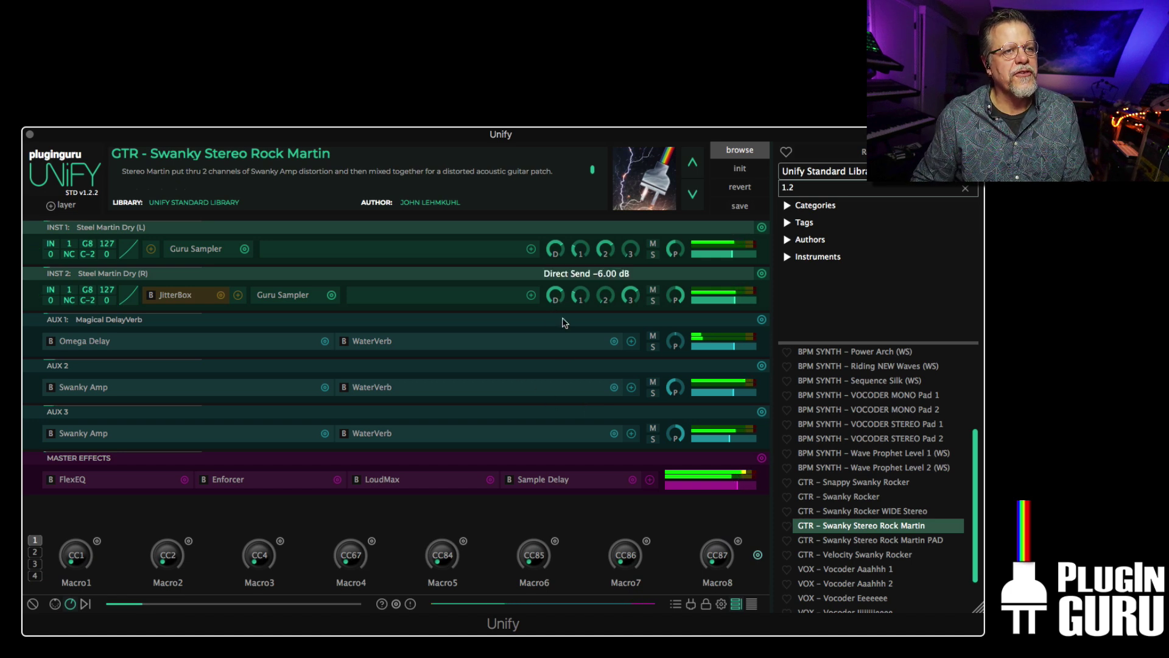
left_click_drag(727, 437, 736, 437)
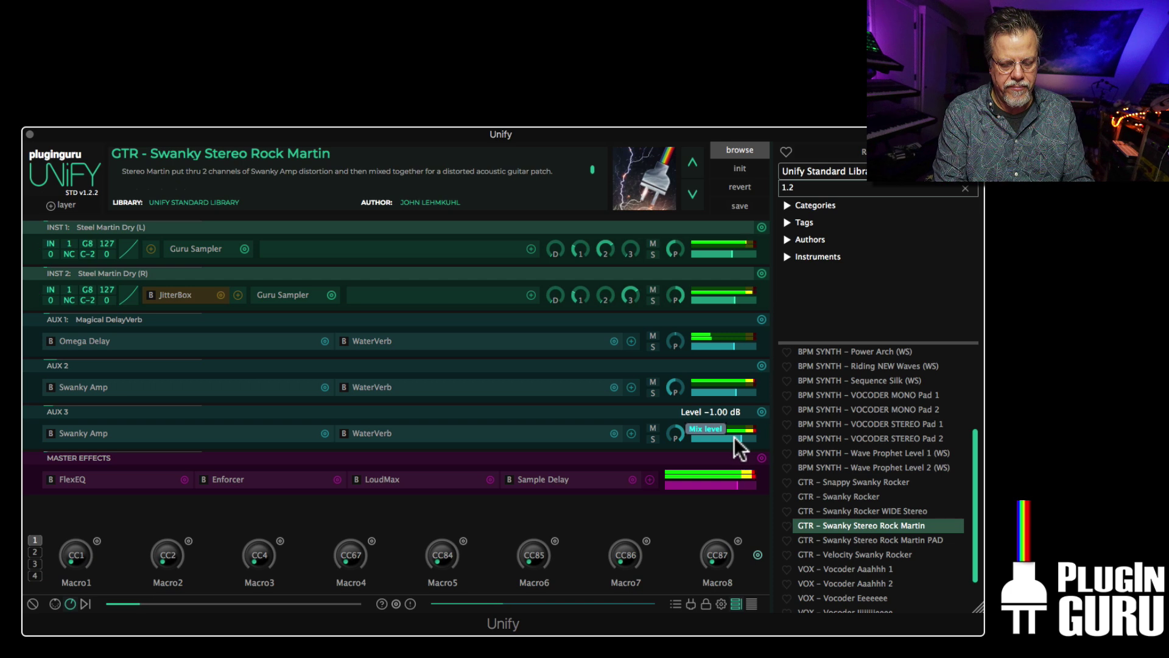
mouse_move(553, 254)
left_mouse_down()
mouse_move(561, 195)
mouse_move(569, 250)
mouse_move(558, 283)
mouse_move(566, 244)
left_mouse_up()
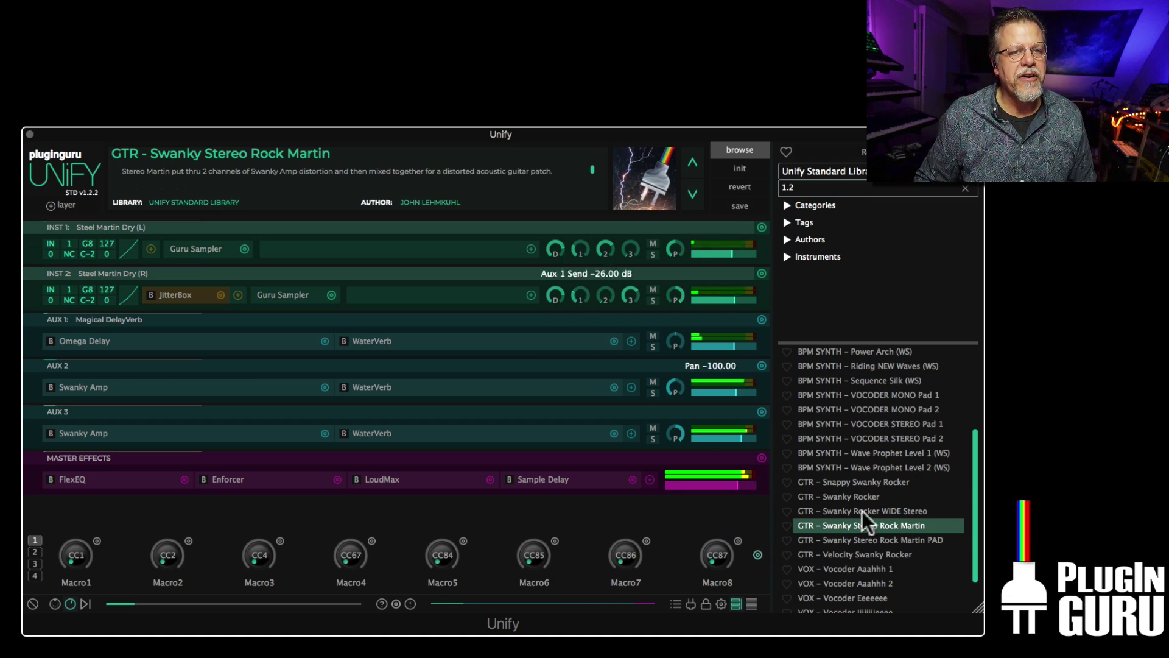
- Load the patch GTR - Swanky Stereo Rock Martin PAD and consult the new plug-ins list in Unify 1.2 Upgrades.rtf
left_click(868, 539)
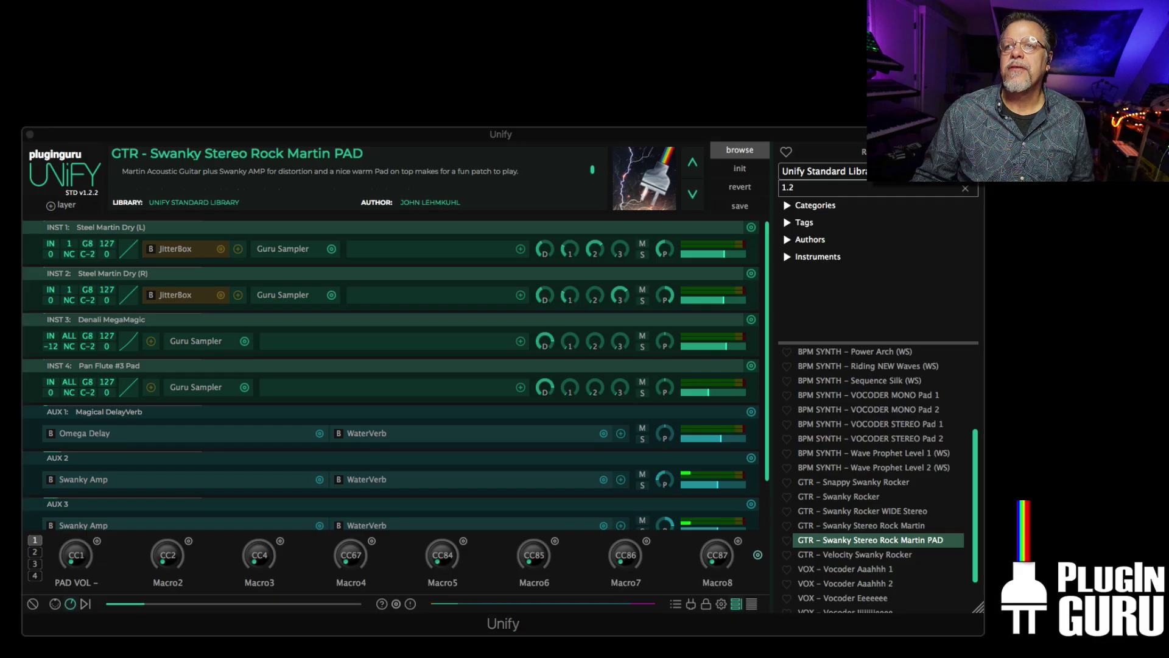
left_click_drag(1157, 183, 425, 7)
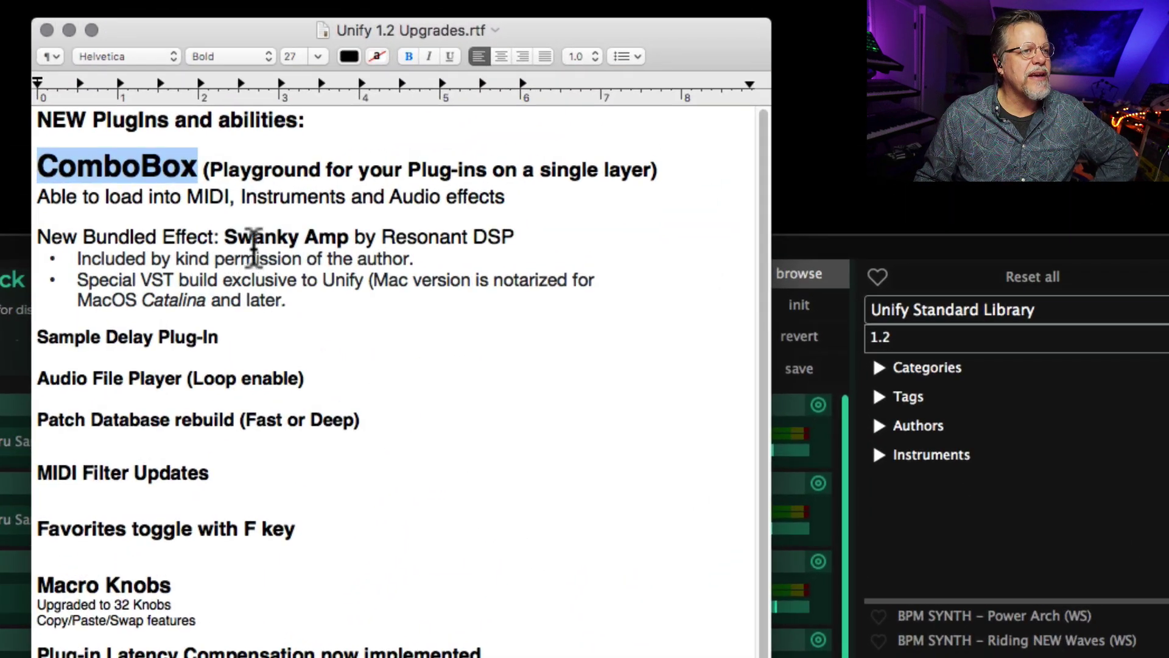
left_click_drag(254, 240, 298, 240)
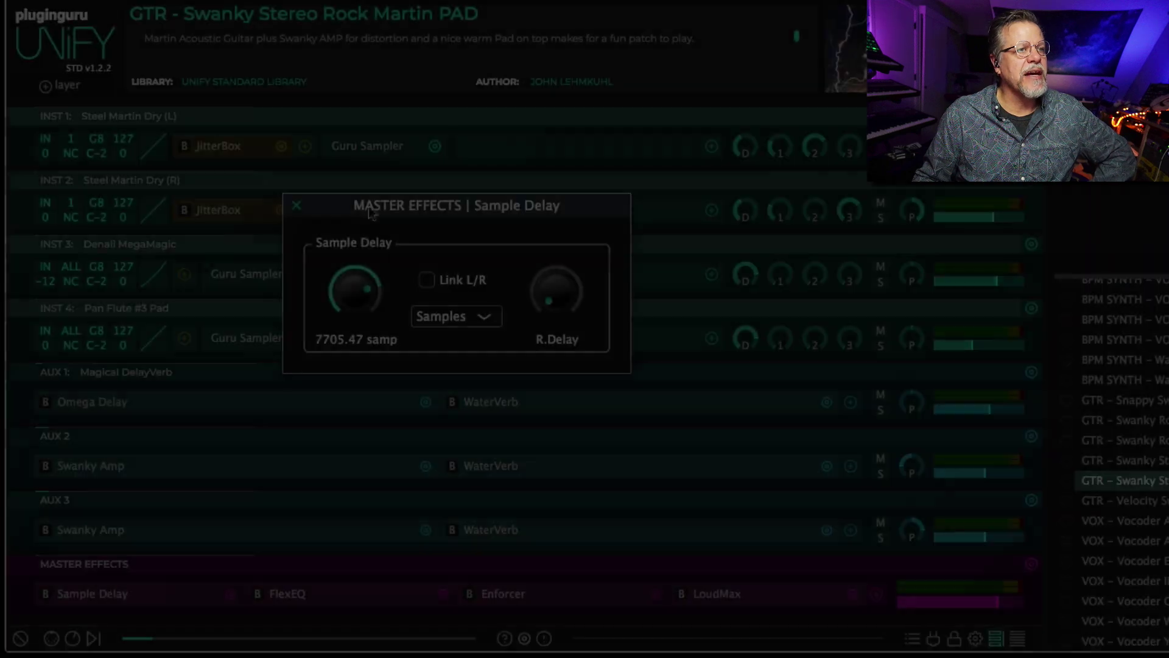
- Adjust the left and right delay amounts in the master Sample Delay, toggle Link L/R and change the delay unit
left_click_drag(372, 212, 374, 317)
left_click_drag(568, 276, 576, 114)
left_click(426, 279)
left_click_drag(357, 292, 403, 79)
left_click(447, 315)
left_click(452, 359)
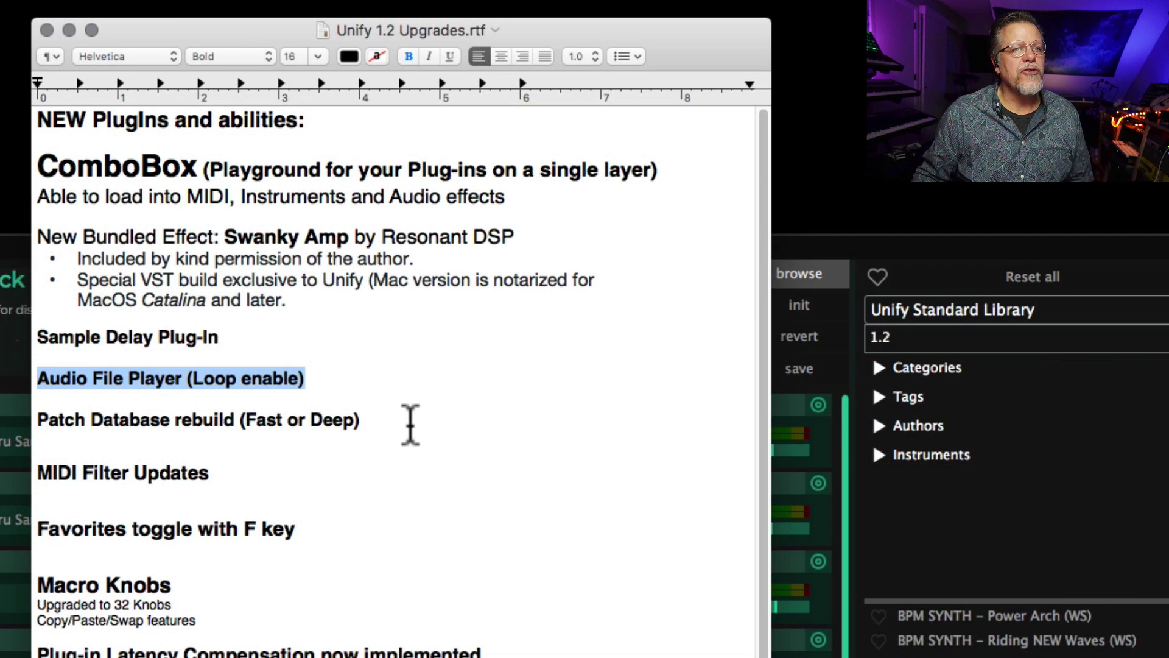
- Clear the patch browser's search text and run a quick patch database rebuild
left_click(852, 271)
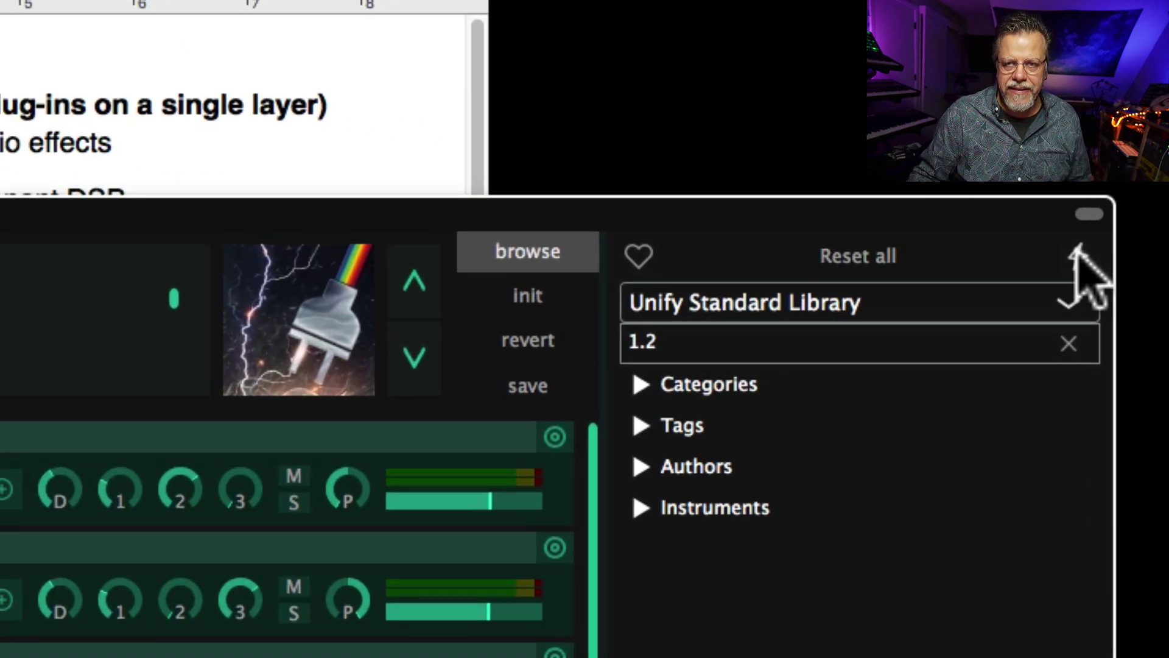
left_click(1113, 261)
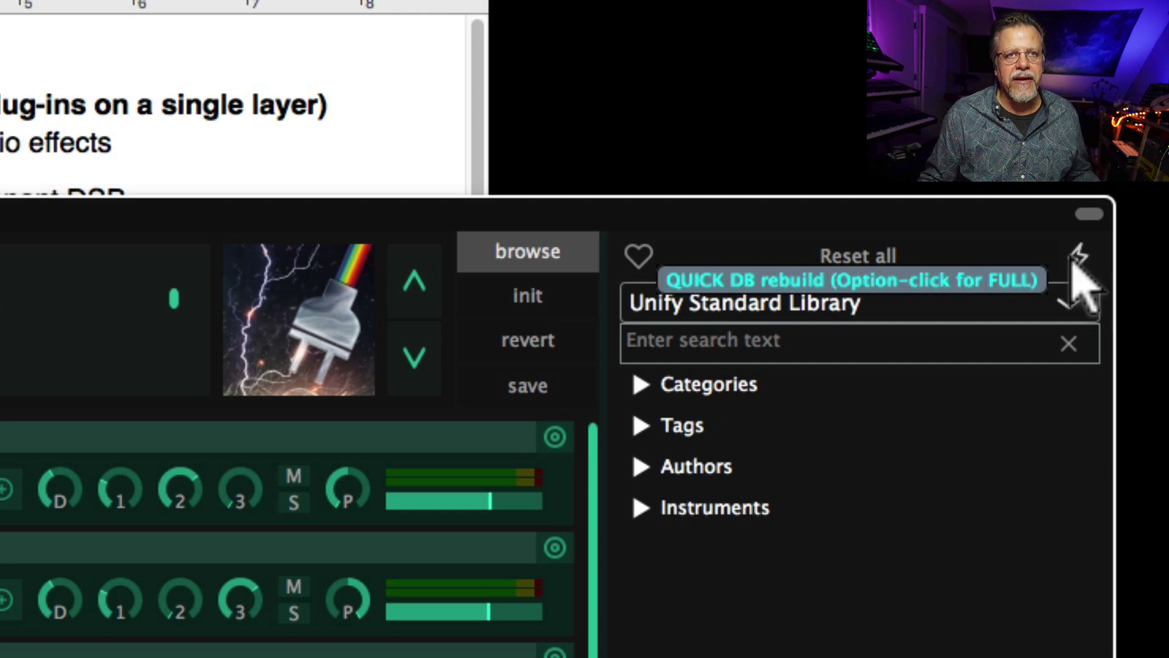
left_click(1076, 256)
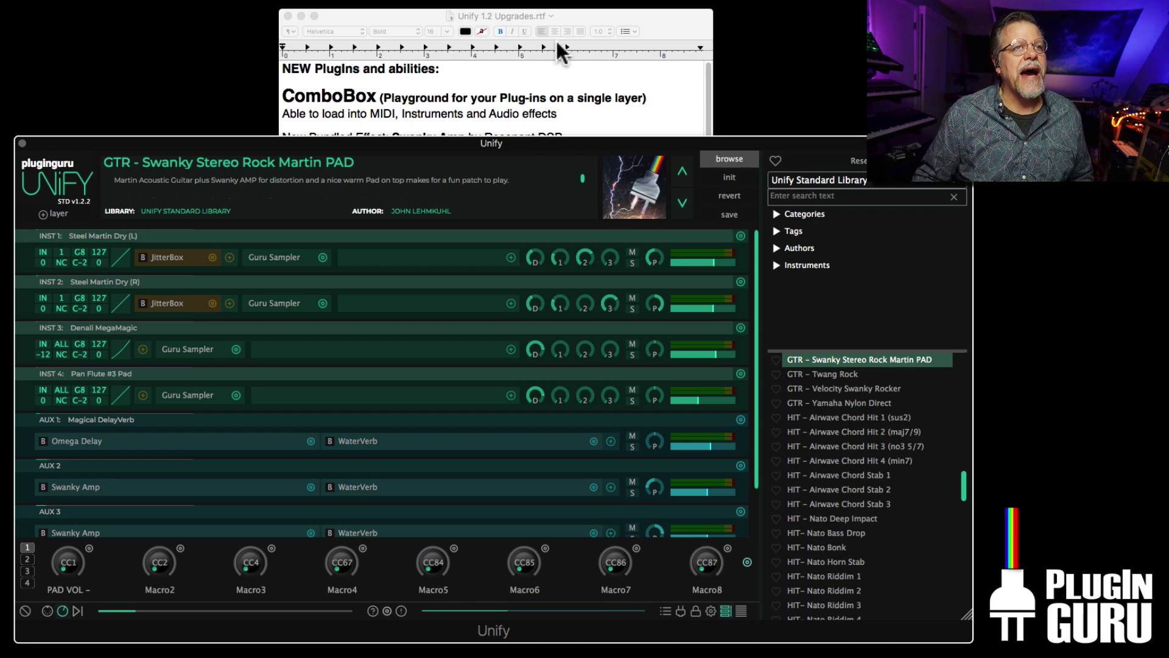
- Consult the Unify 1.2 Upgrades.rtf notes and switch Unify's patch browser to the PlugInGuru DiscoverStation library
left_click(680, 26)
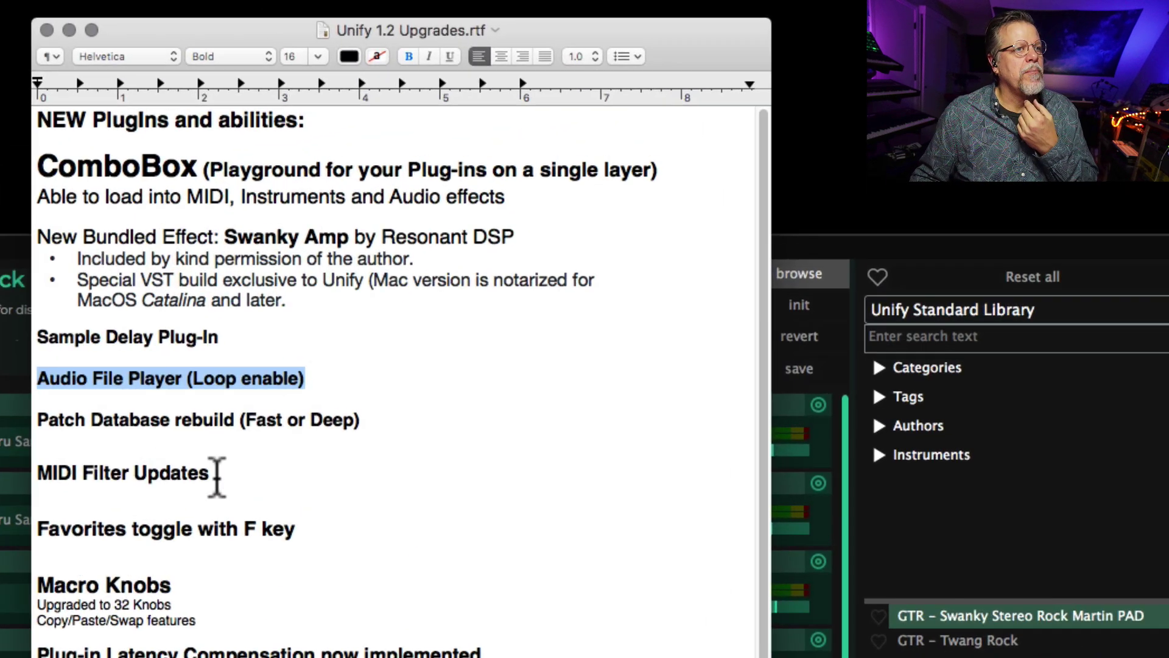
left_click_drag(388, 276, 284, 280)
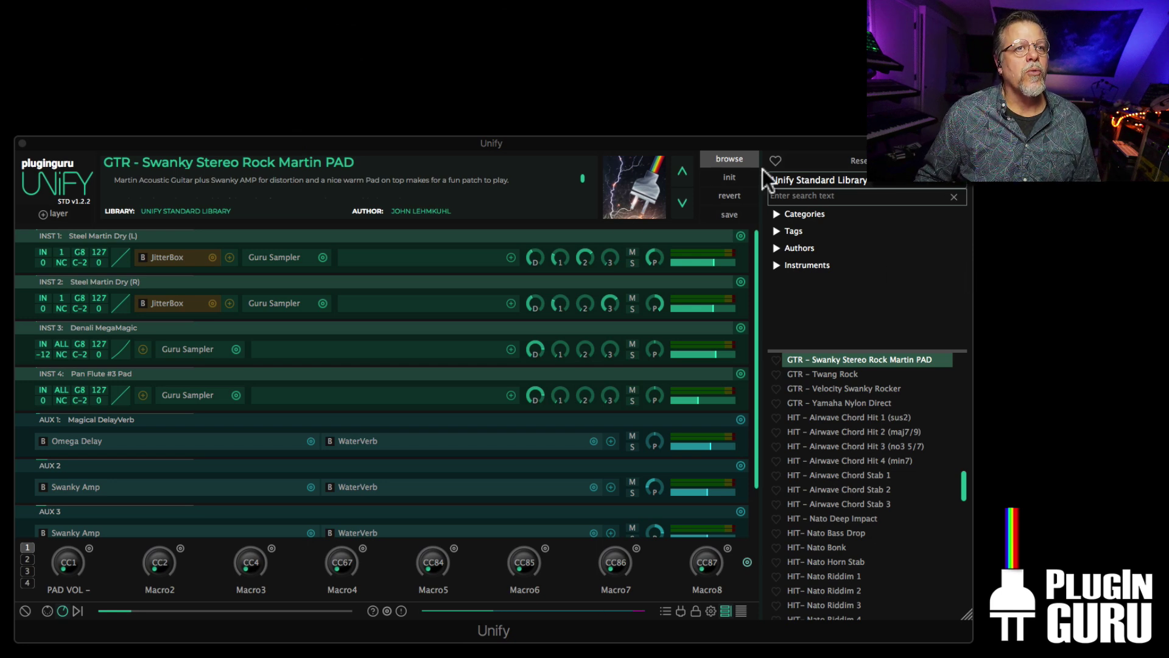
left_click(822, 180)
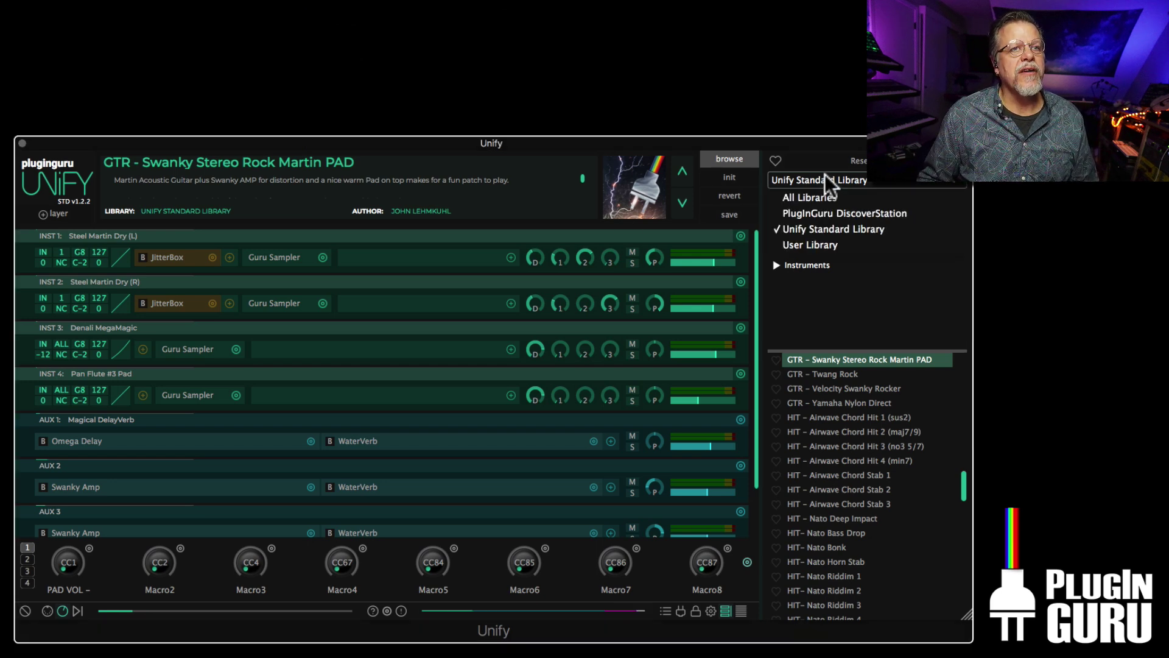
left_click(831, 213)
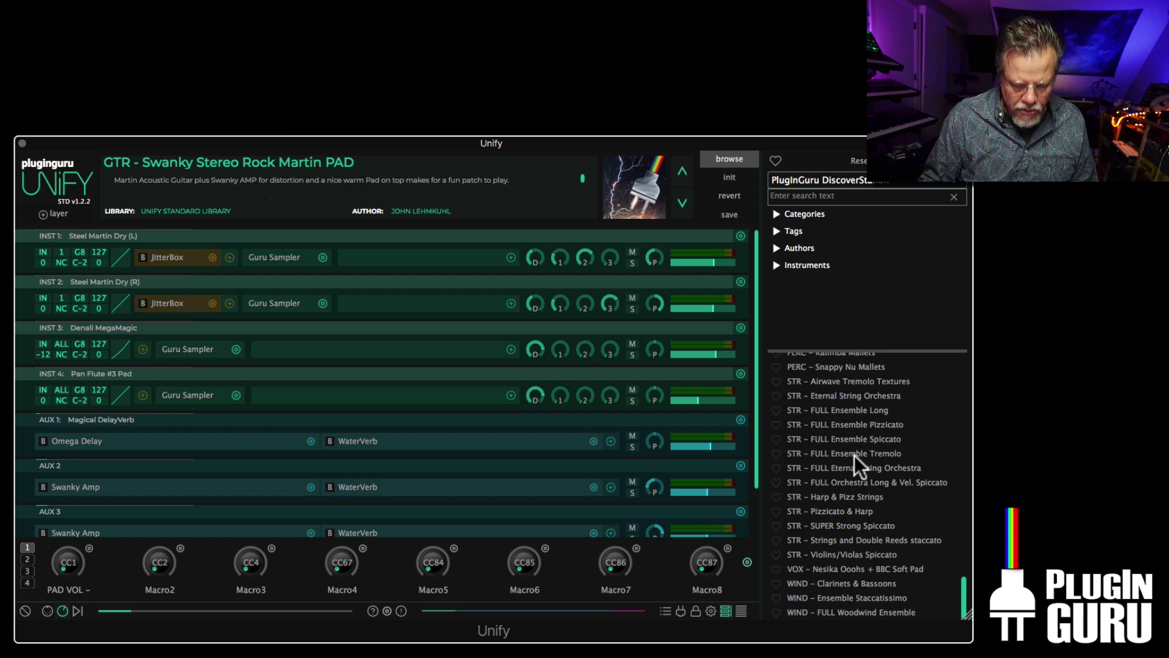
- Load the DiscoverStation patch BPM ELE - Strings elements 5-8 and show the on-screen keyboard
scroll(848, 463, "up", 5)
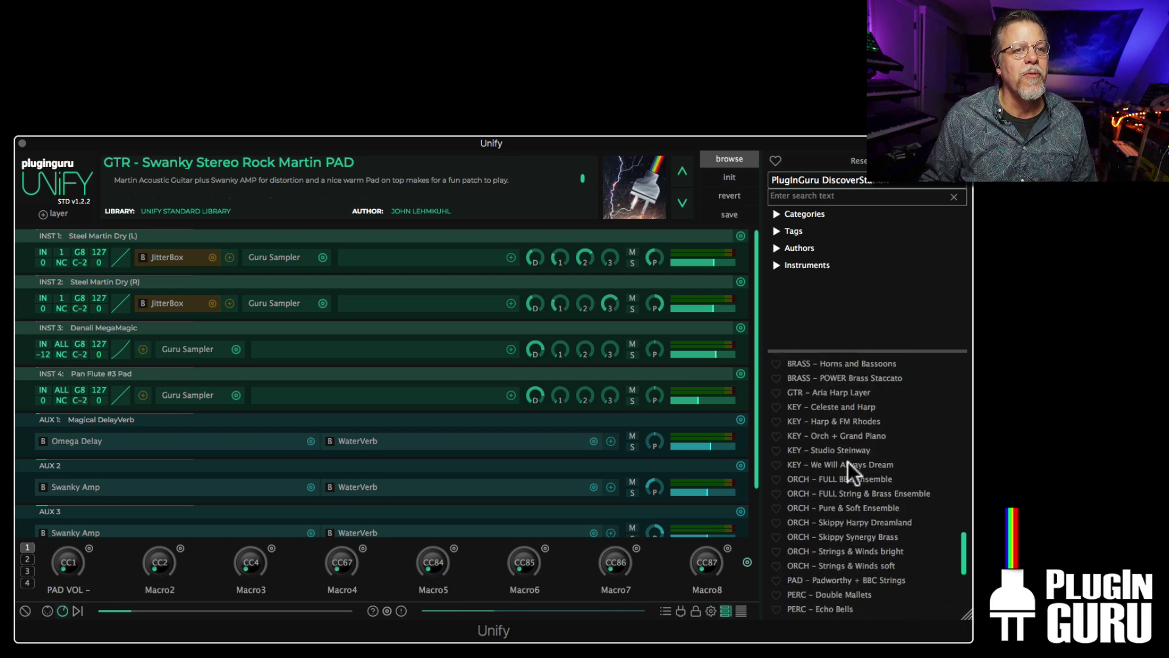
scroll(849, 463, "down", 5)
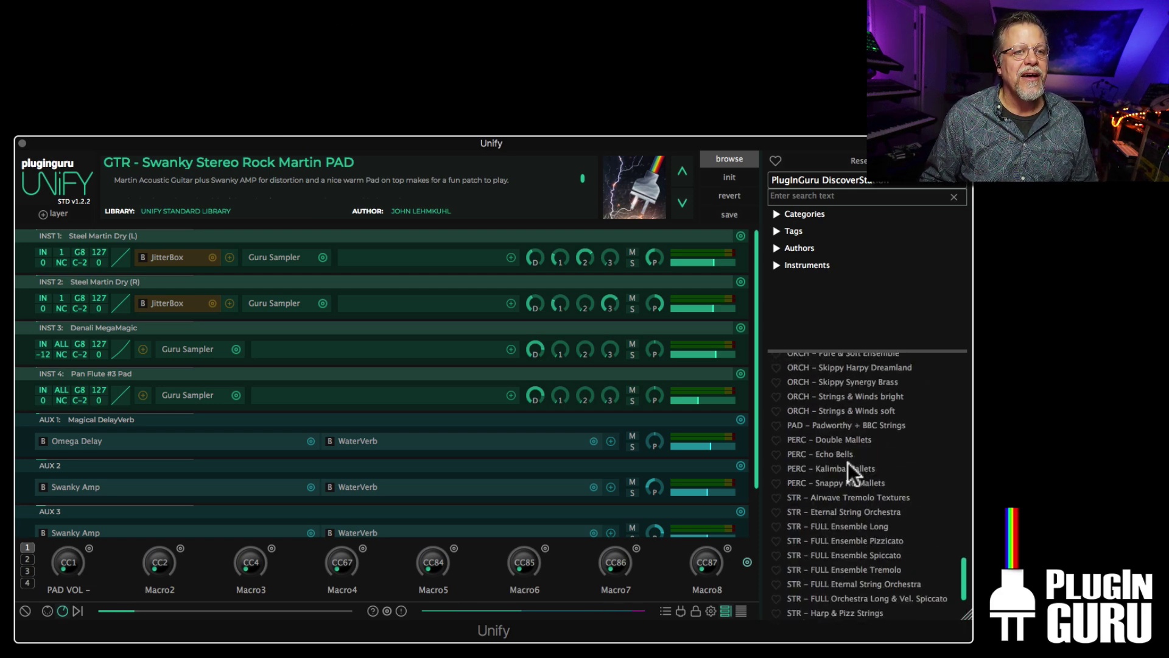
scroll(846, 468, "up", 5)
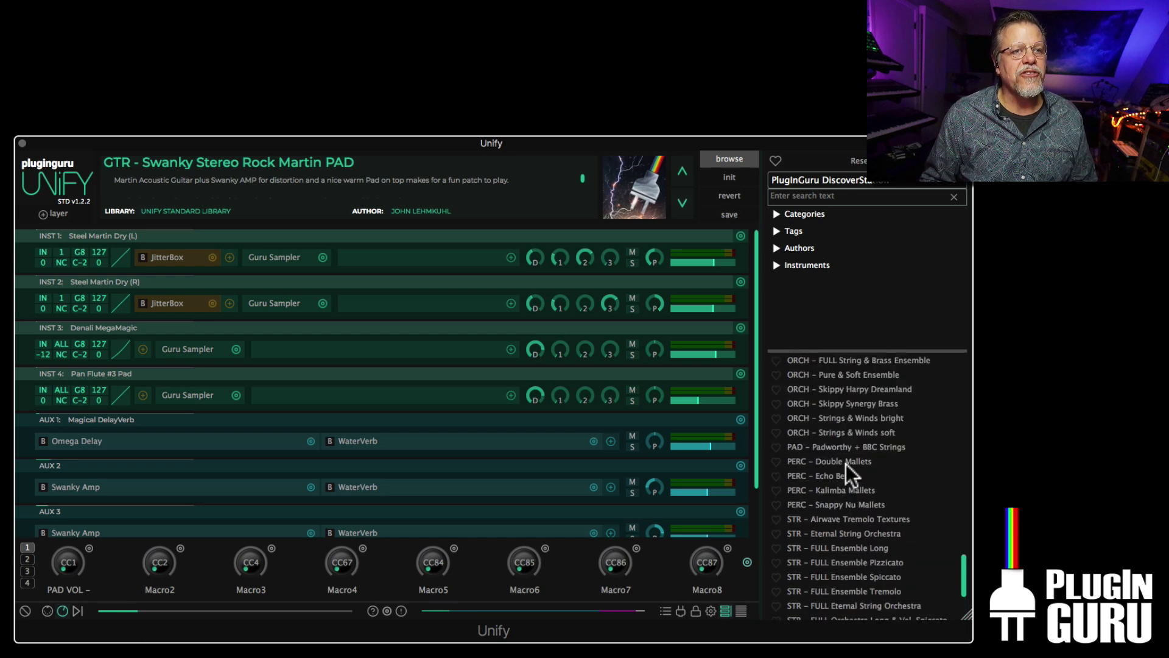
scroll(846, 466, "up", 5)
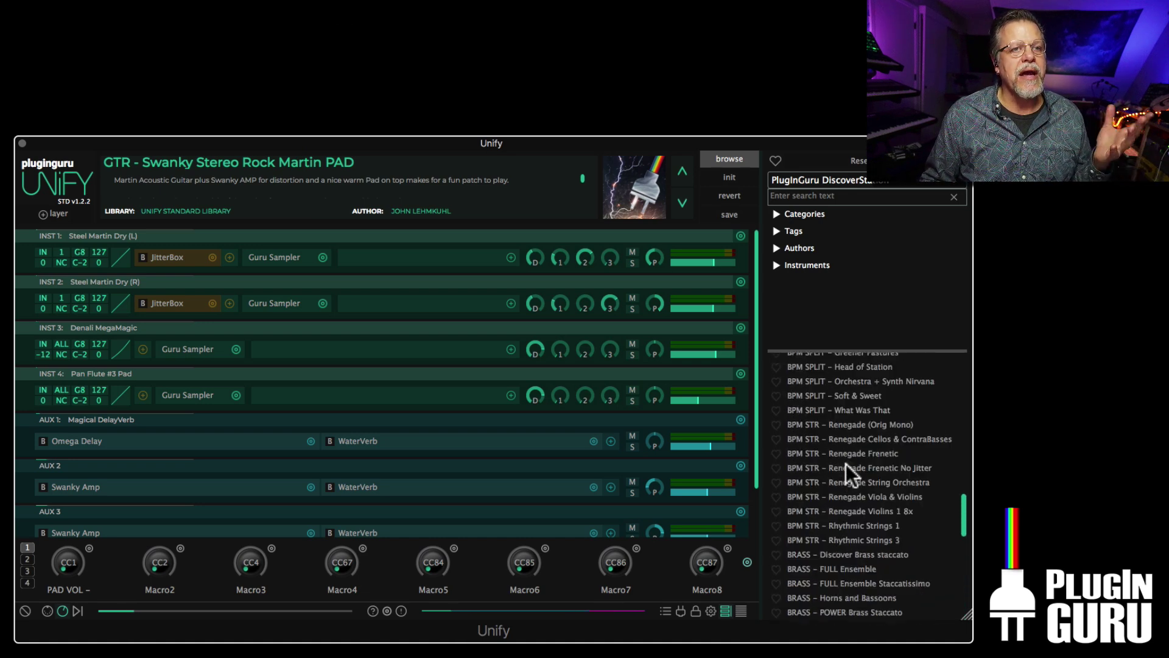
scroll(848, 473, "up", 4)
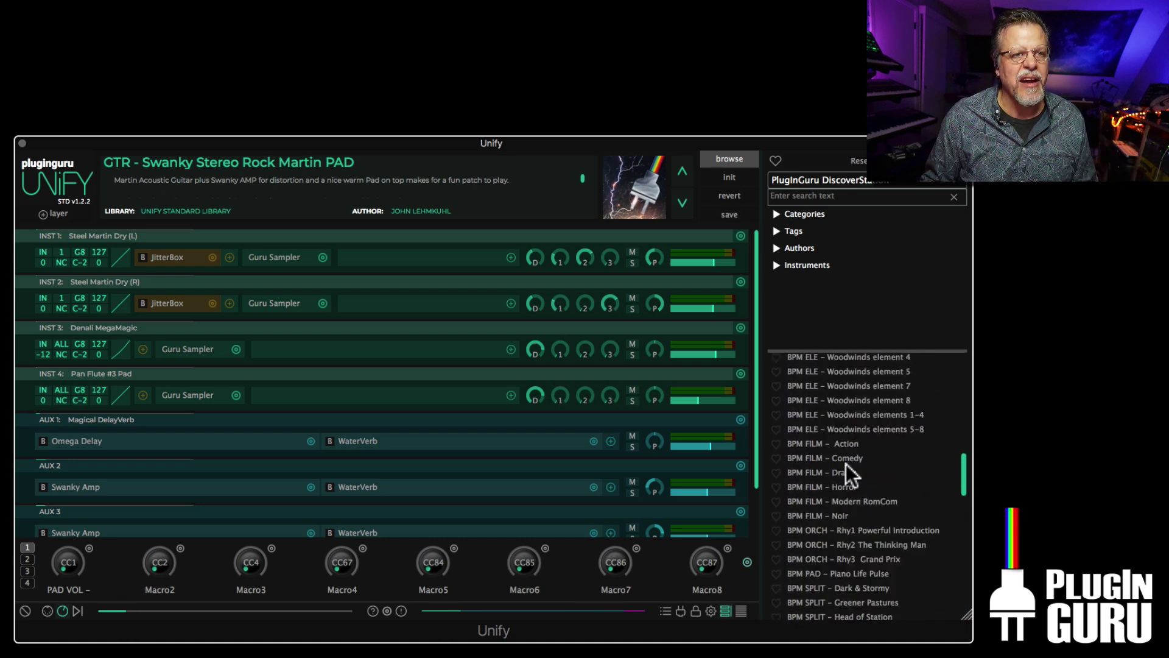
scroll(846, 464, "up", 3)
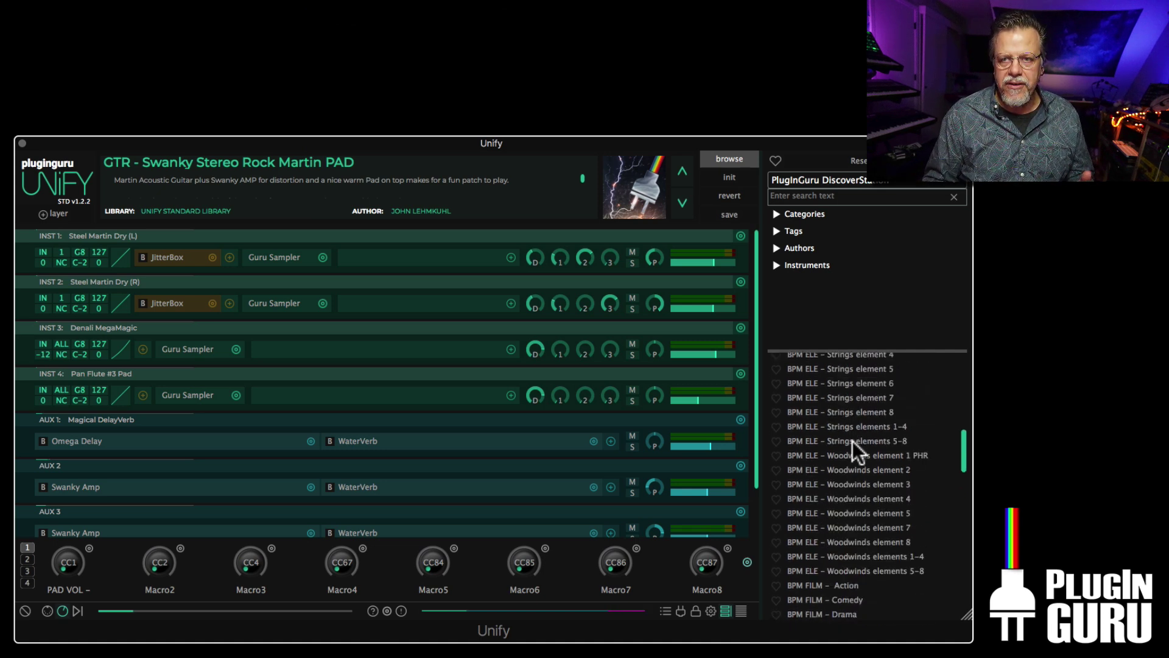
left_click(853, 442)
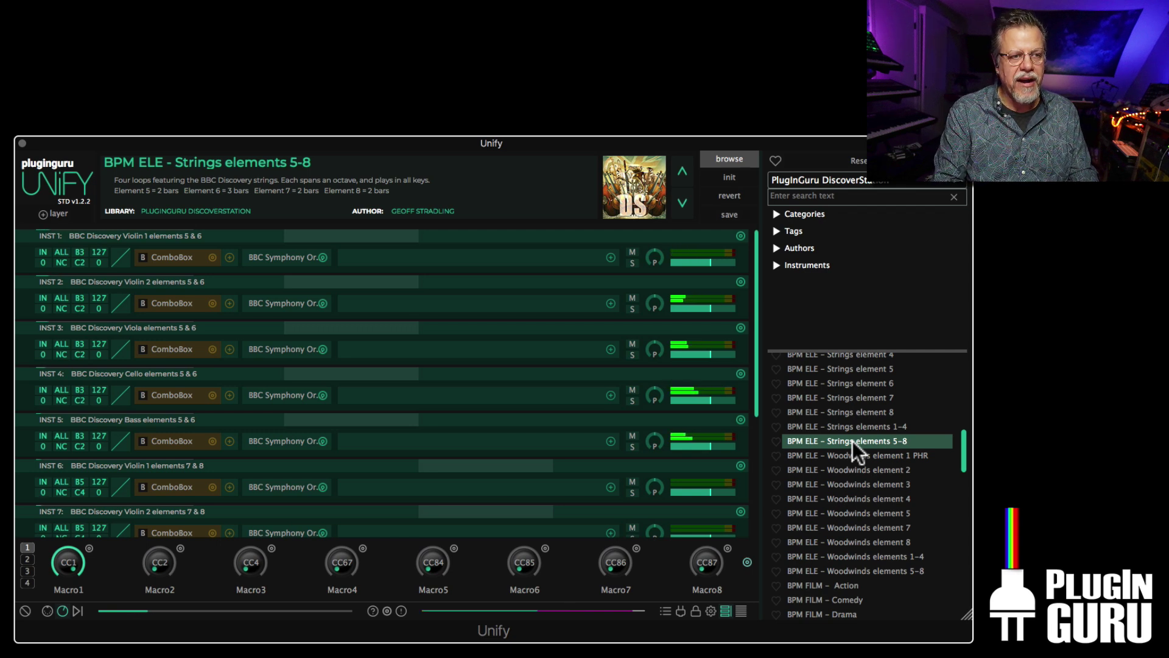
left_click(47, 611)
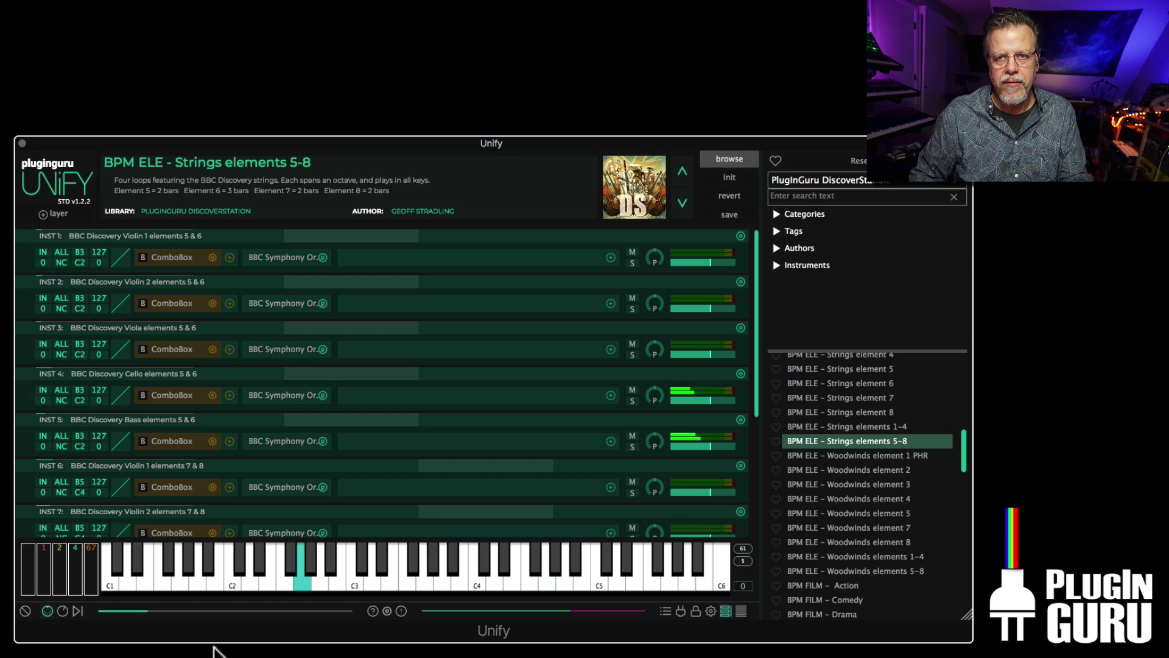
- Inspect the ComboBox MIDI routings on the Viola 5 & 6, Bass 5 & 6 and Violin 2 7 & 8 layers
left_click(170, 350)
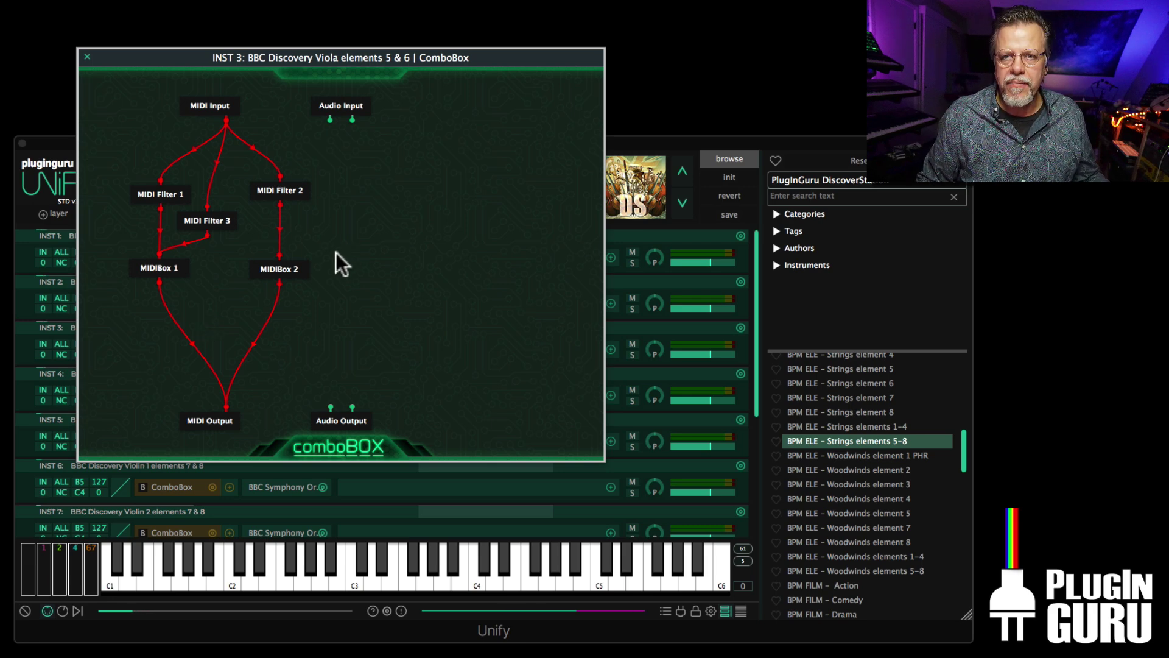
key("super+w")
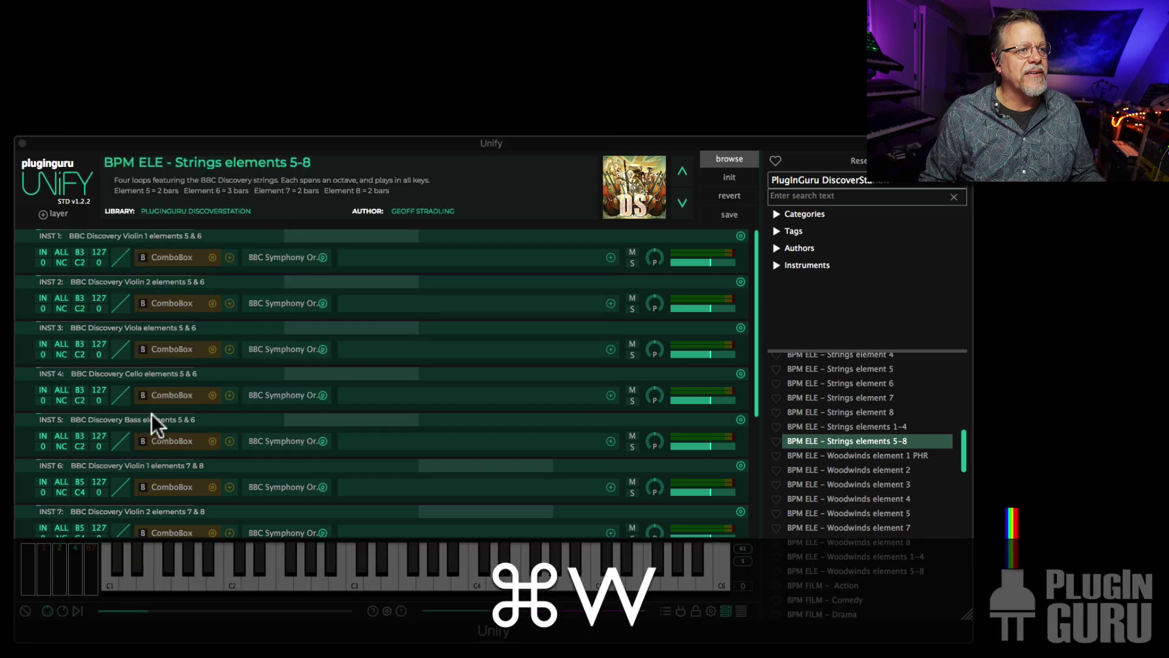
left_click(172, 441)
key("super+w")
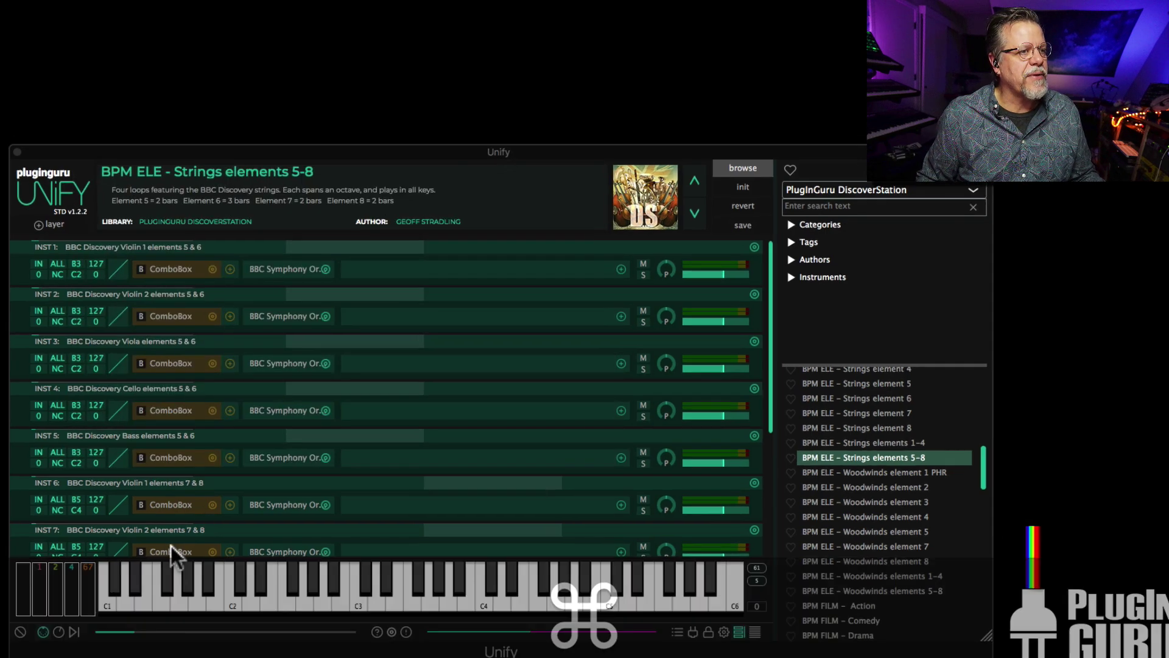
left_click(171, 550)
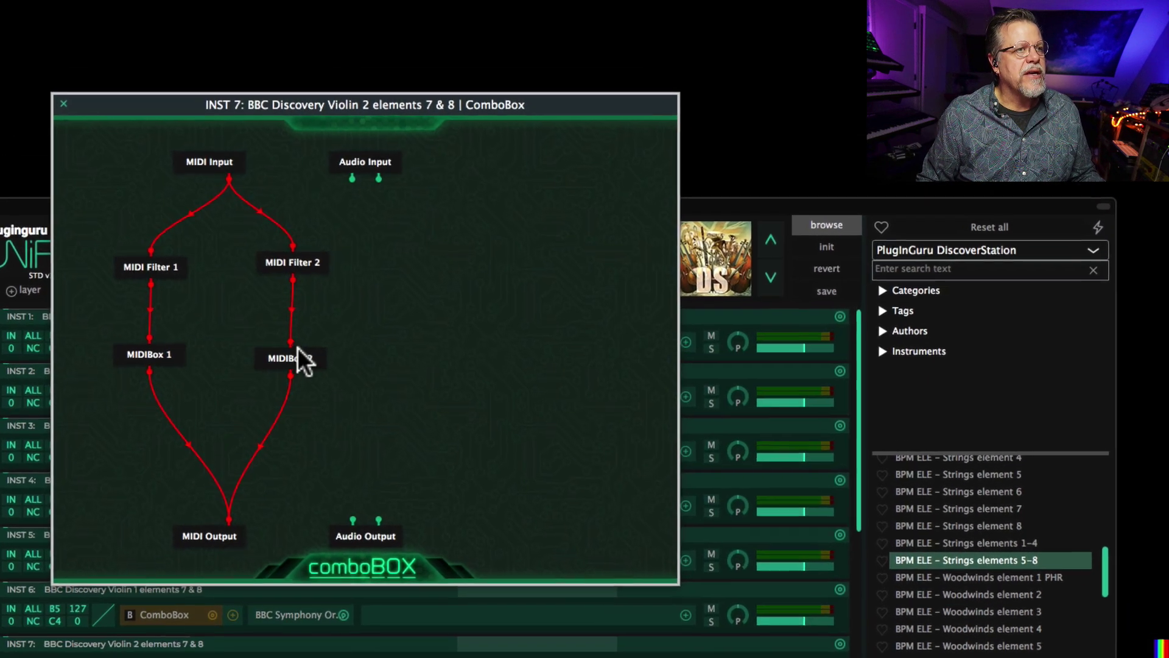
key("super+w")
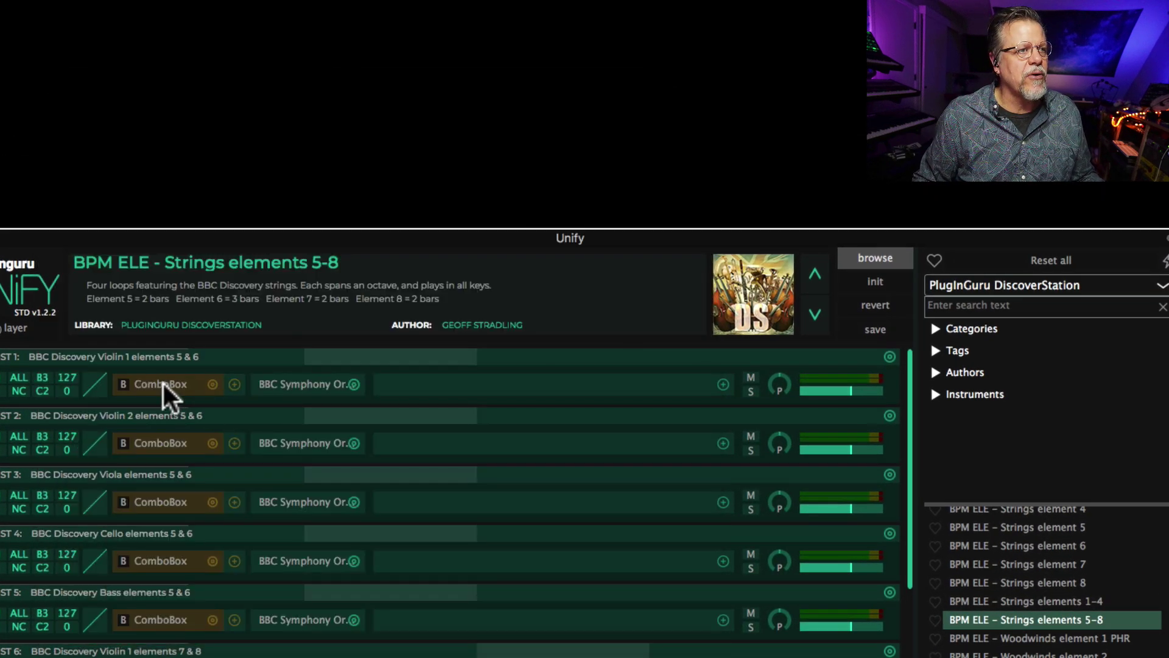
- Examine the note range and transpose settings of MIDI Filter 3 and MIDI Filter 2 in the first layer's ComboBox
left_click(162, 383)
mouse_move(224, 345)
left_mouse_down()
mouse_move(236, 325)
mouse_move(237, 342)
left_mouse_up()
double_click(237, 342)
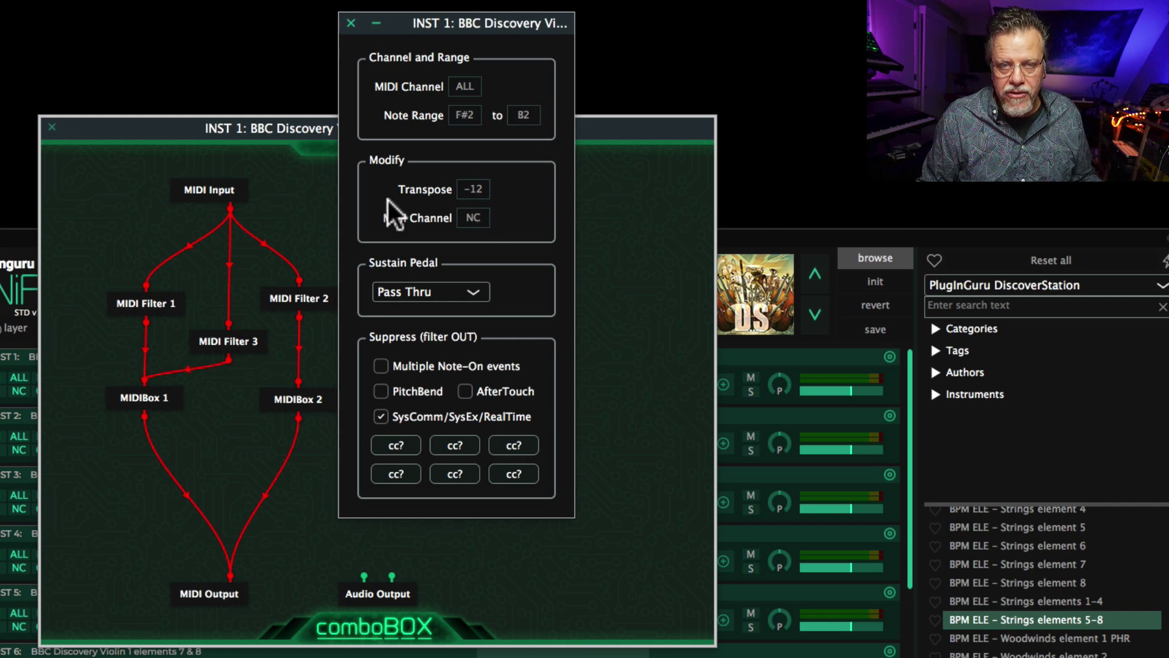
left_click(306, 292)
double_click(301, 295)
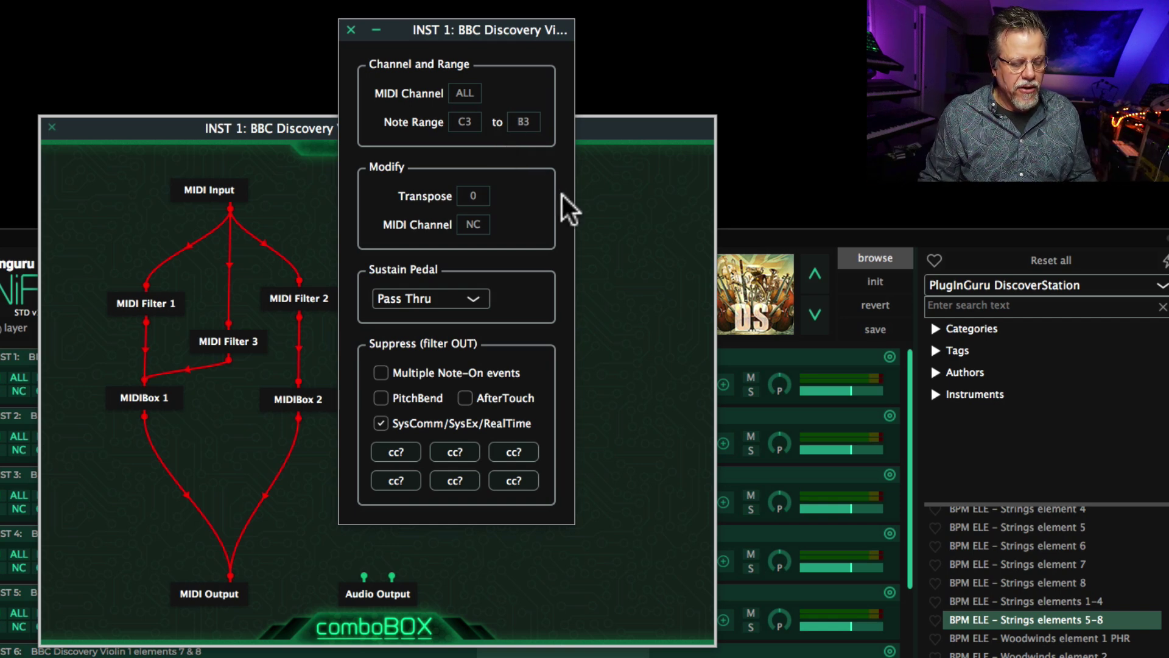
key("Escape")
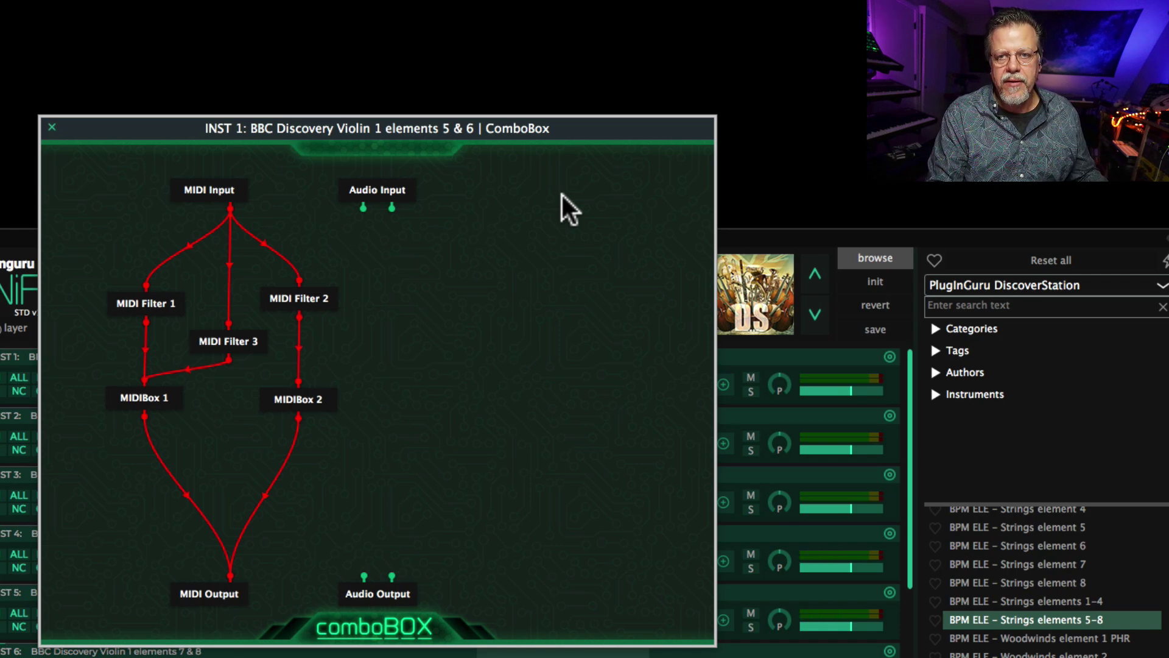
- Load the patch BPM ELE - Harp & Celeste elements 5-8 and open the Harp layer's ComboBox
key("Escape")
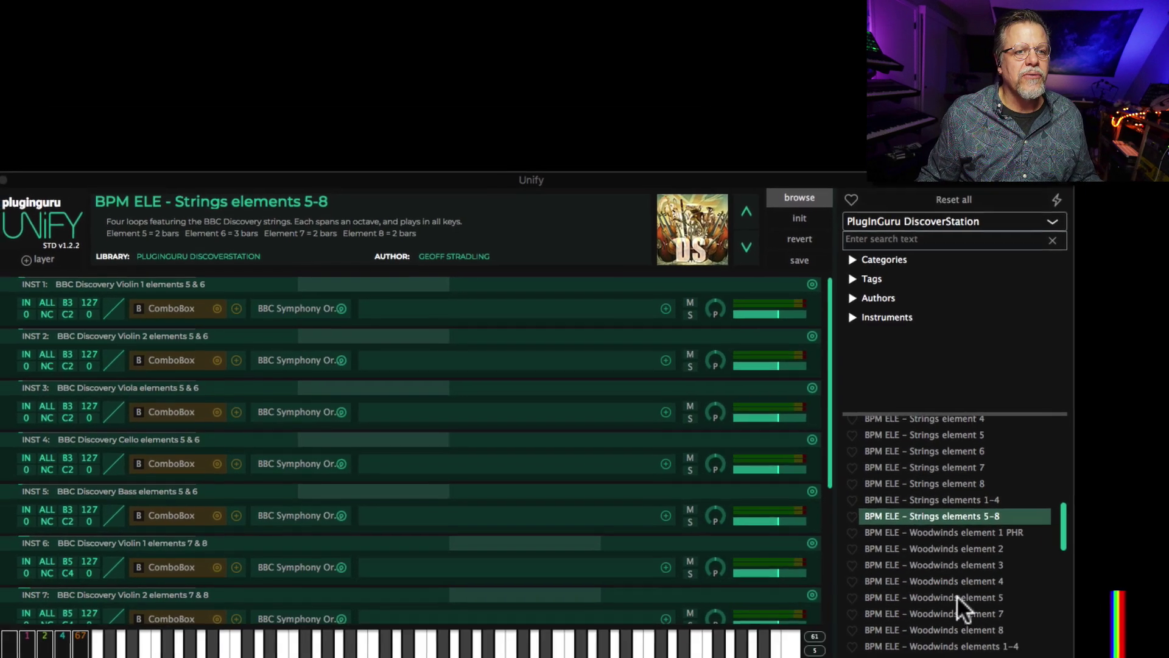
scroll(956, 594, "up", 3)
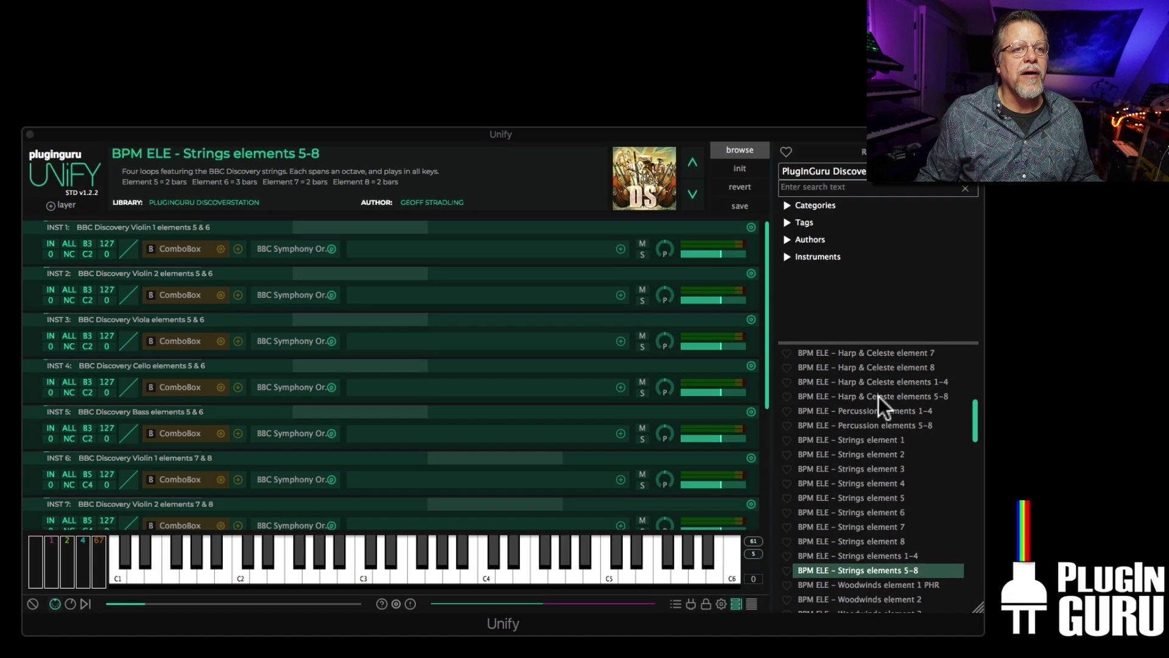
left_click(883, 394)
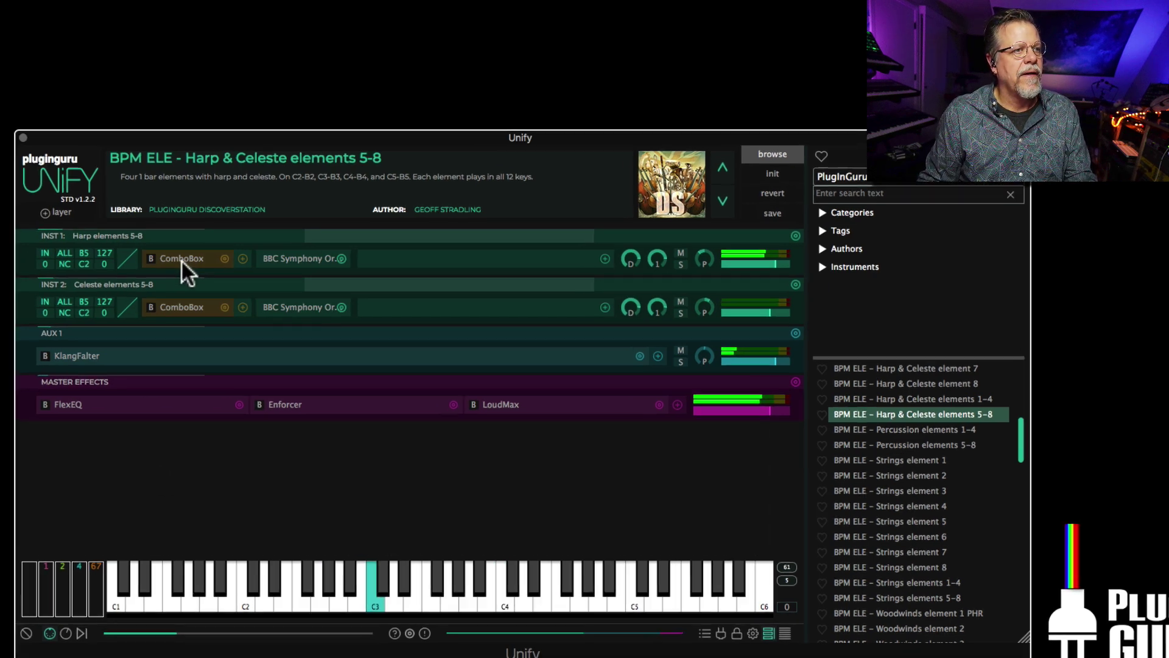
left_click(179, 249)
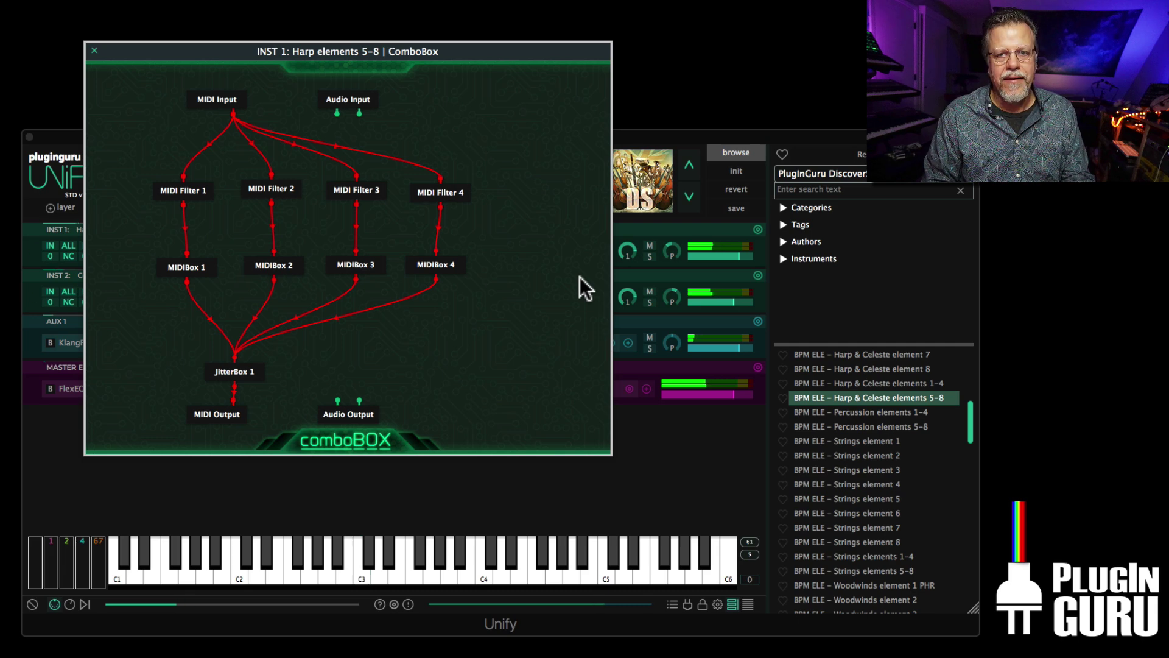
- Examine the note range of MIDI Filter 2 and the four-way MIDI routing in the Harp layer's ComboBox, then close both windows
key("super")
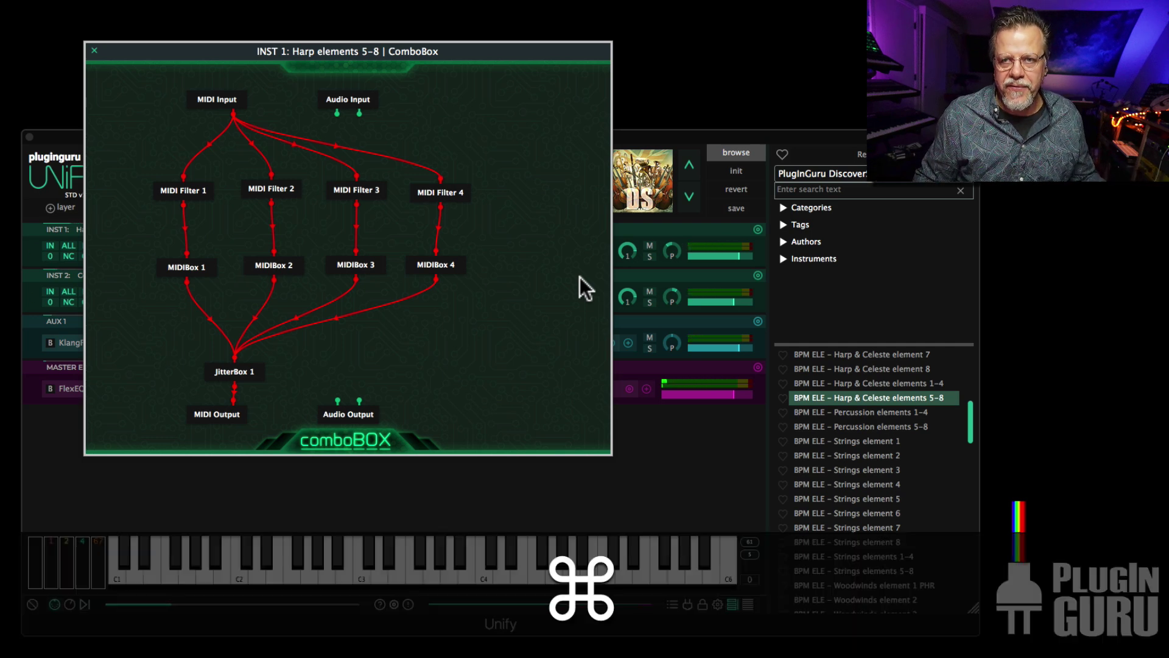
left_click(292, 191, "super")
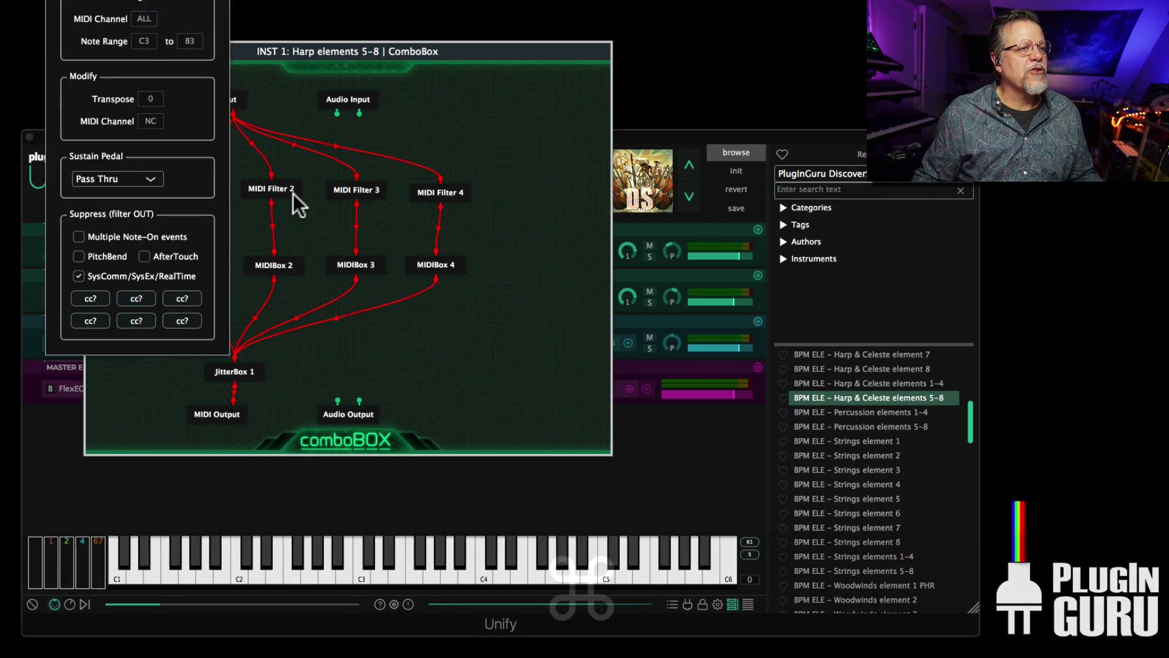
left_click_drag(222, 4, 469, 134)
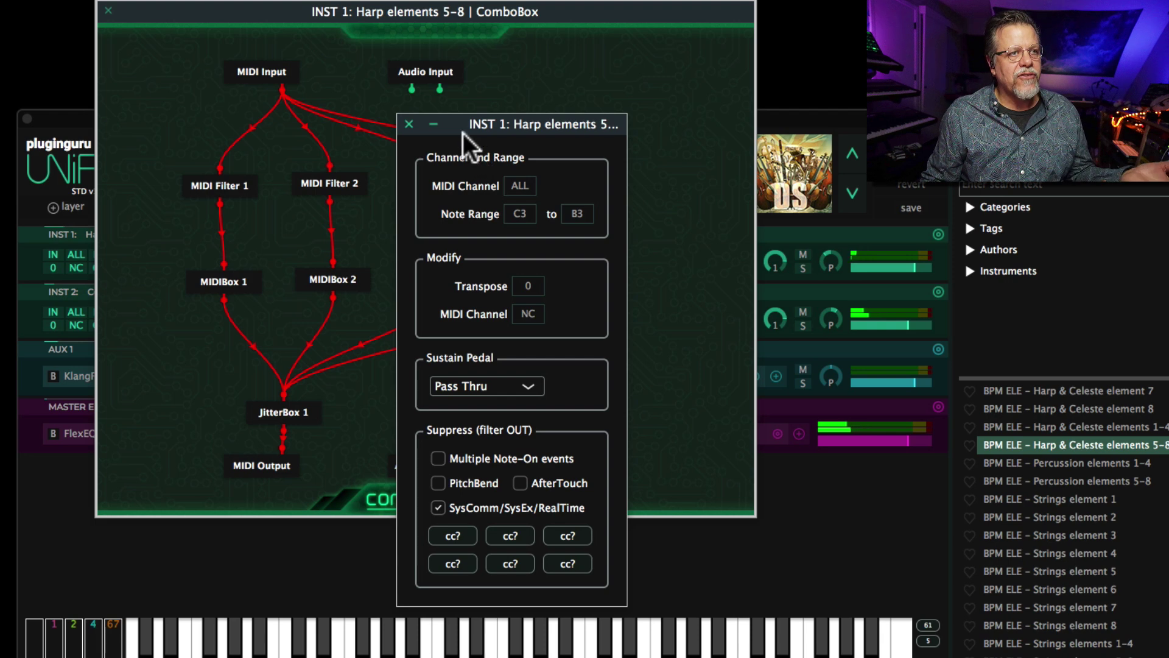
left_click(409, 124)
left_click_drag(260, 18, 413, 144)
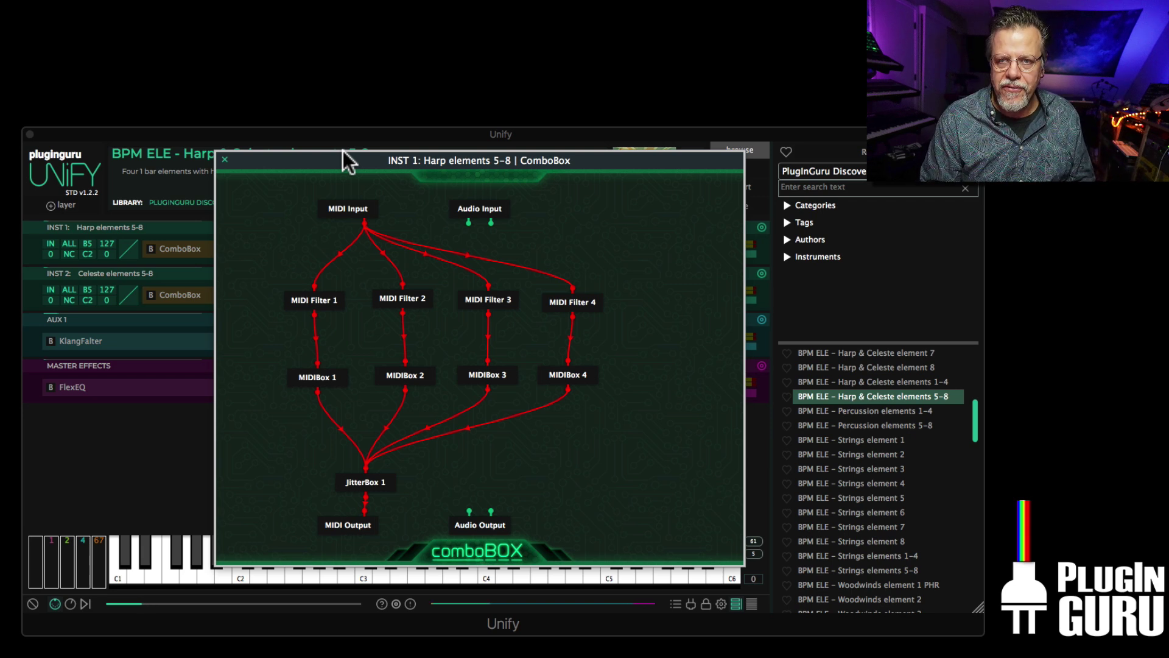
left_click(225, 157)
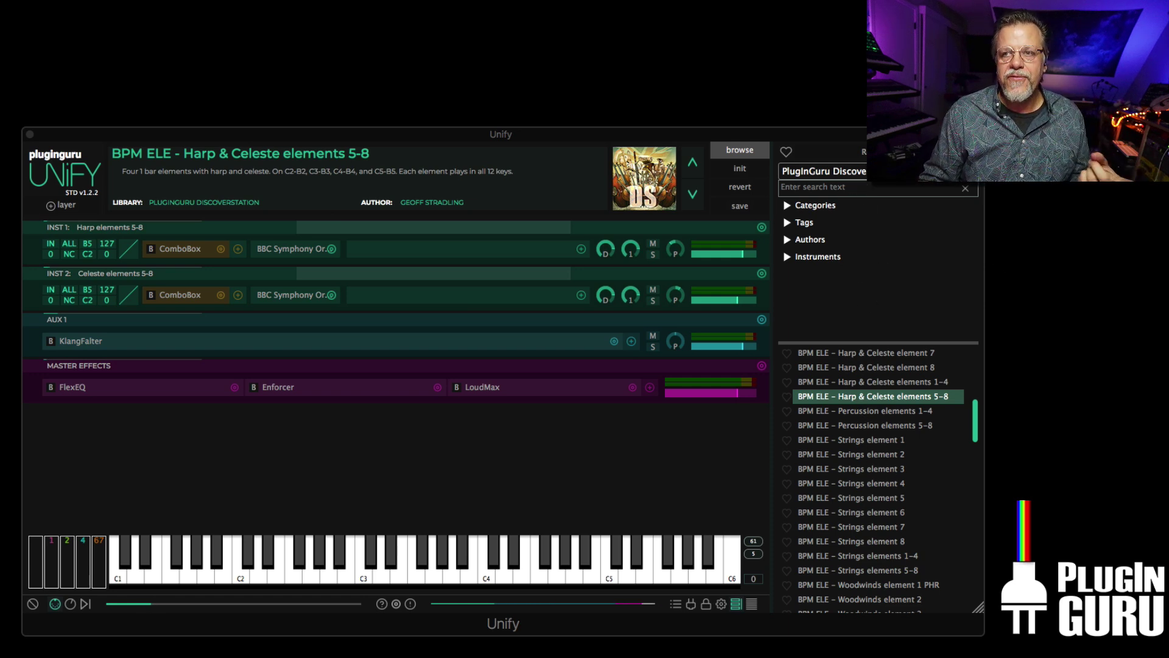
- Check the upgrade notes, then mark the patches BPM ELE - Percussion elements 5-8 and BPM ELE - Strings element 1 as favorites
left_click_drag(894, 84, 454, 26)
left_click(453, 26)
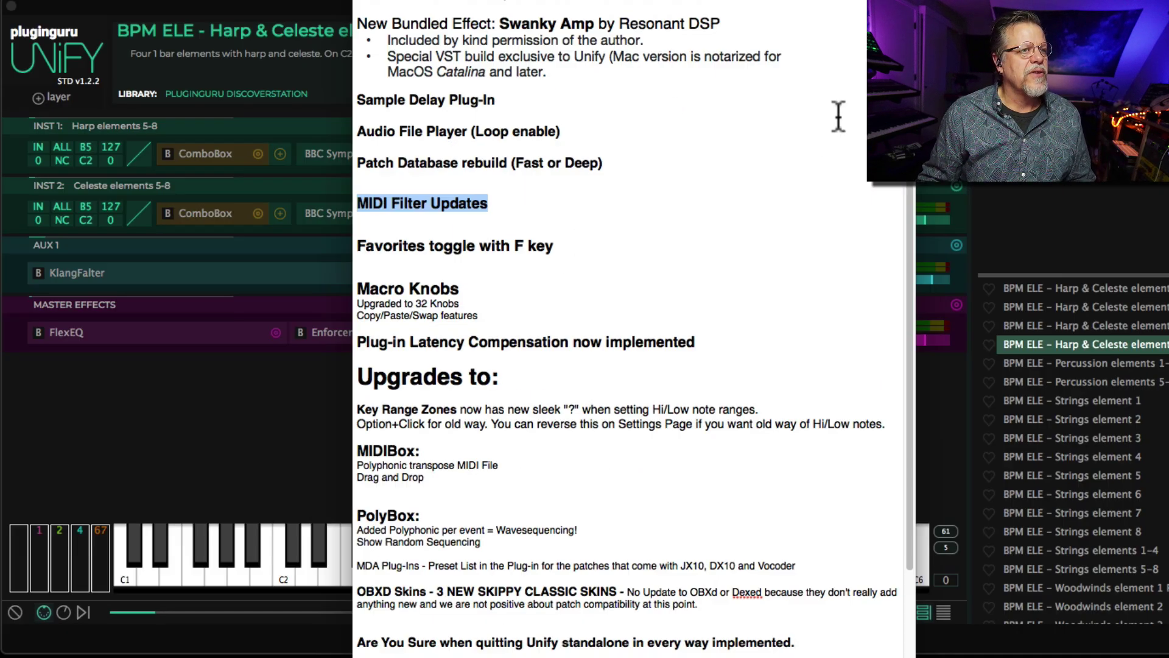
left_click(1078, 214)
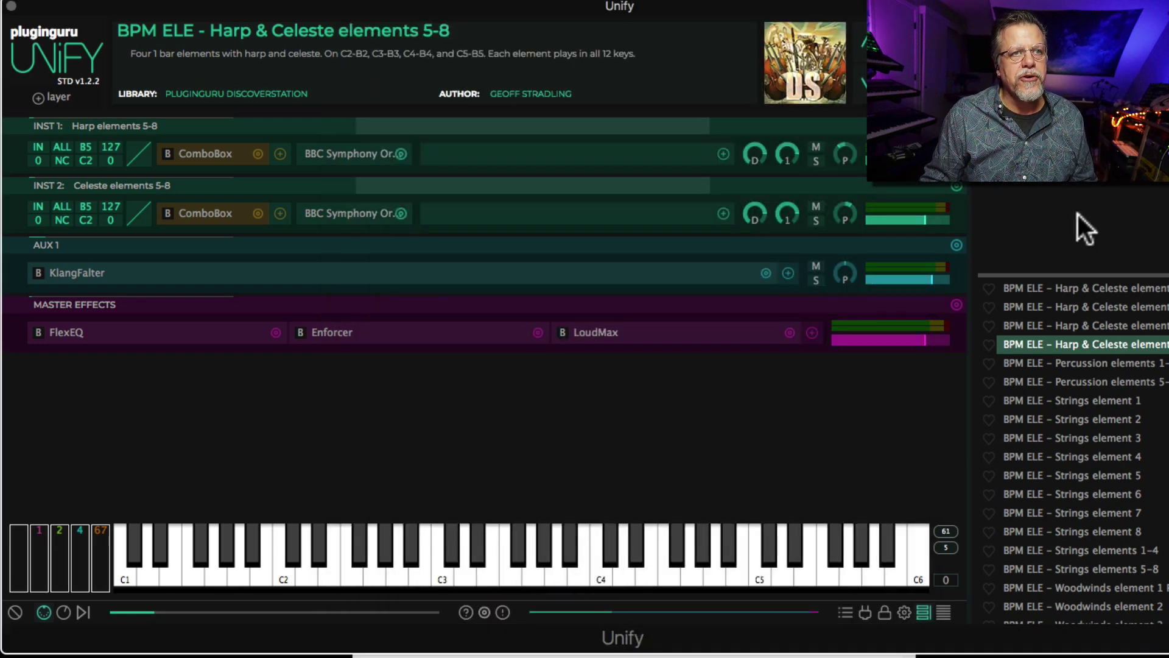
left_click(1080, 363)
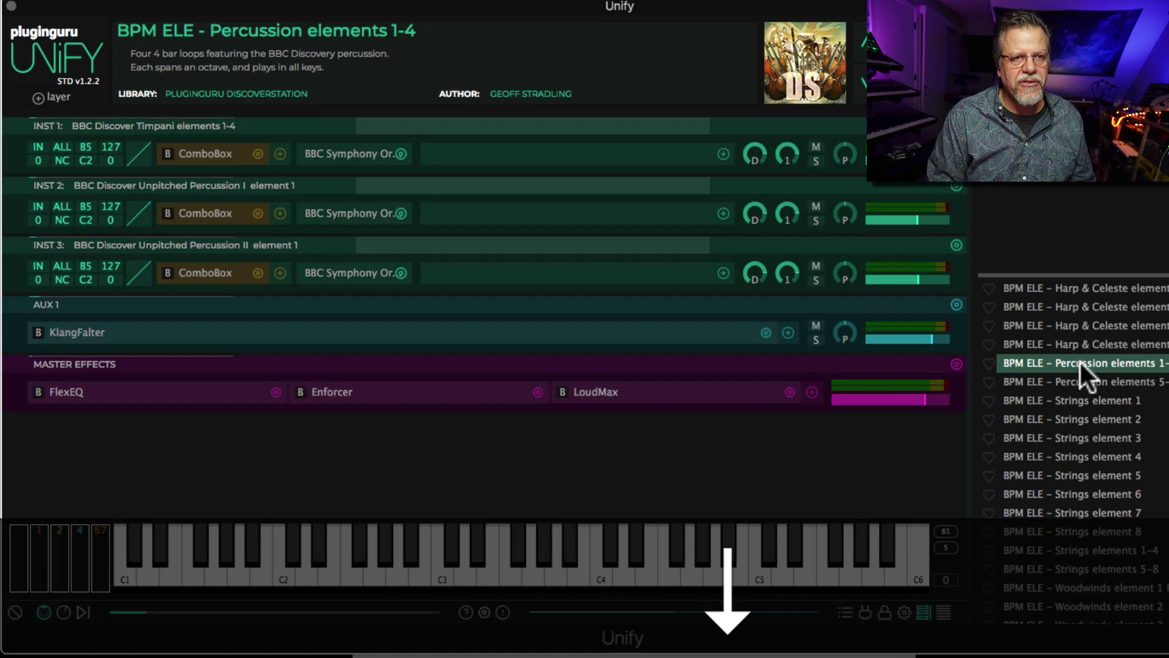
key("Down")
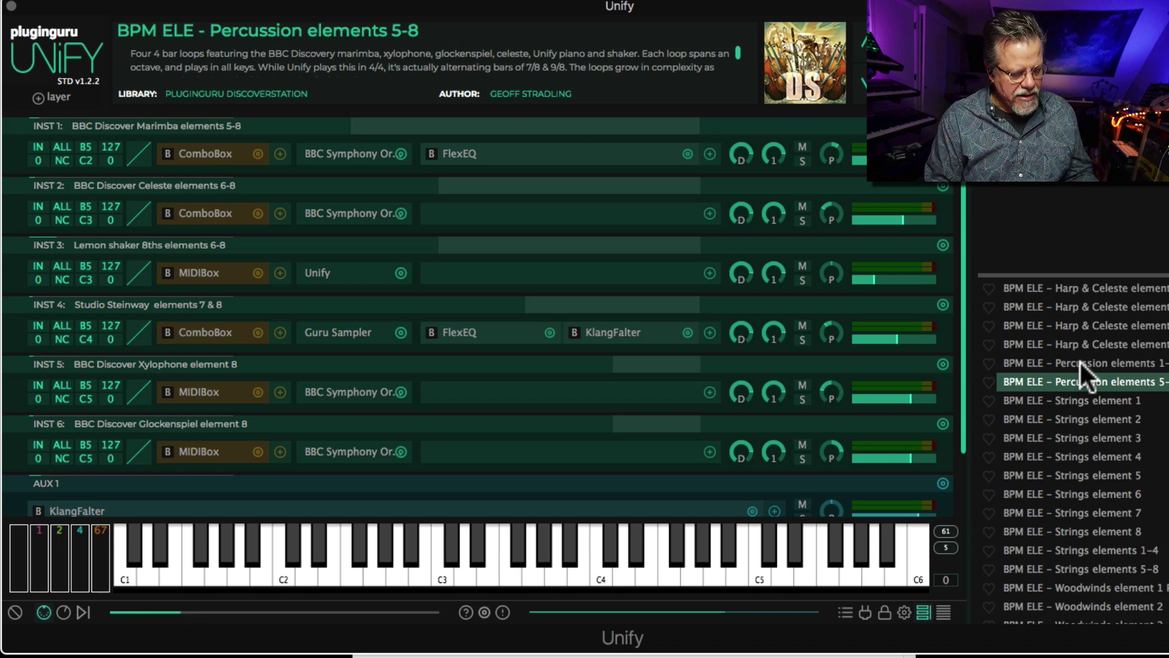
key("f")
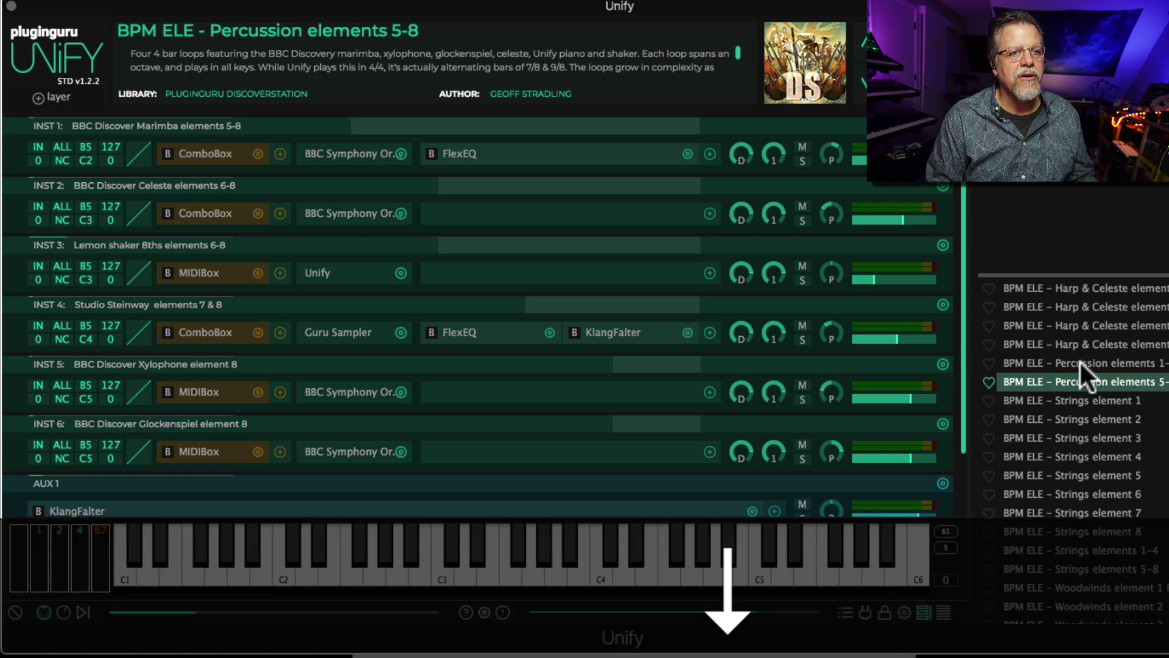
key("Down")
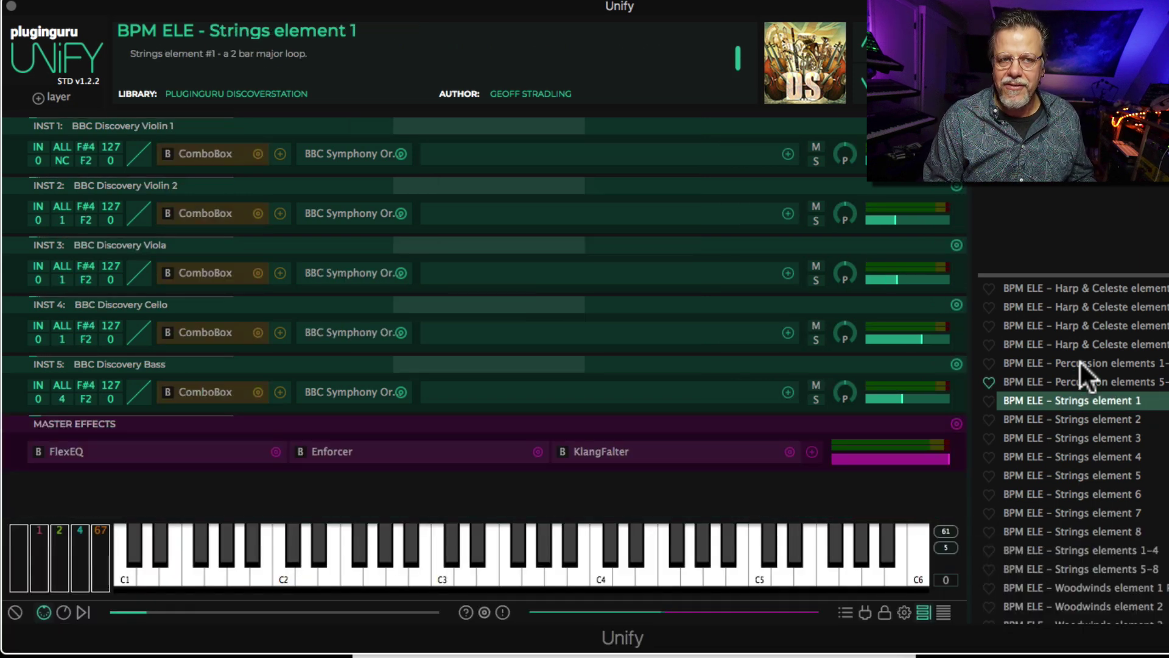
key("f")
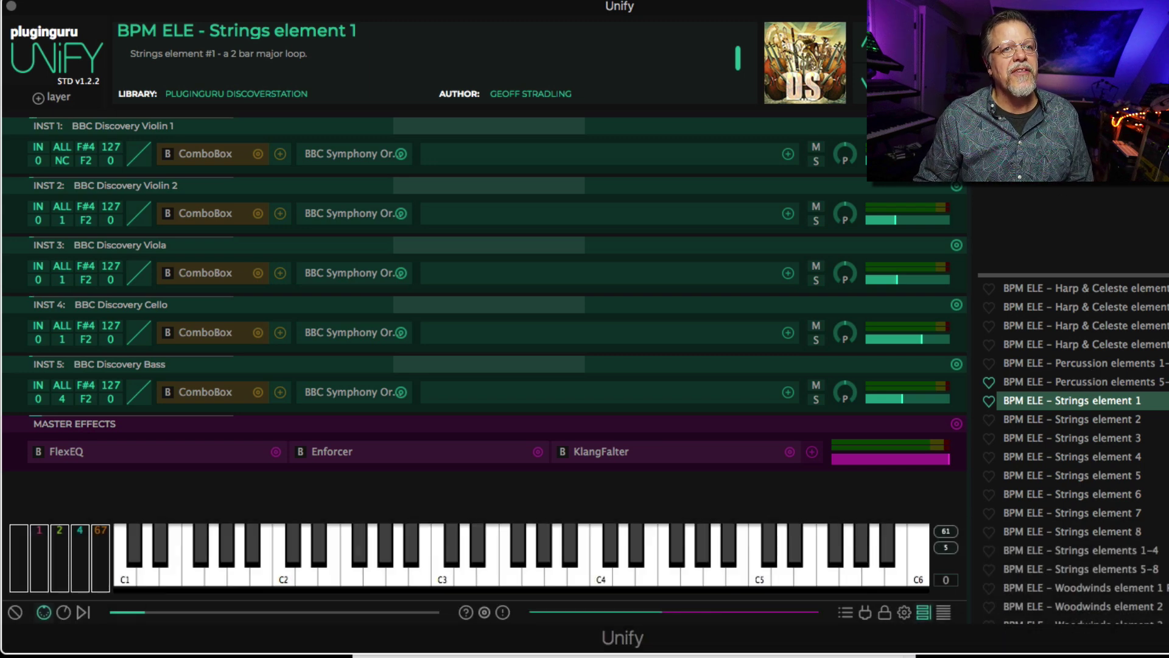
- Filter the patch list to favorites only, then show all patches again
left_click(990, 170)
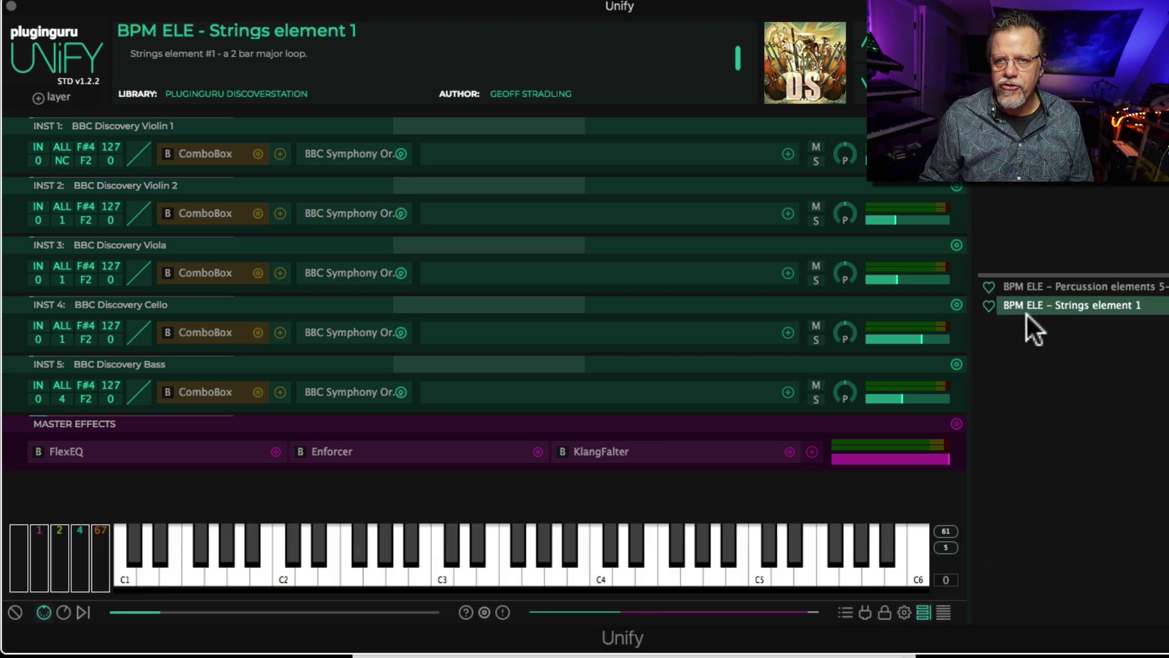
left_click(989, 170)
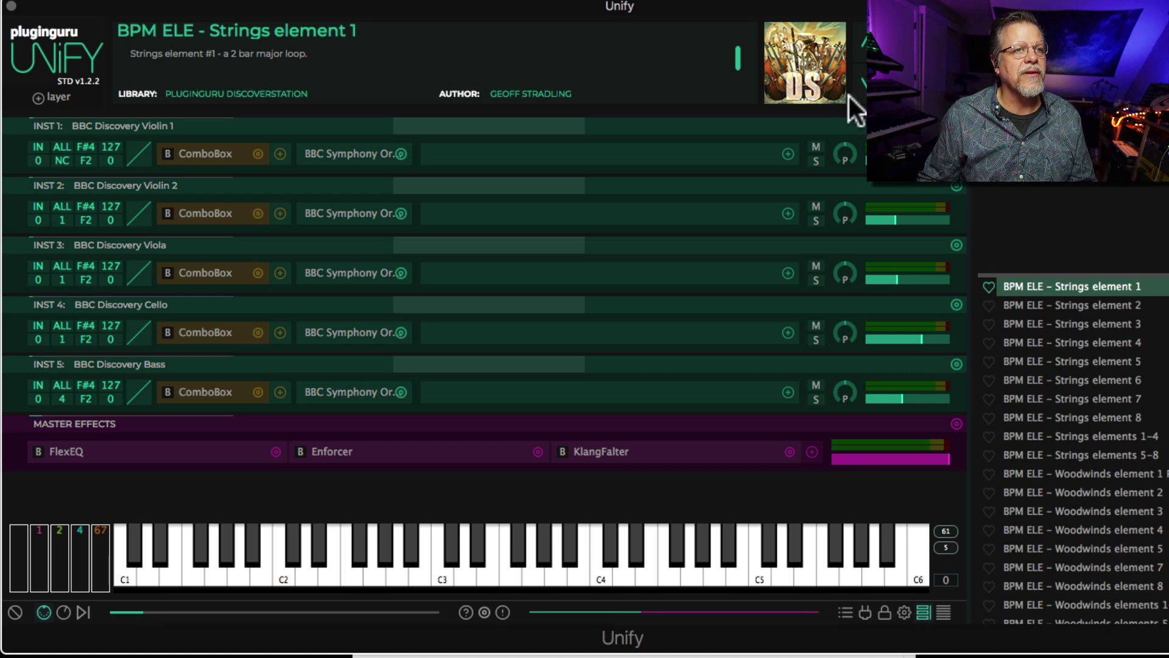
- Consult the Macro Knobs notes, show the macro knobs in Unify and look through banks 1 to 4, returning to bank 1
key("super+Tab")
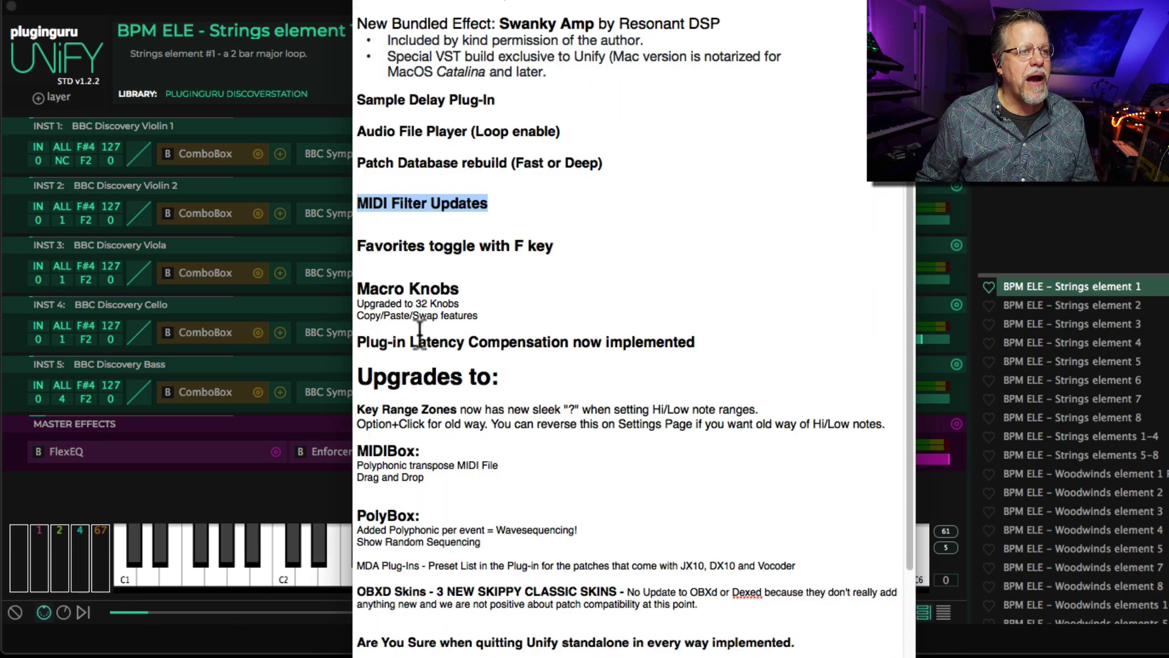
left_click(58, 619)
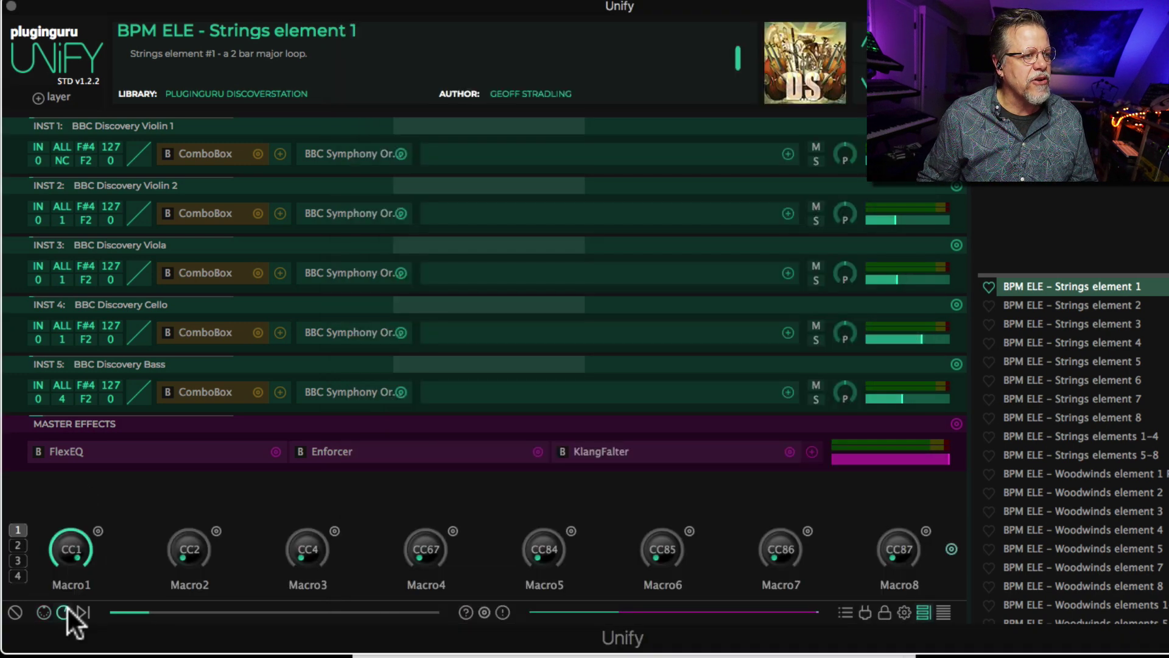
left_click(17, 575)
left_click(18, 530)
left_click(18, 545)
left_click(17, 560)
left_click(17, 575)
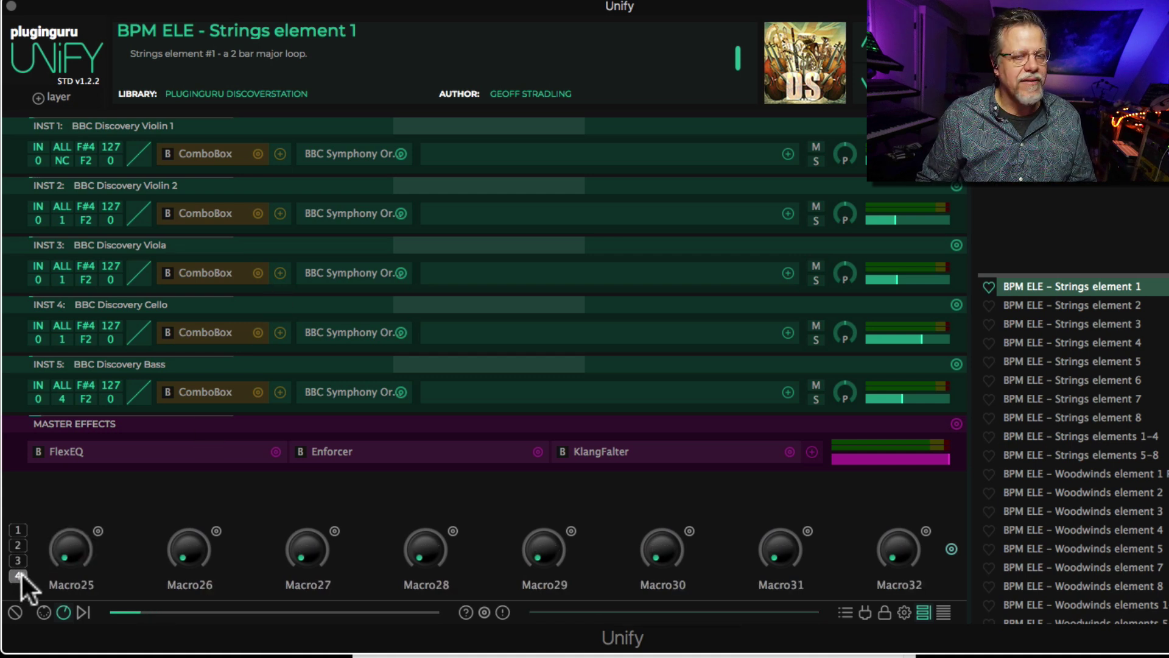
left_click(18, 530)
left_click(462, 5)
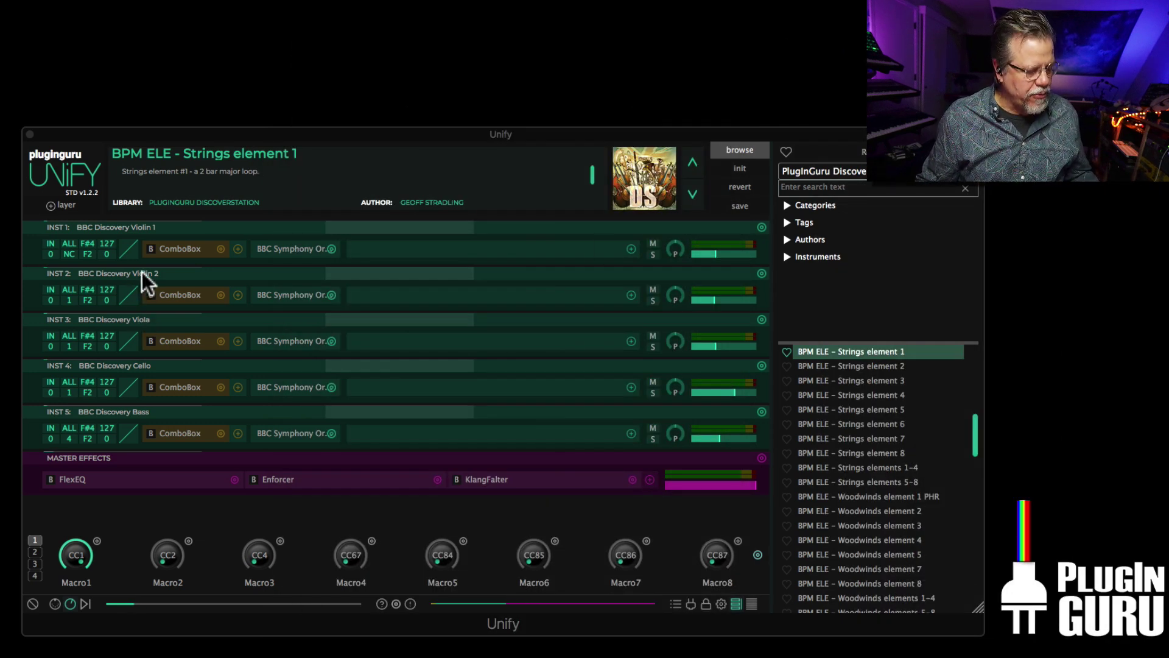
- Set the key ranges to G1–C4 for Violin 1, C3–C3 for Violin 2, Viola and Cello, and D3–D3 for Bass
left_click(90, 245, "alt")
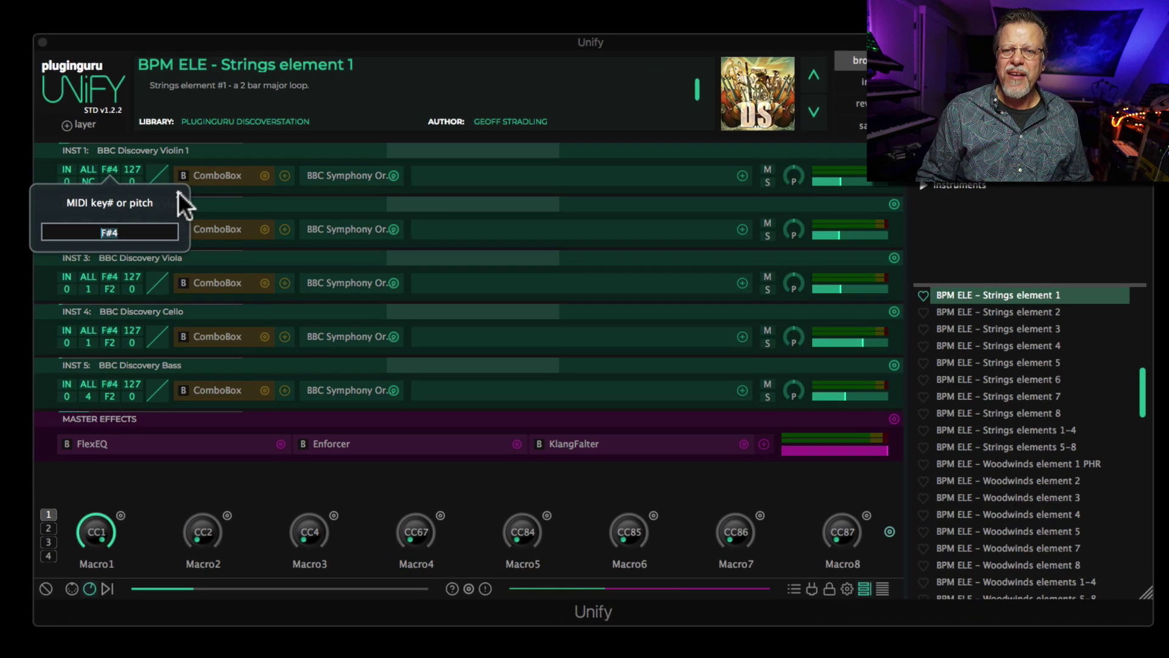
left_click(179, 193)
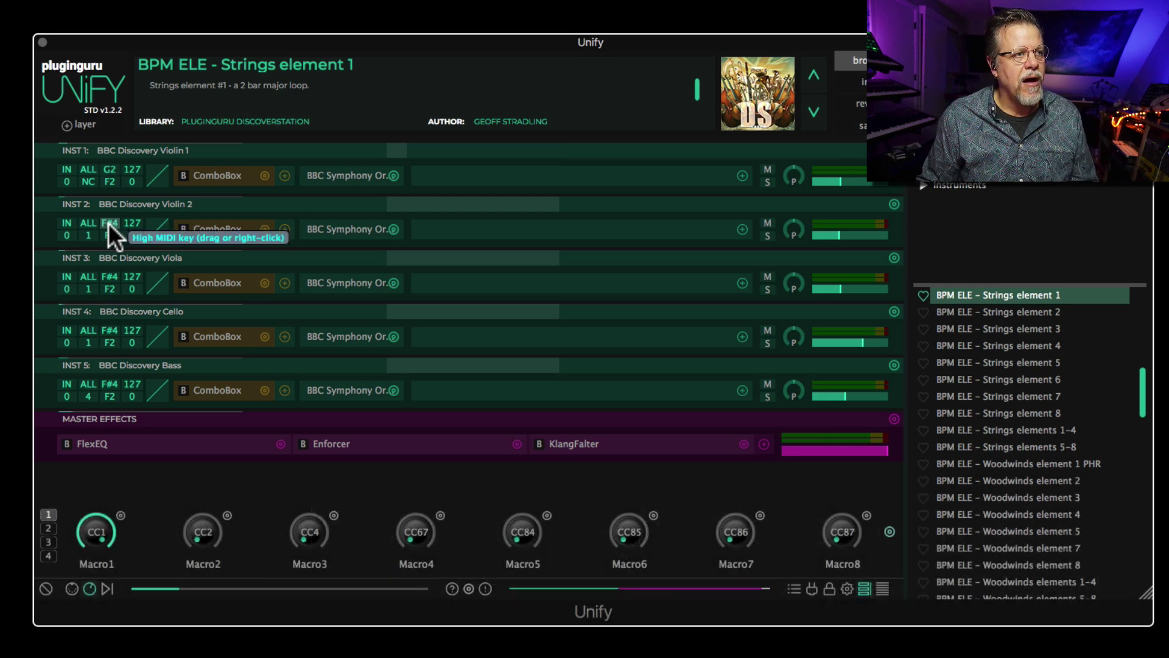
right_click(110, 169)
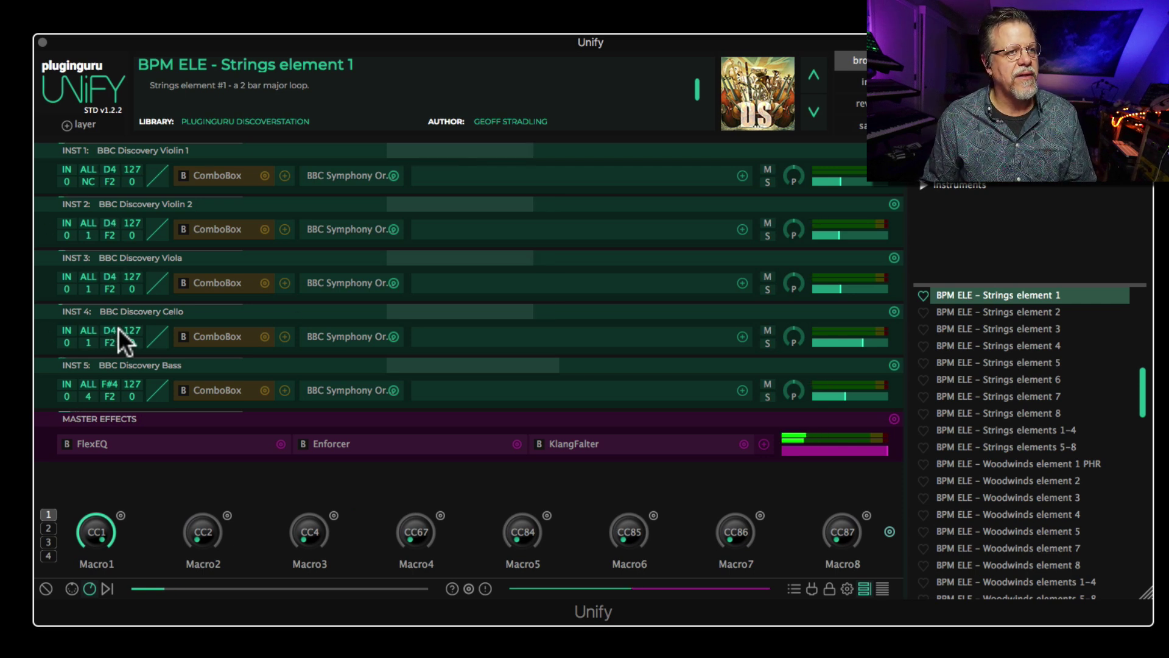
right_click(108, 183)
right_click(110, 223)
right_click(109, 235)
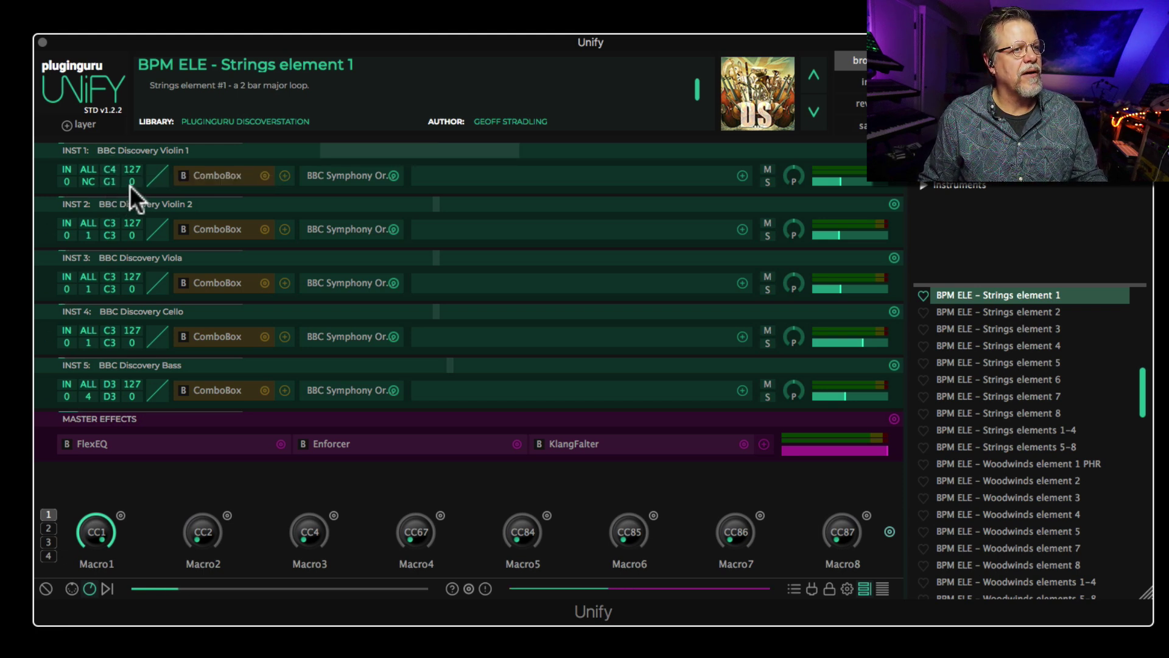
- Extend the Violin 1 key zone to D#1–F5, then shift the whole zone down to A0–A#4
left_click_drag(512, 148, 627, 166)
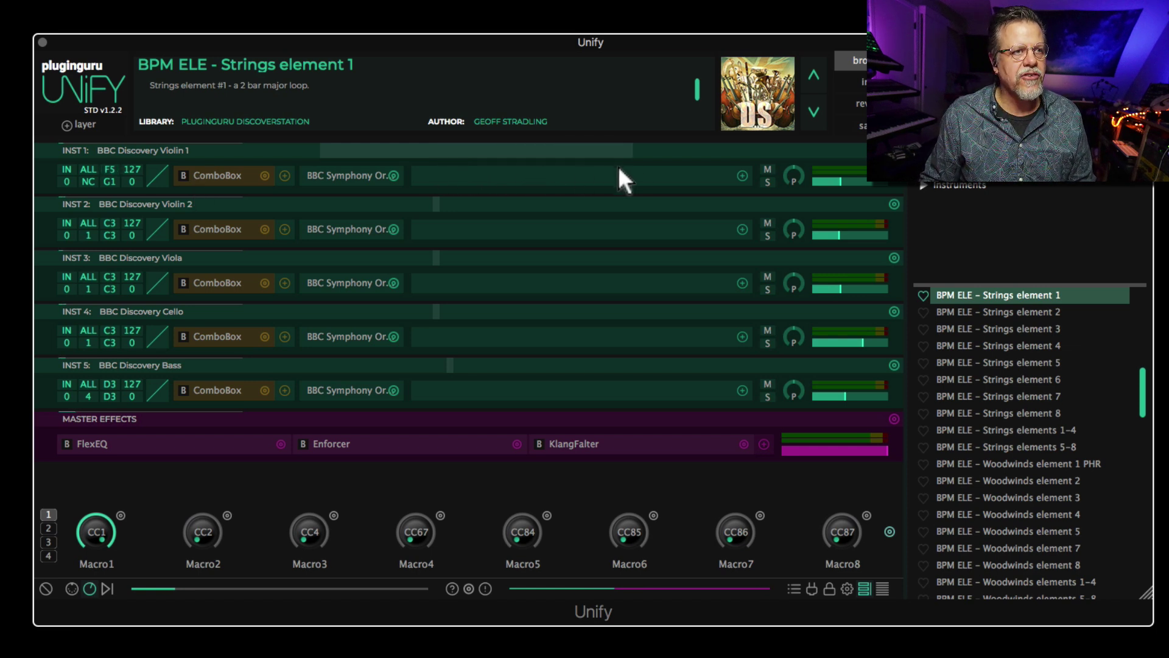
left_click_drag(338, 149, 285, 160)
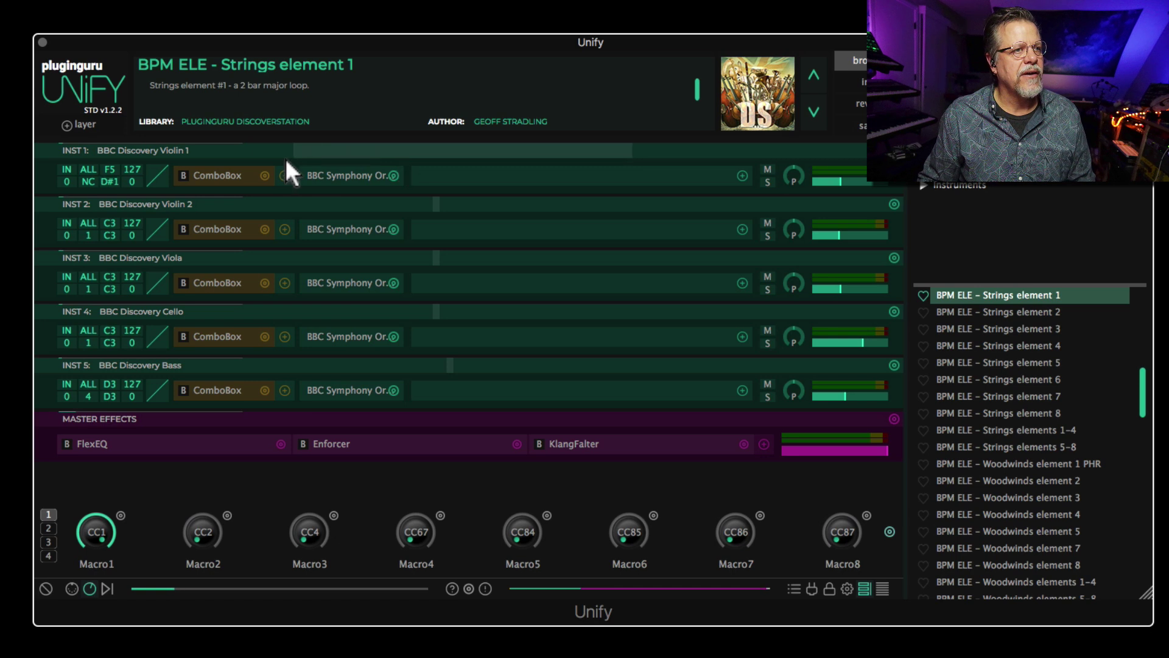
left_click_drag(463, 149, 411, 148)
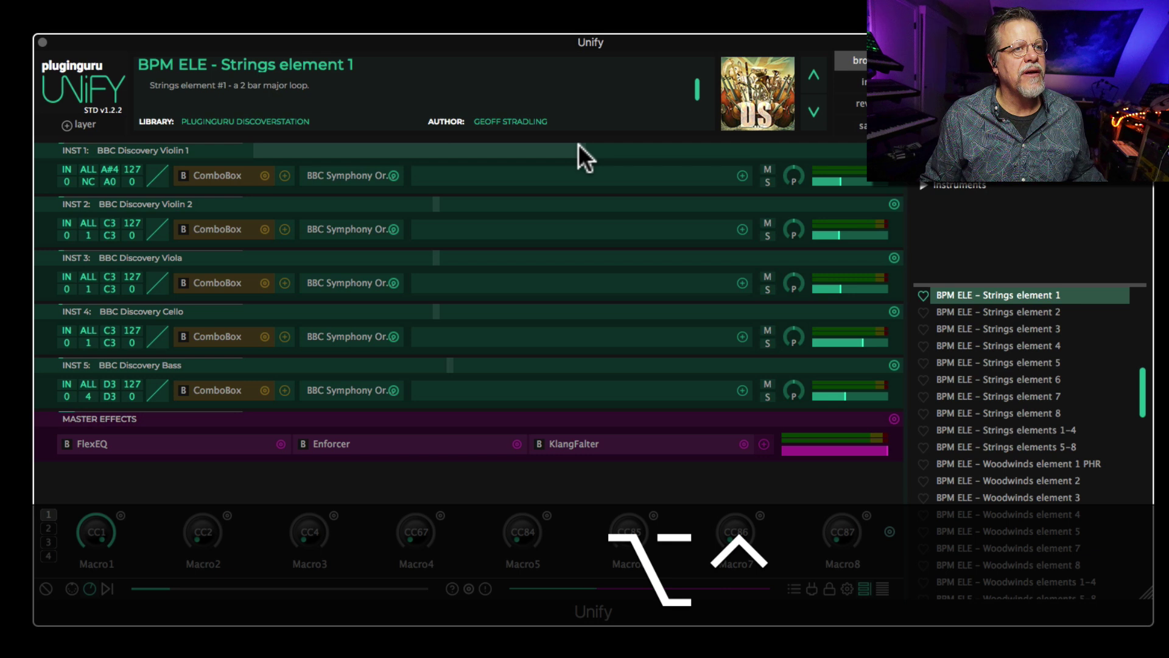
- Add curved fades to both ends of the Violin 1 key zone and shift the zone to F1–F#5
left_click_drag(579, 145, 488, 150)
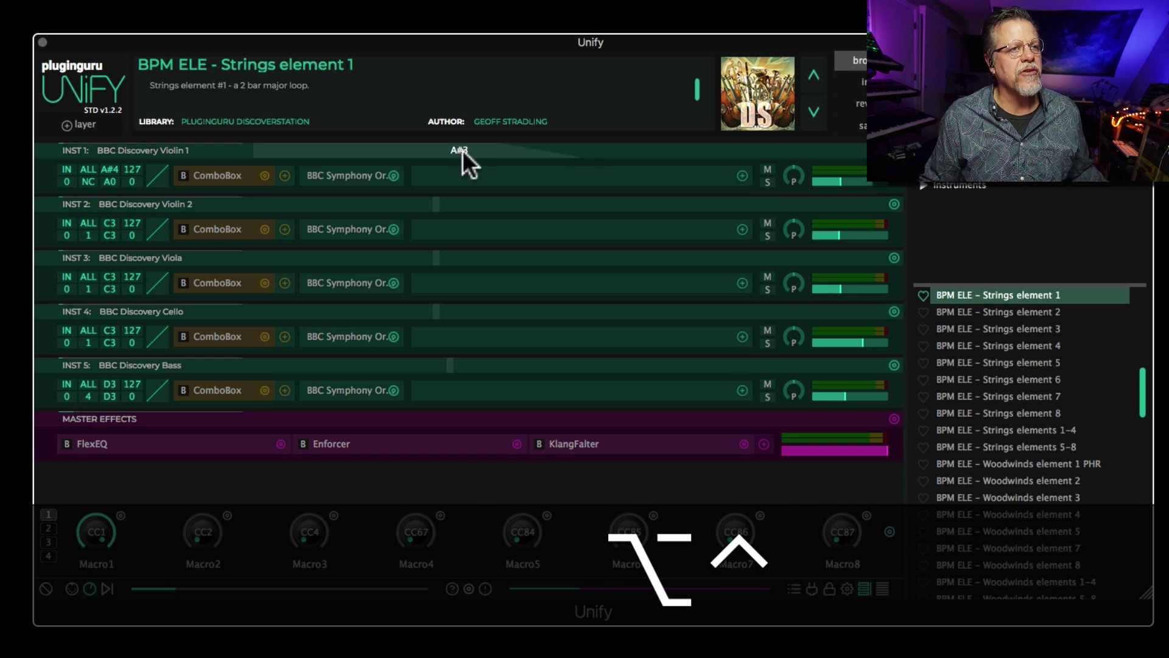
left_click_drag(254, 144, 365, 152)
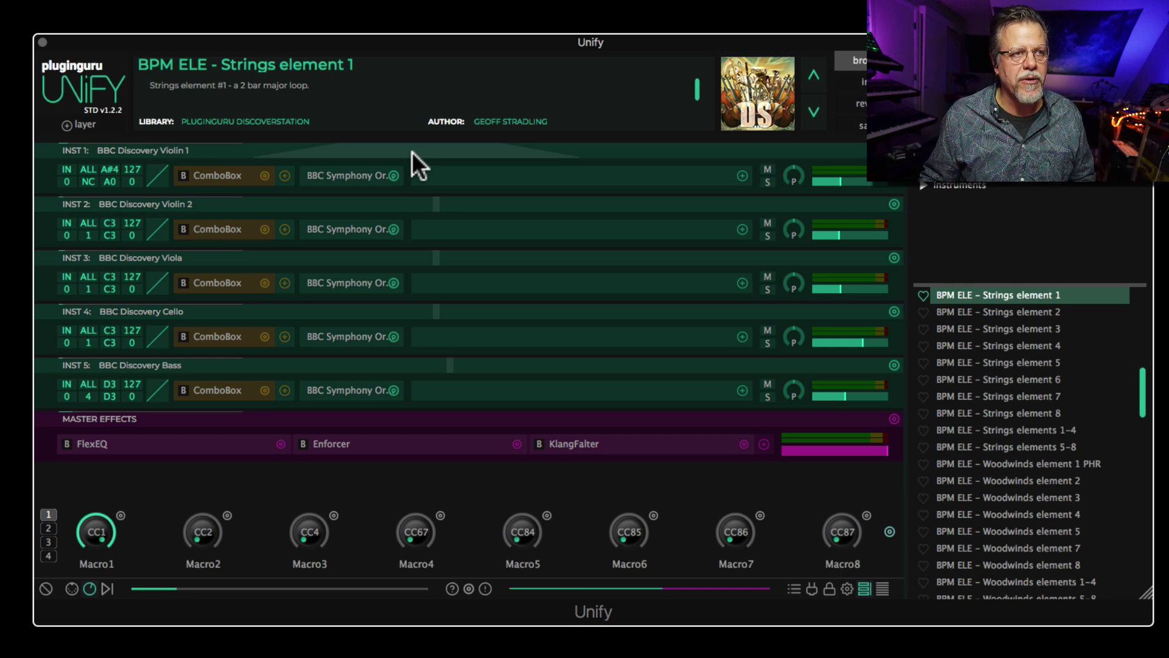
left_click_drag(411, 151, 451, 140)
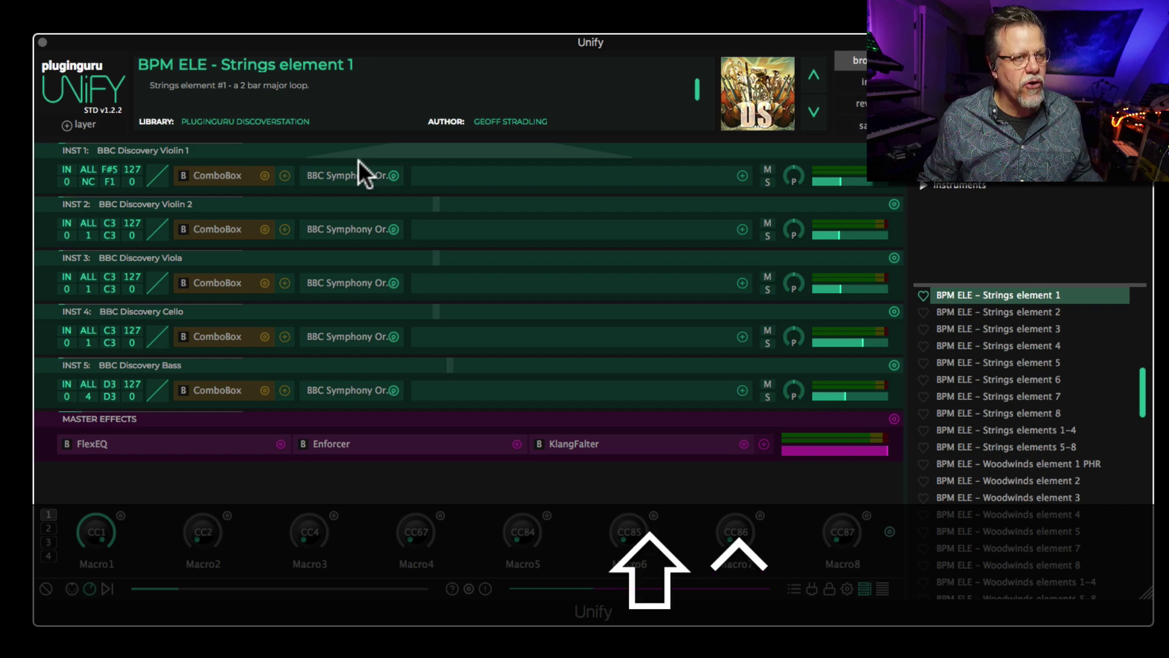
left_click_drag(361, 155, 388, 324)
left_click_drag(319, 393, 299, 279)
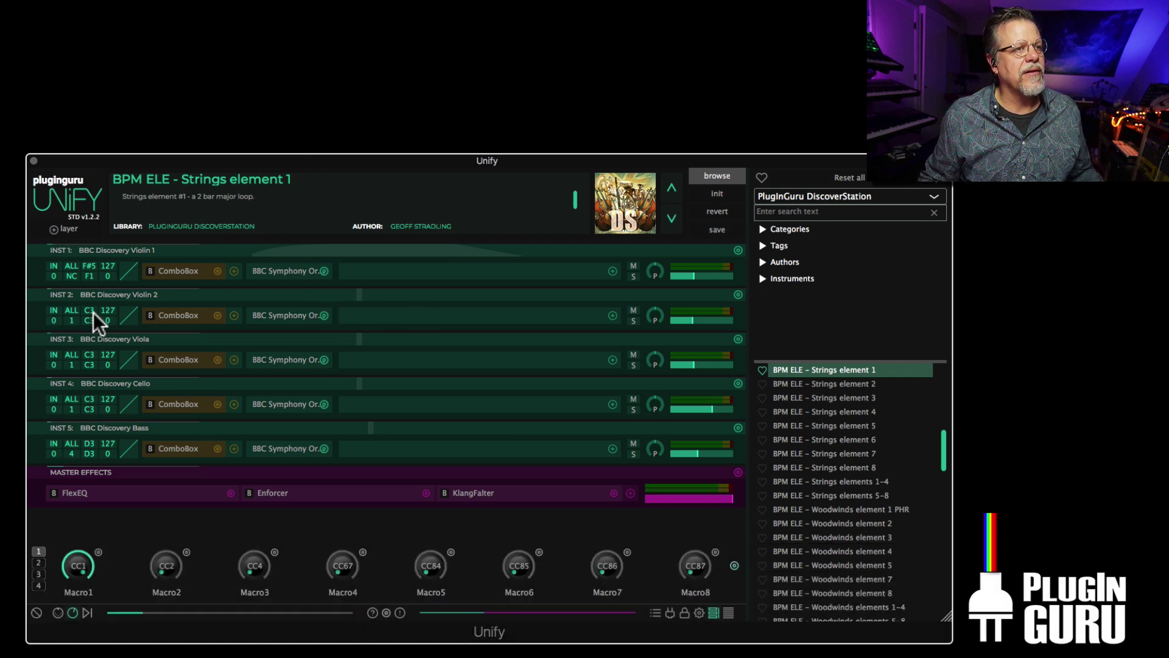
- Set the Violin 2 key zone to D#2–G5 with a curved fade at its upper end
left_click_drag(89, 321, 112, 366)
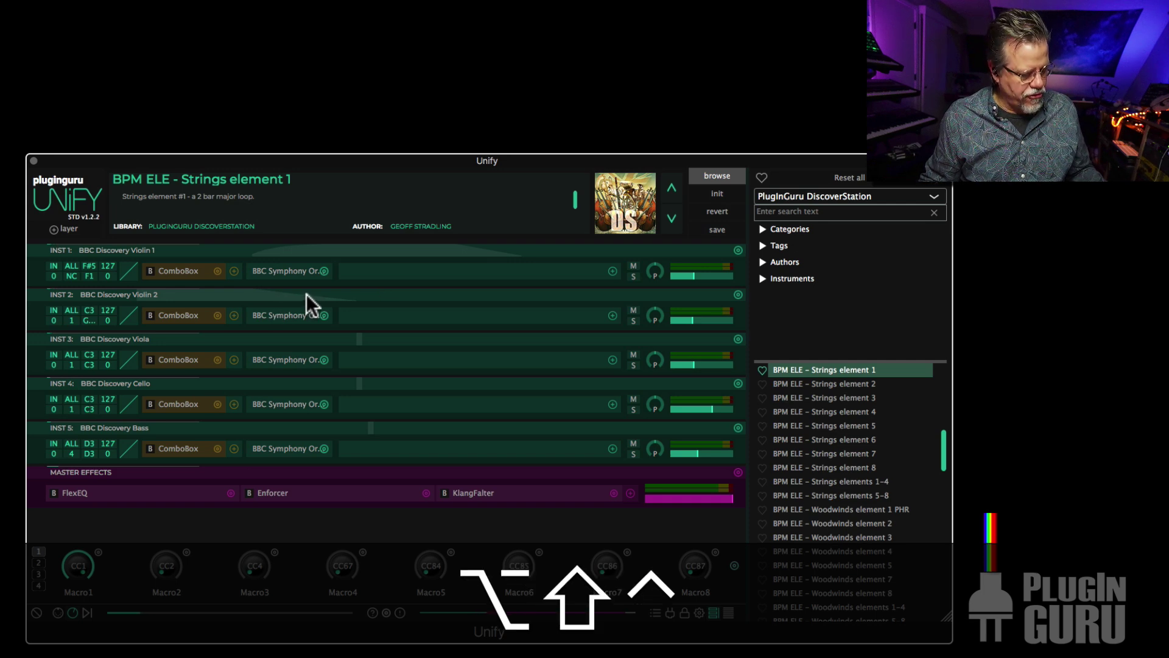
left_click_drag(260, 295, 397, 297)
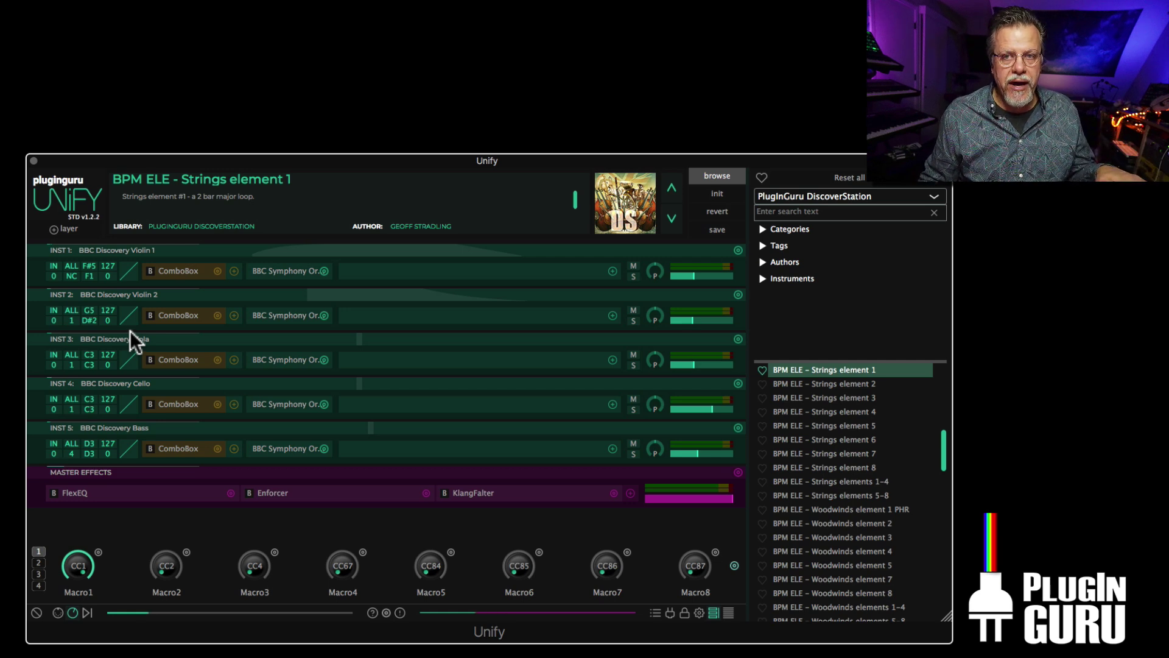
- Set the high key limits of the Violin 1, Violin 2 and Viola layers to G3
key("alt")
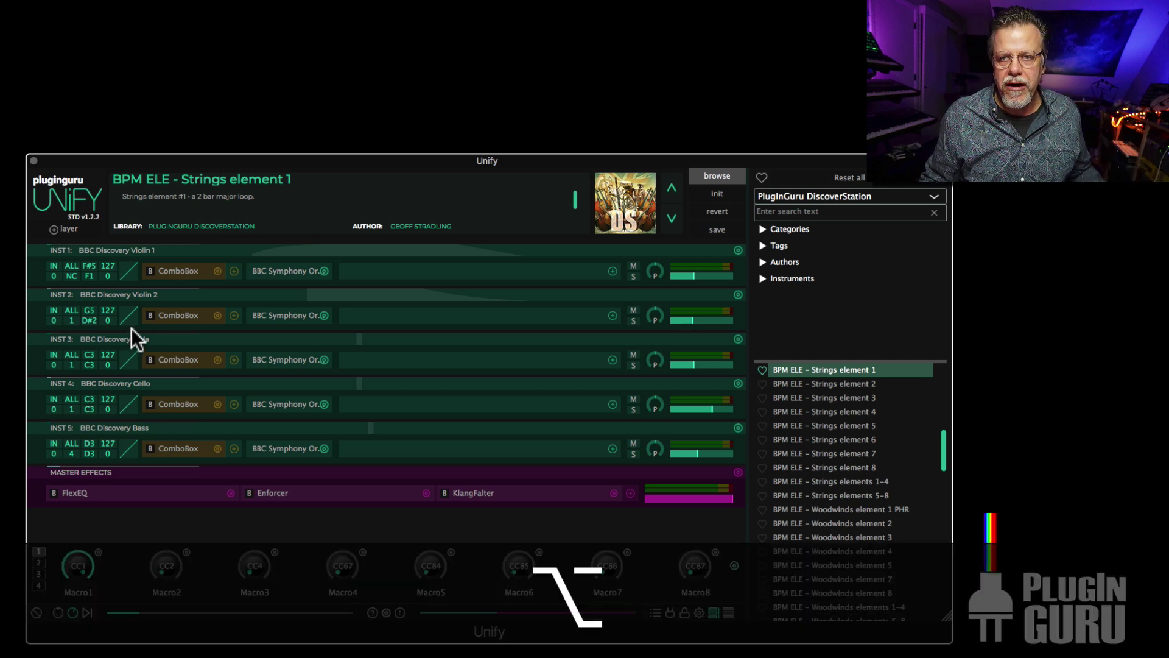
left_click(89, 308, "alt")
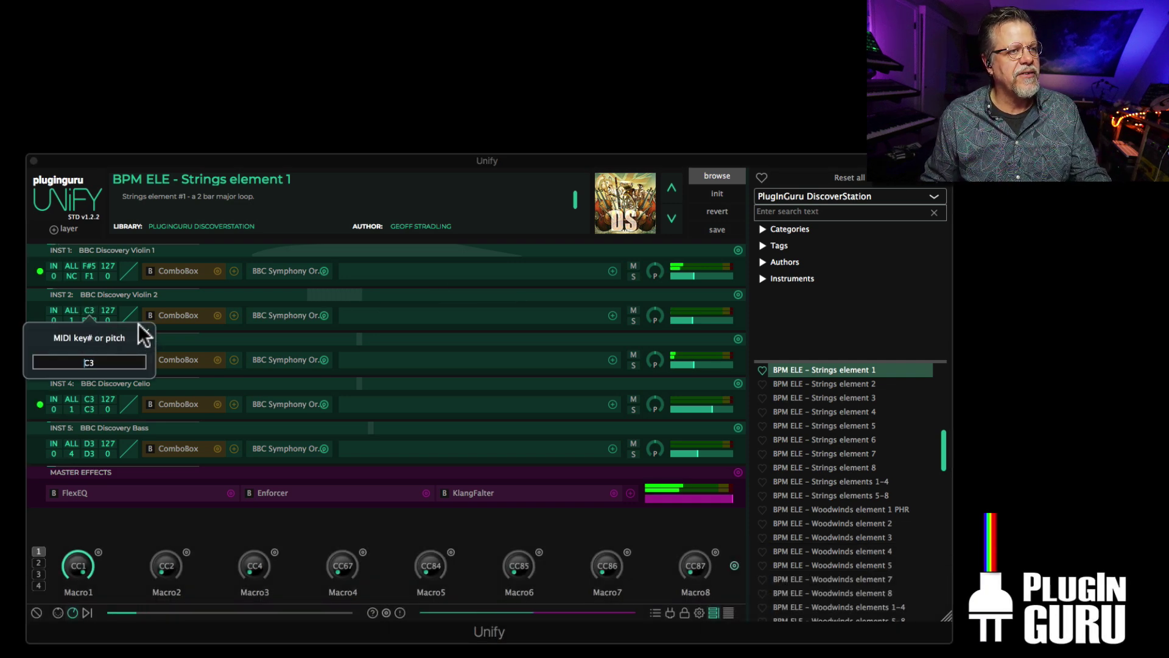
left_click(146, 331)
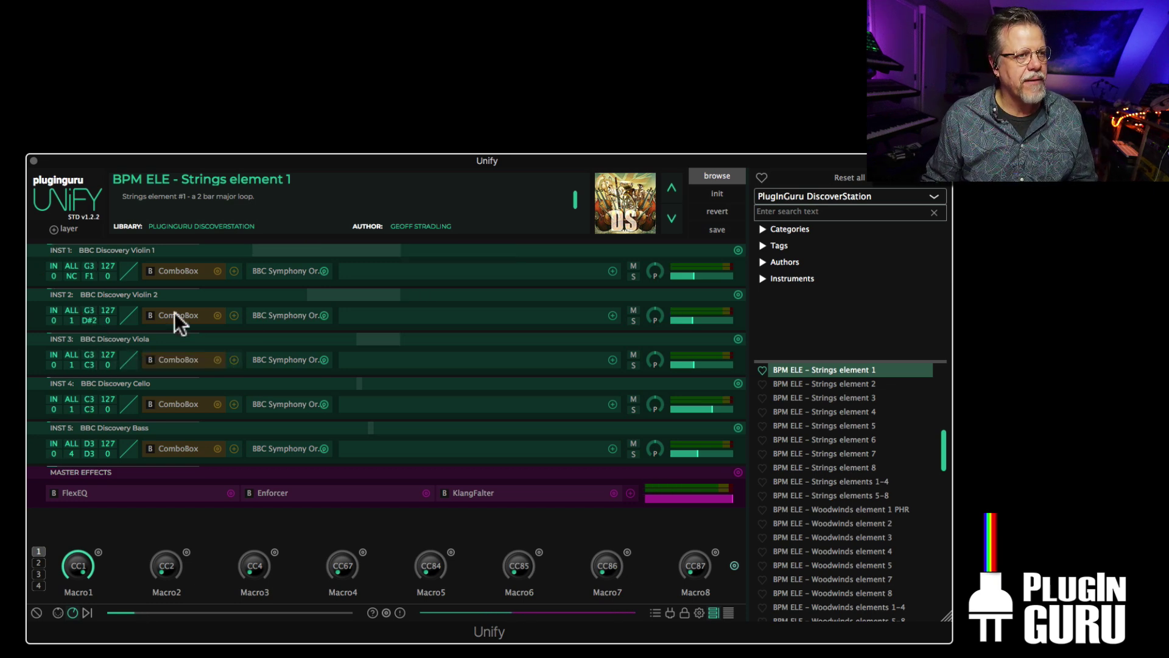
- Check the MIDIBox entry in Unify 1.2 Upgrades.rtf, and search the Unify Standard Library in Unify for 1.2
left_click_drag(1168, 115, 359, 25)
left_click(405, 28)
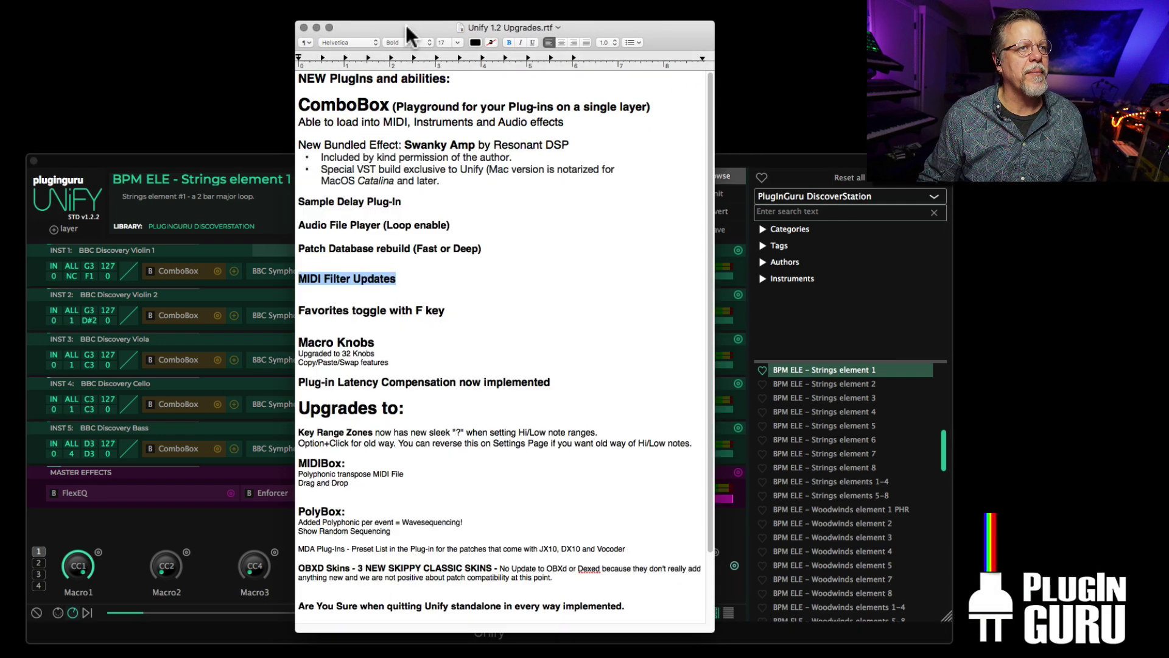
scroll(524, 390, "down", 3)
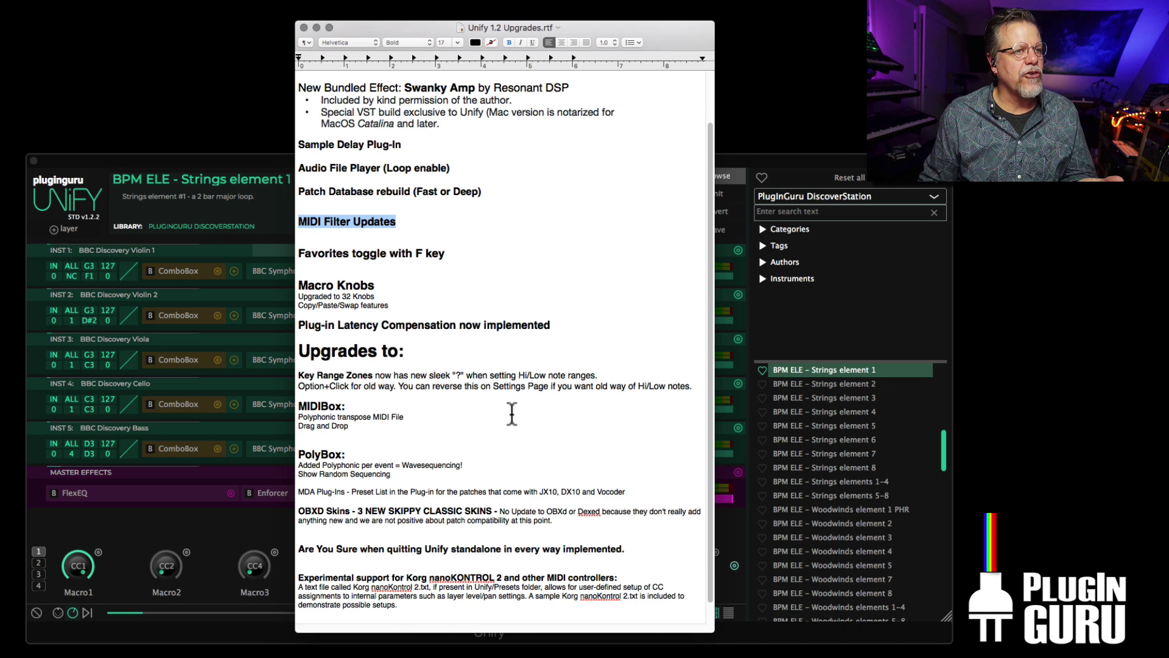
scroll(511, 415, "down", 1)
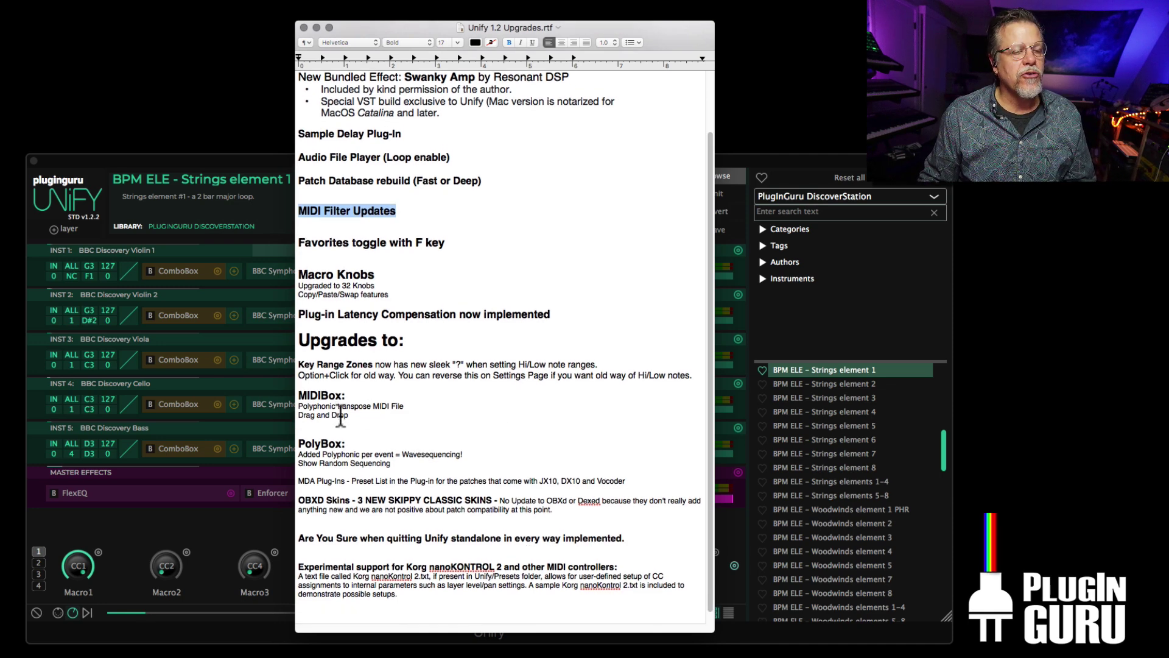
key("super+Tab")
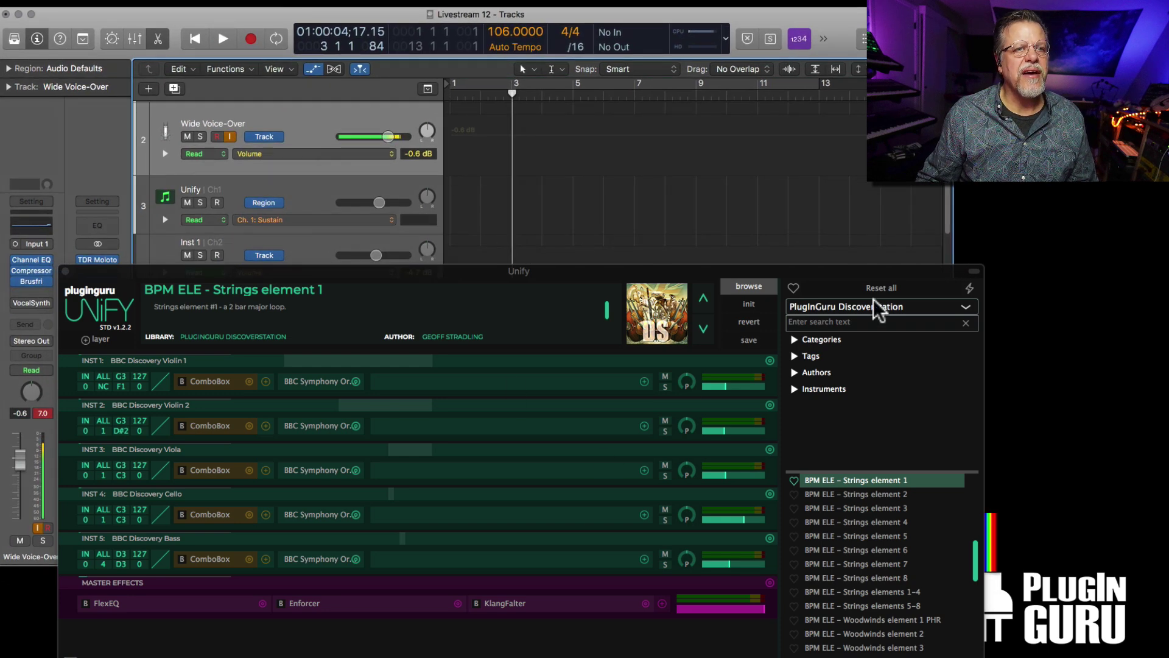
left_click(873, 304)
left_click(827, 353)
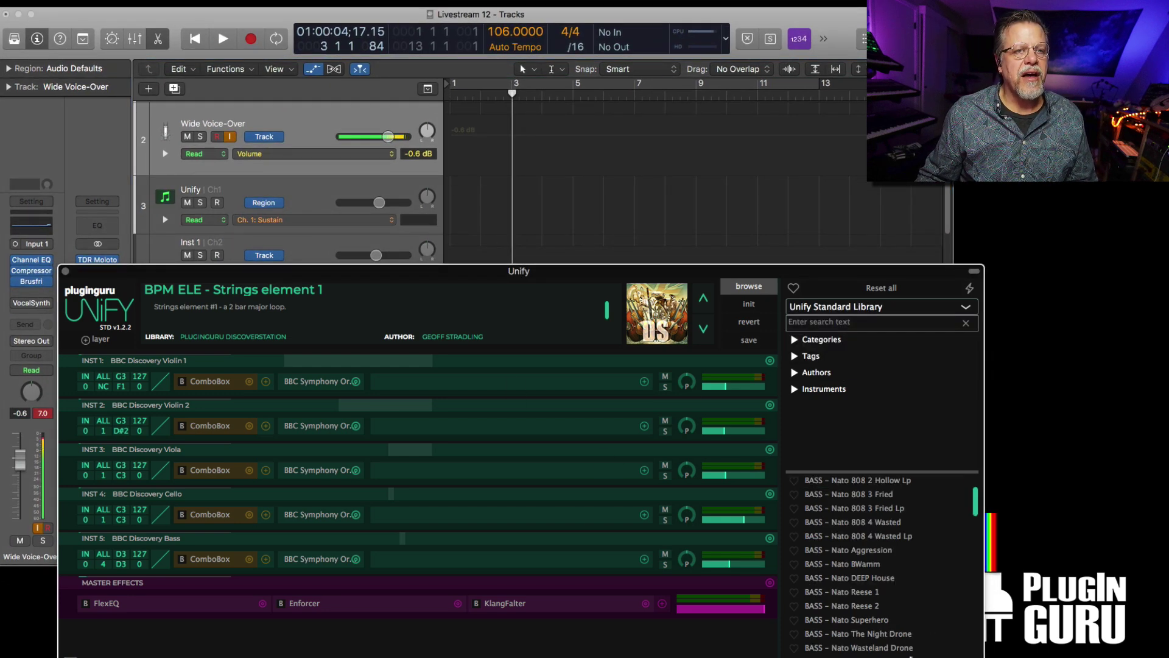
left_click(827, 323)
type("1.2")
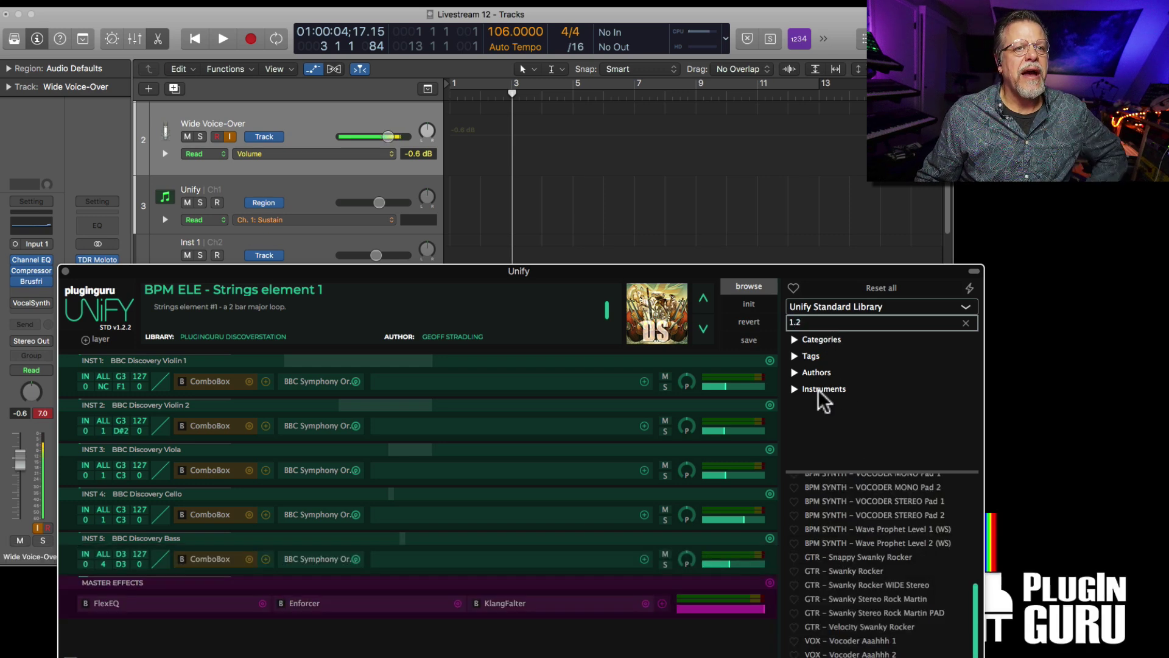
- Load BPM SYNTH - VOCODER STEREO Pad 2 on the Unify track and unmute its Live the Life Groove layer
scroll(867, 565, "up", 2)
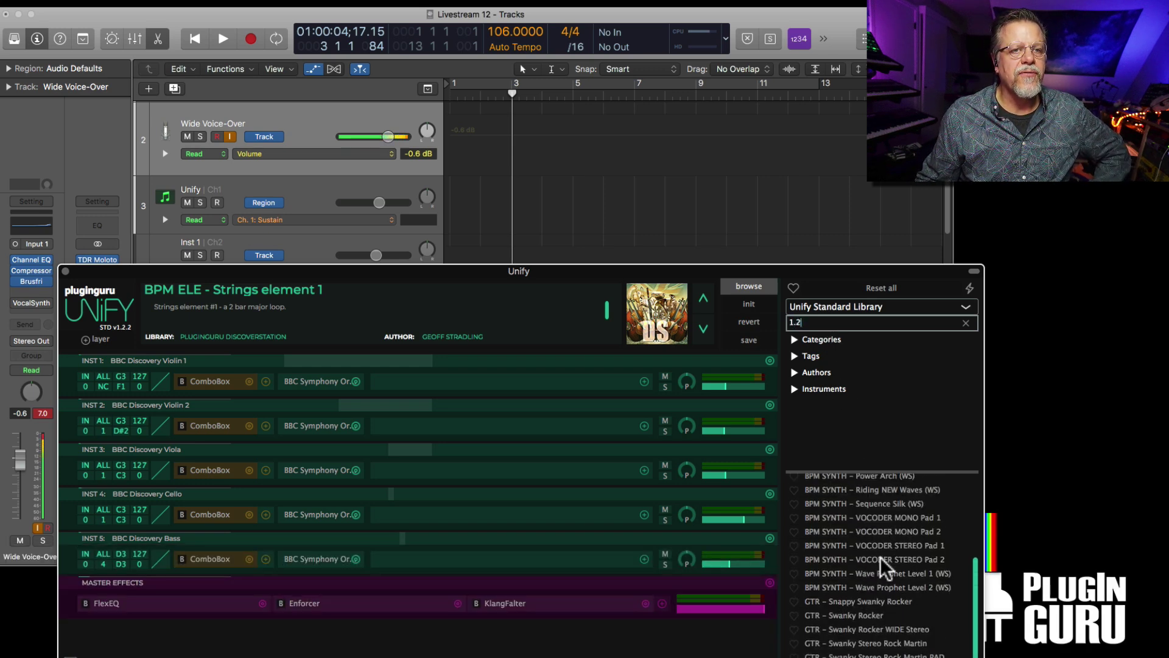
left_click(875, 559)
left_click(332, 213)
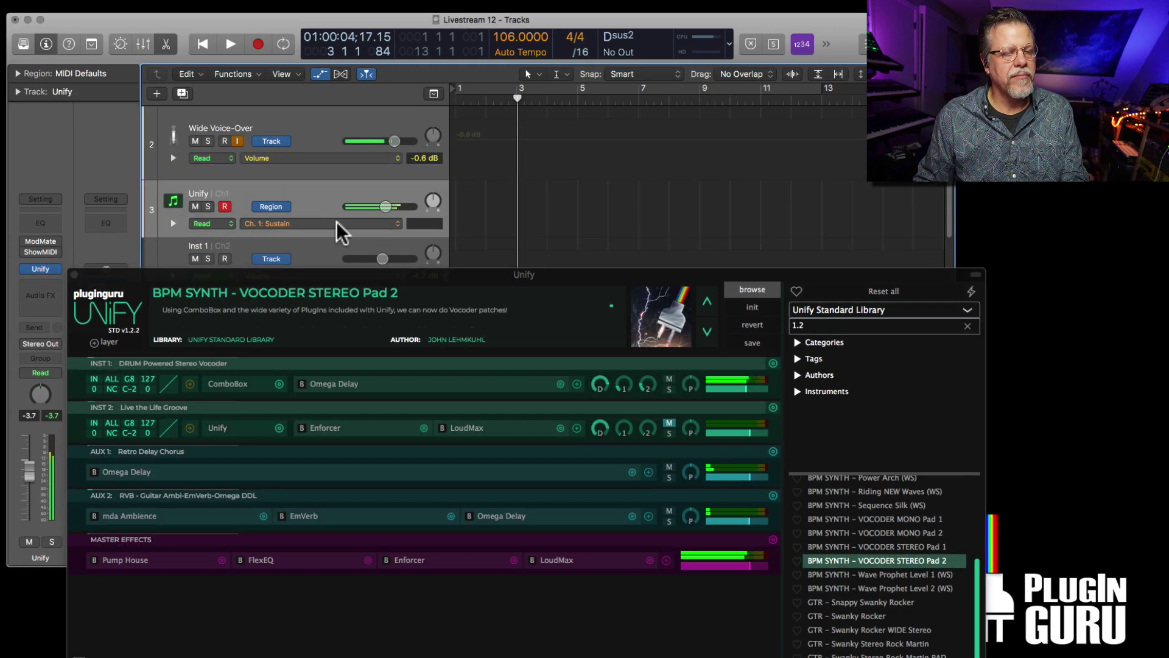
left_click(670, 426)
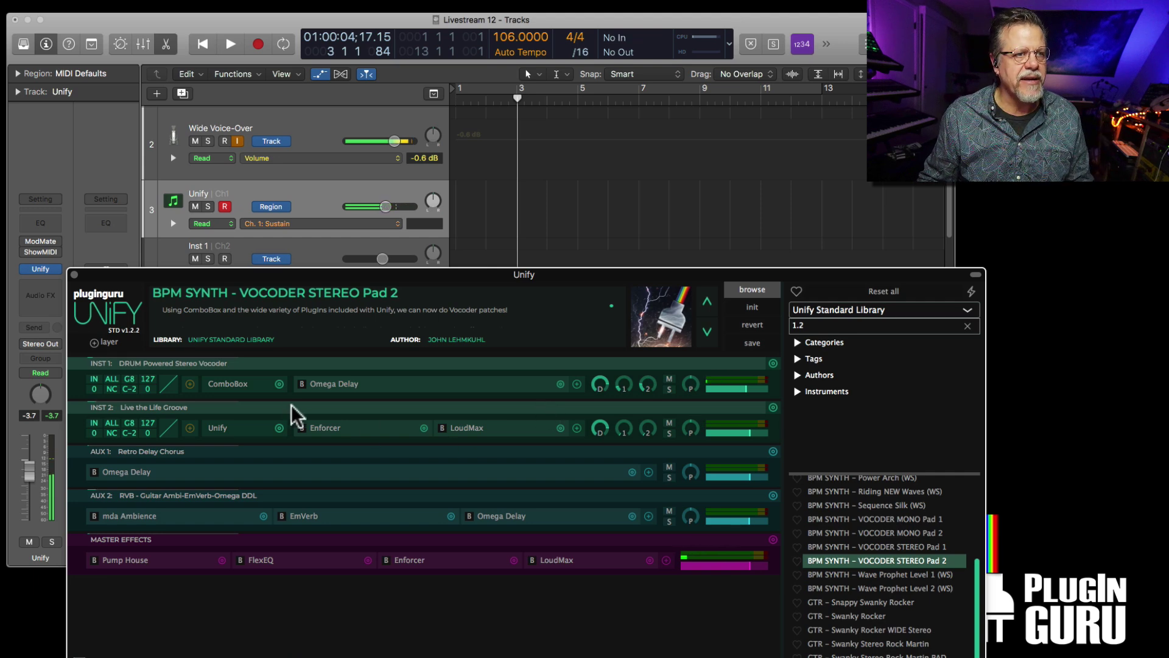
- Export the 10 - Super Pop - FullBack MIDI file from the vocoder layer's MIDIBox1 to the Unify track at 25 fps, starting at about bar 2
left_click(229, 385)
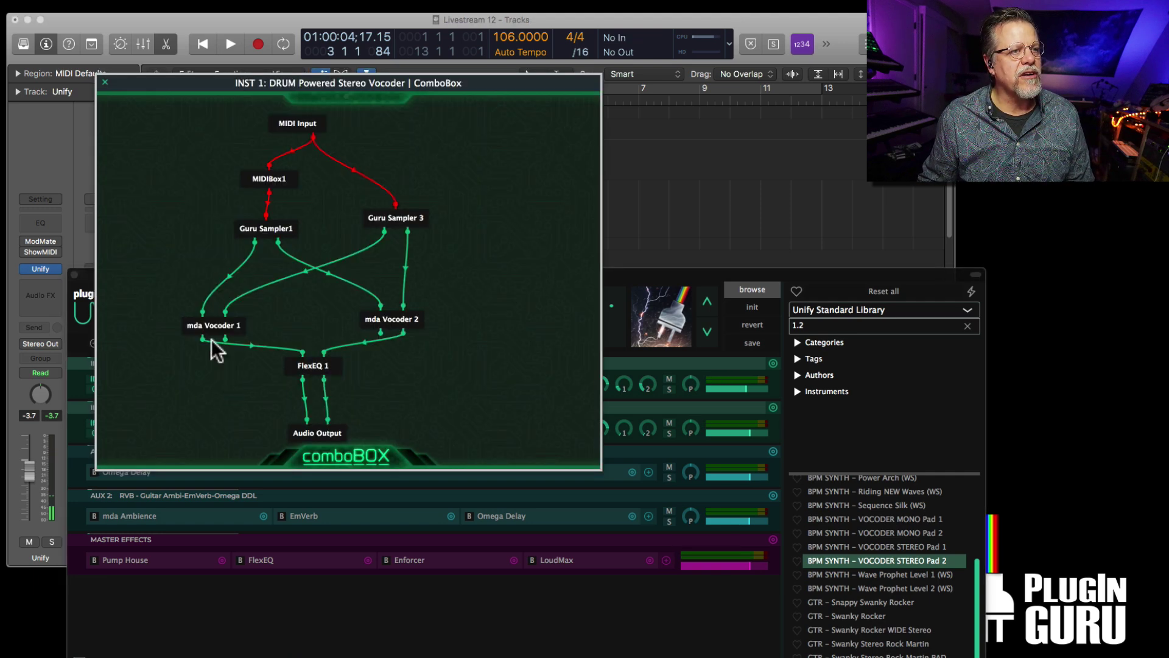
double_click(270, 181)
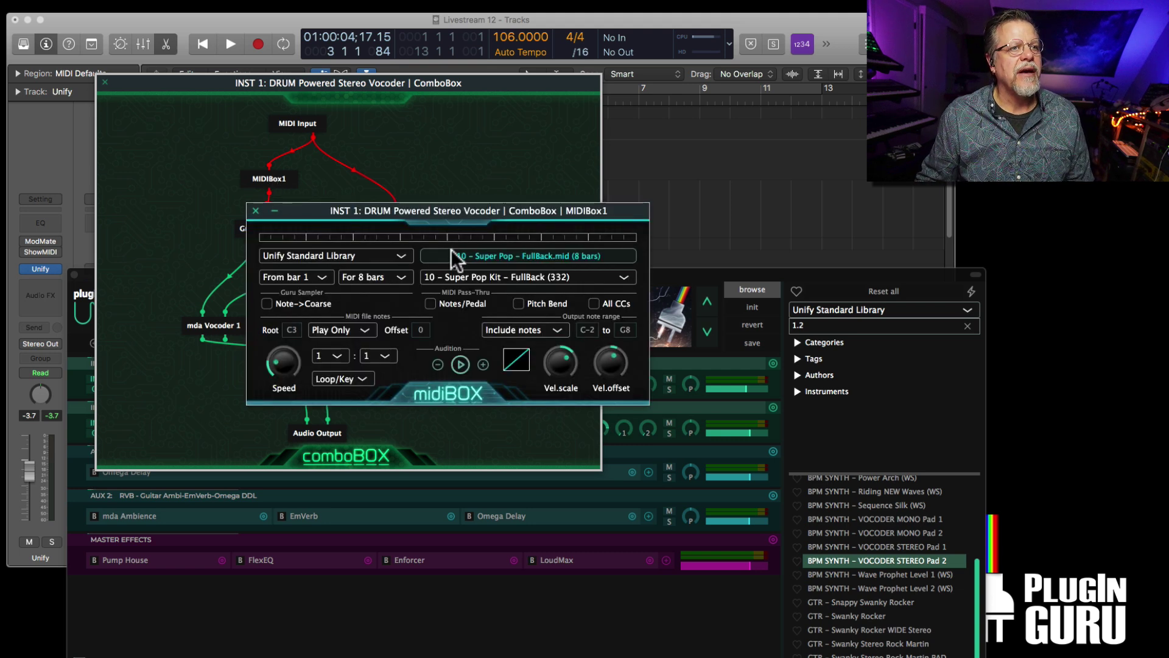
left_click_drag(593, 196, 700, 211)
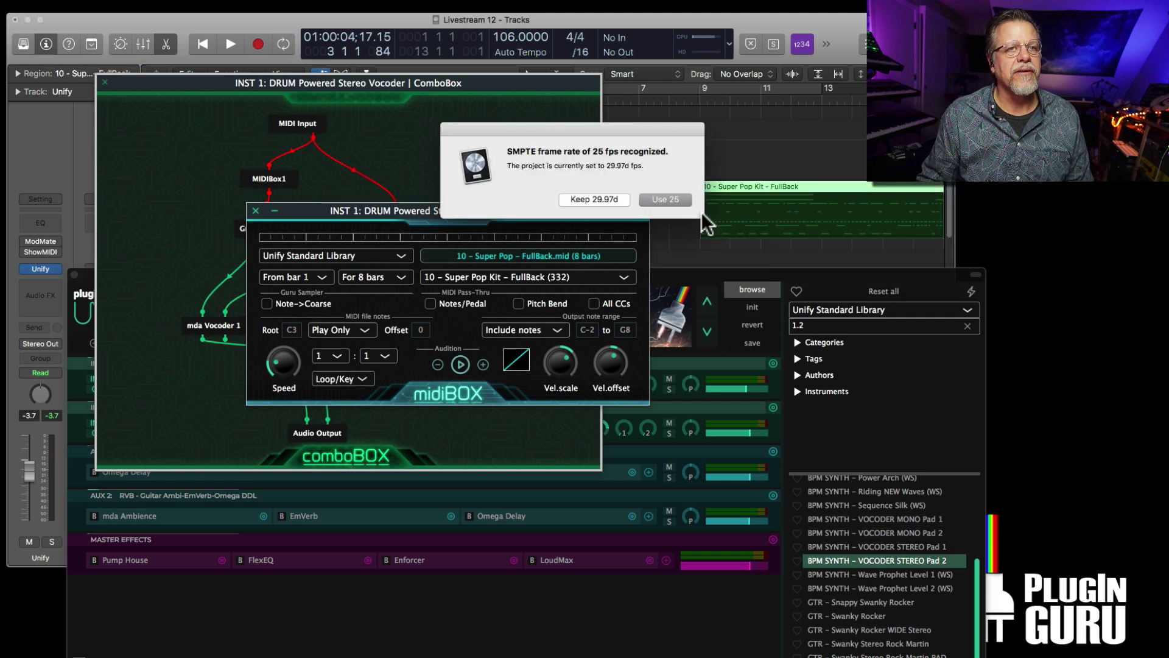
left_click(665, 199)
left_click(256, 210)
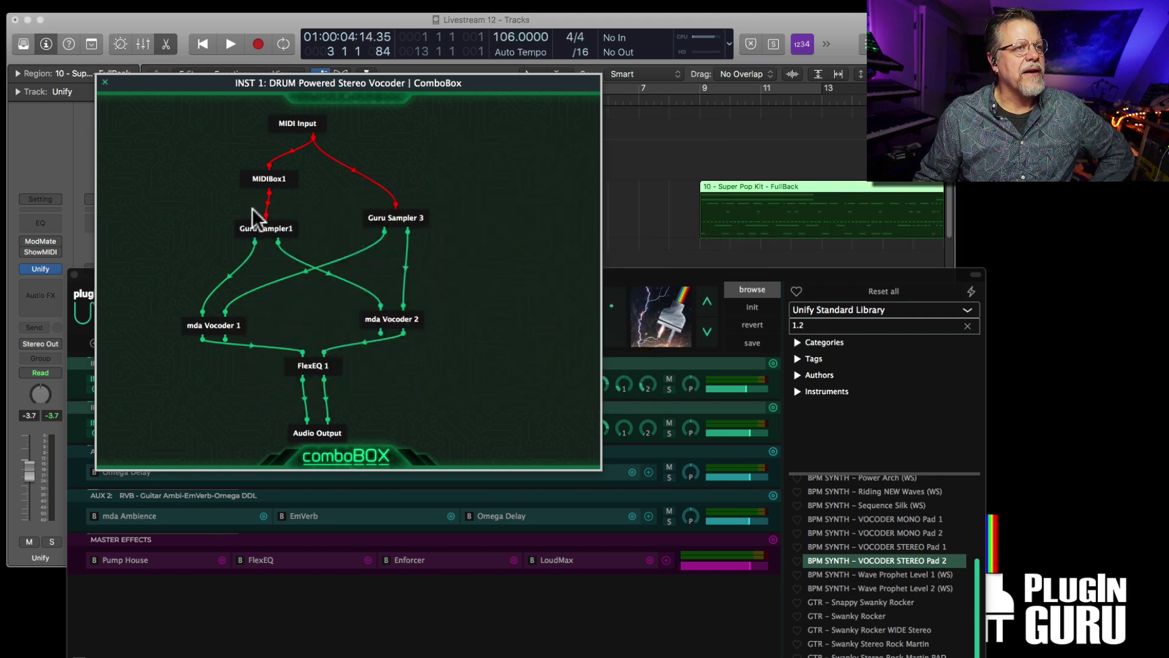
left_click(105, 82)
left_click_drag(758, 198, 554, 200)
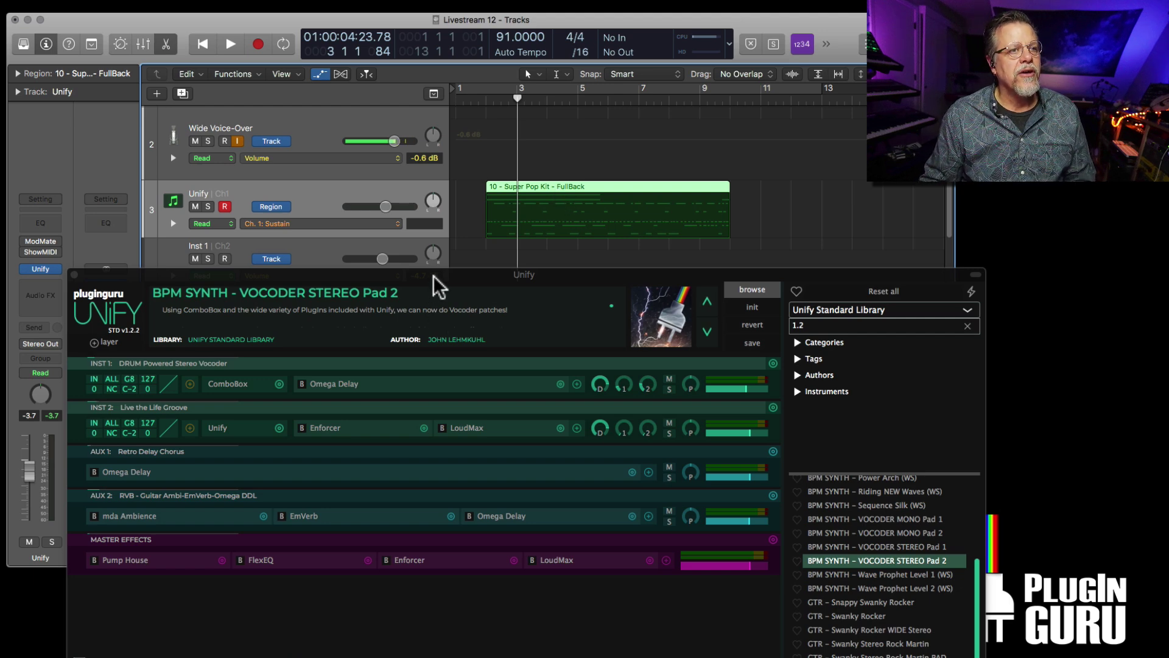
- Consult the PolyBox entry in the upgrade notes, and load BPM SYNTH - Wave Prophet Level 1 (WS) in Unify
key("super+Tab")
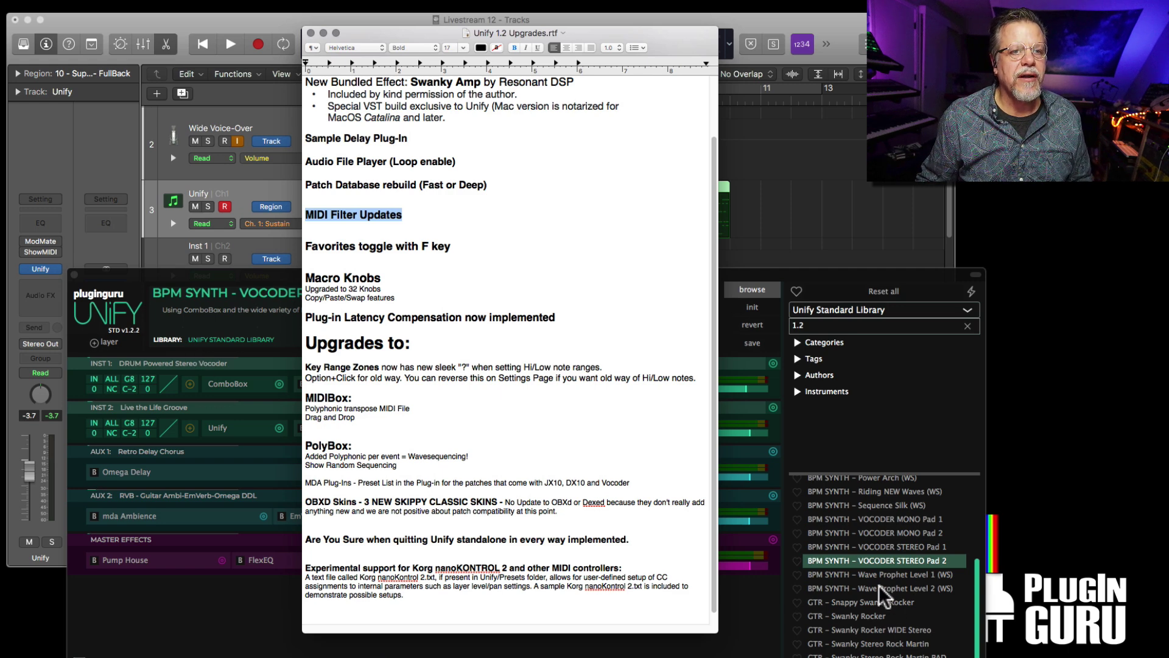
left_click(893, 575)
left_click(893, 574)
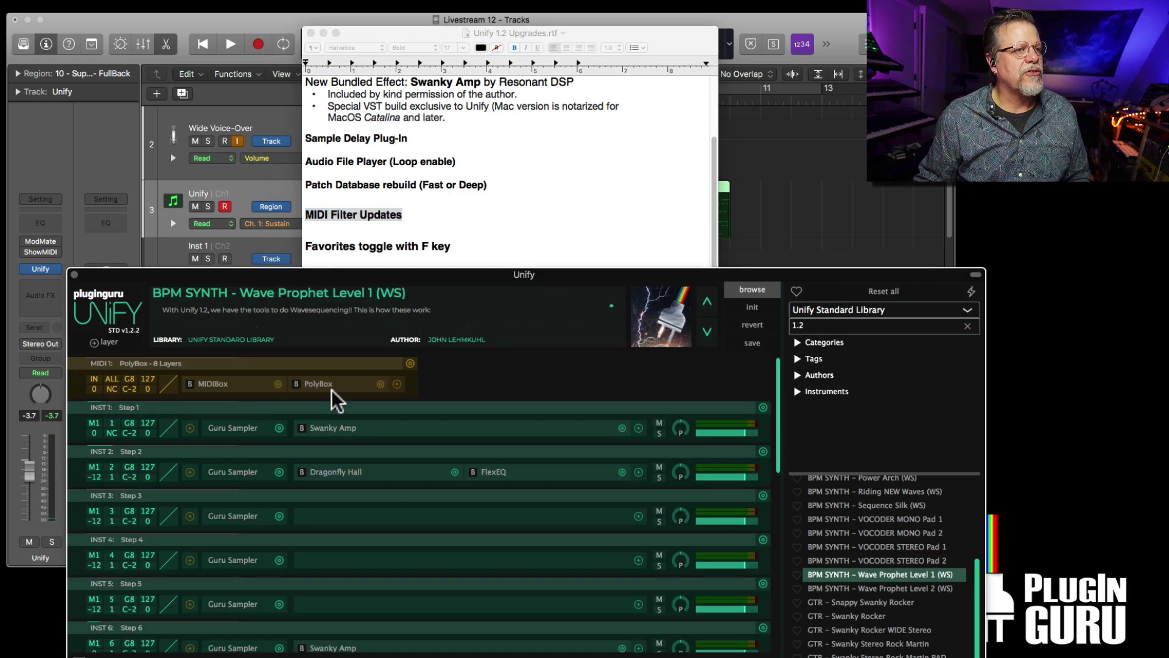
- Open the PolyBox of the PolyBox - 8 Layers layer and examine its Mode options
left_click(321, 390)
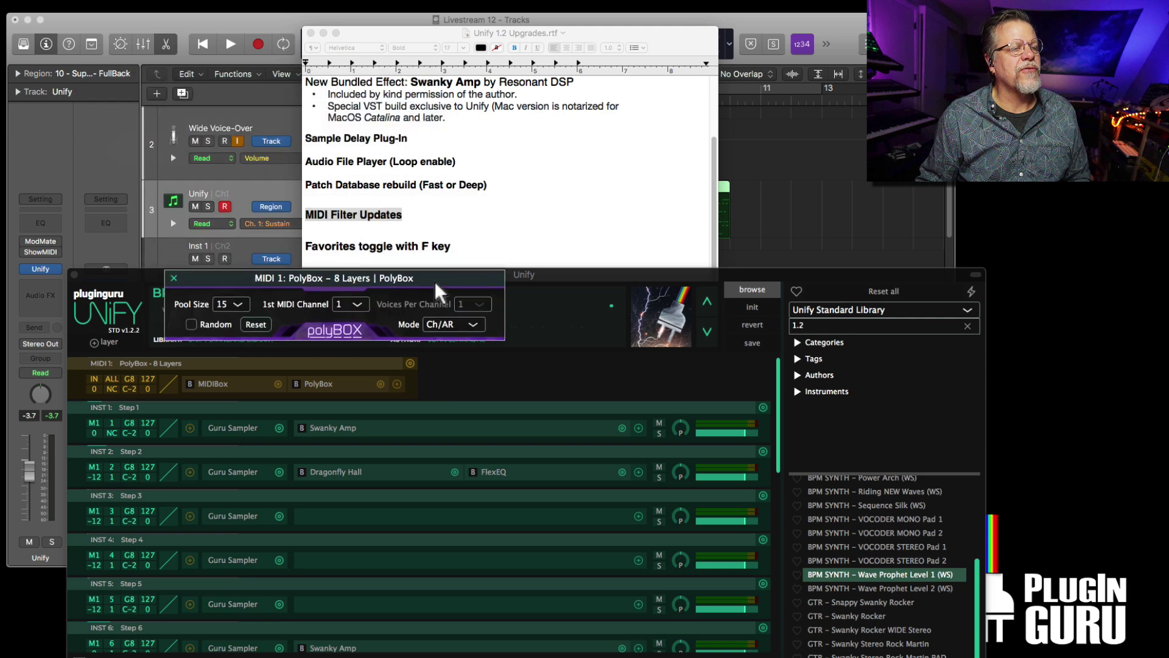
left_click_drag(432, 286, 504, 393)
left_click(518, 414)
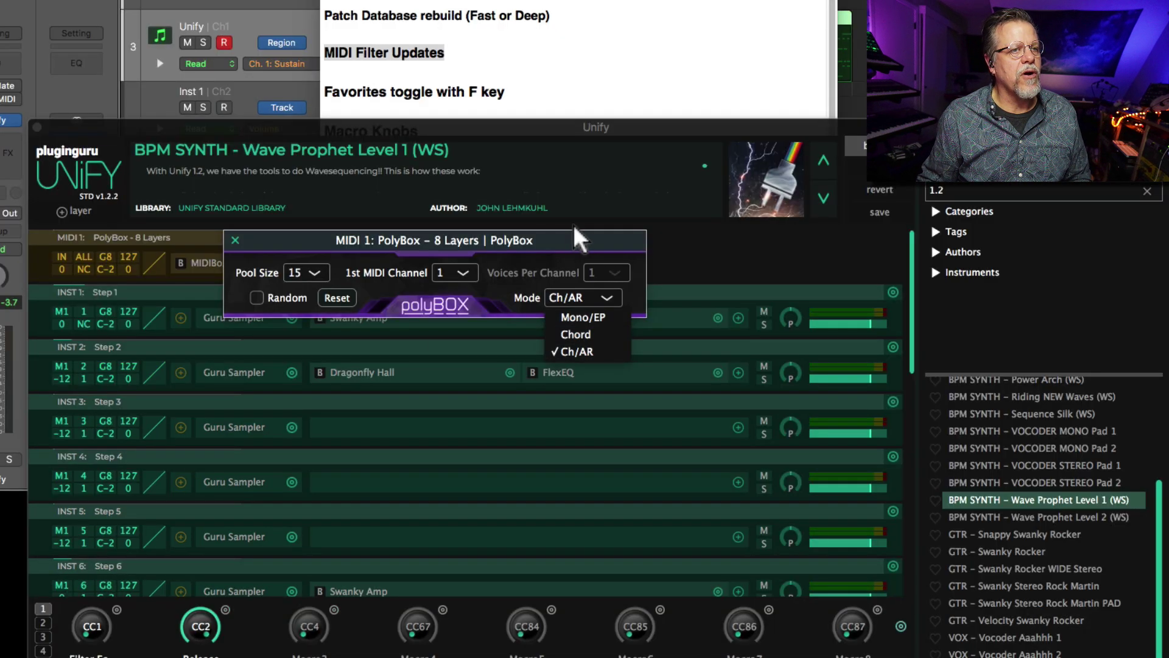
left_click(342, 301)
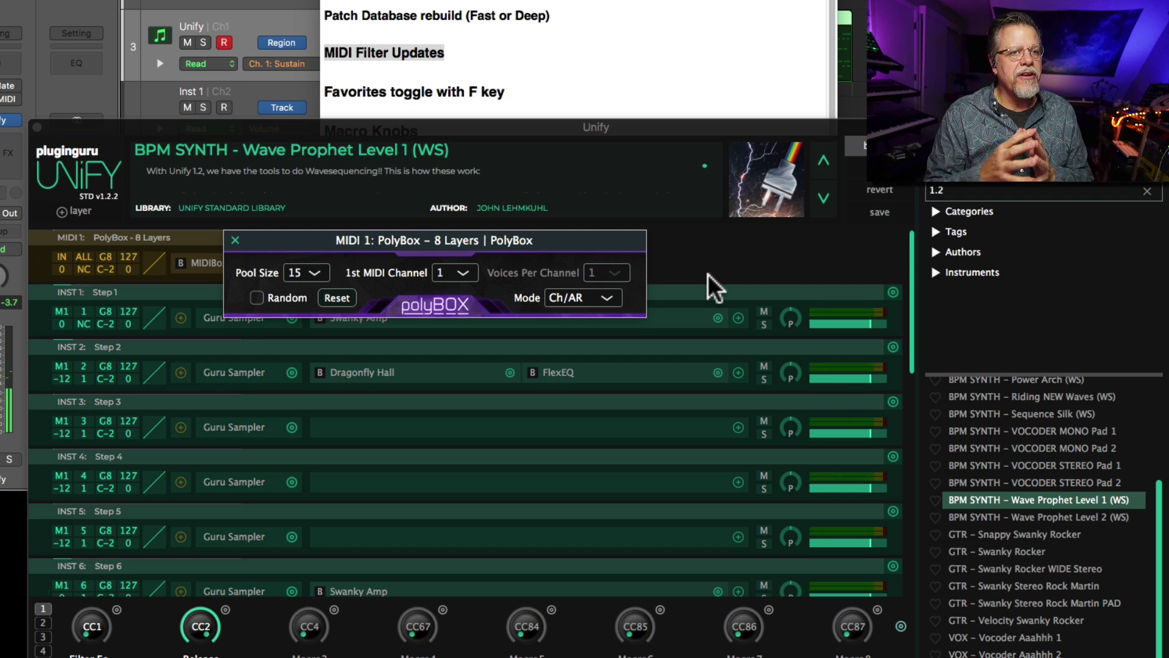
left_click_drag(627, 135, 622, 3)
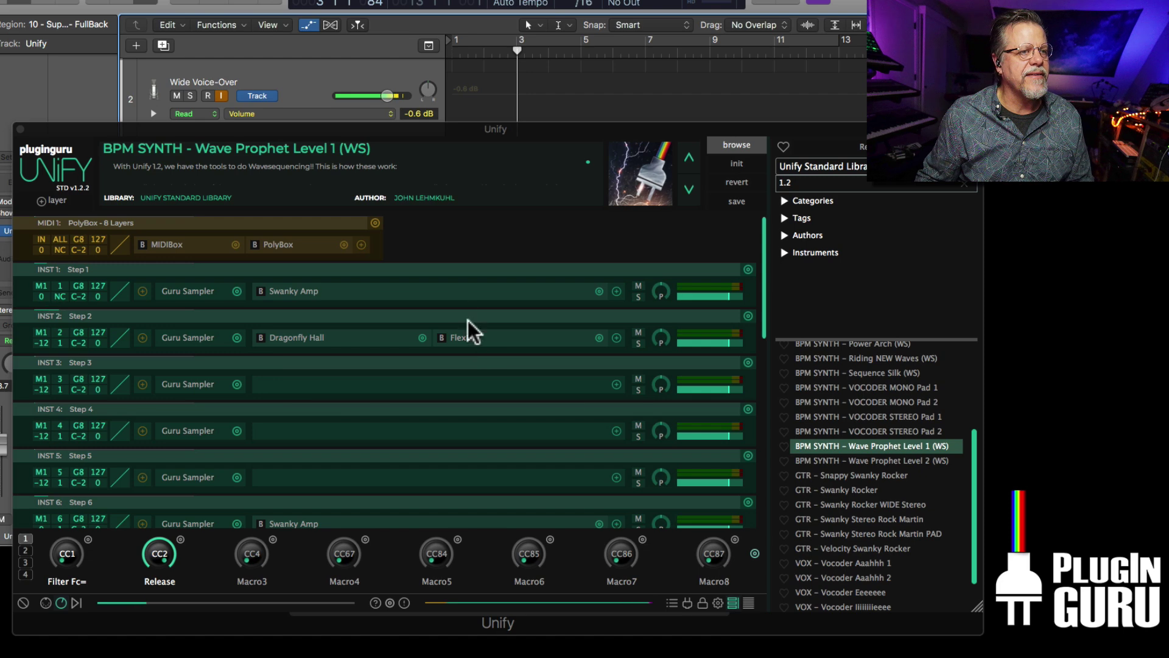
- Consult the OBXD Skins entry in the upgrade notes, and load OB-Xd into INST 1 of a newly initialized Unify patch
key("super+Tab")
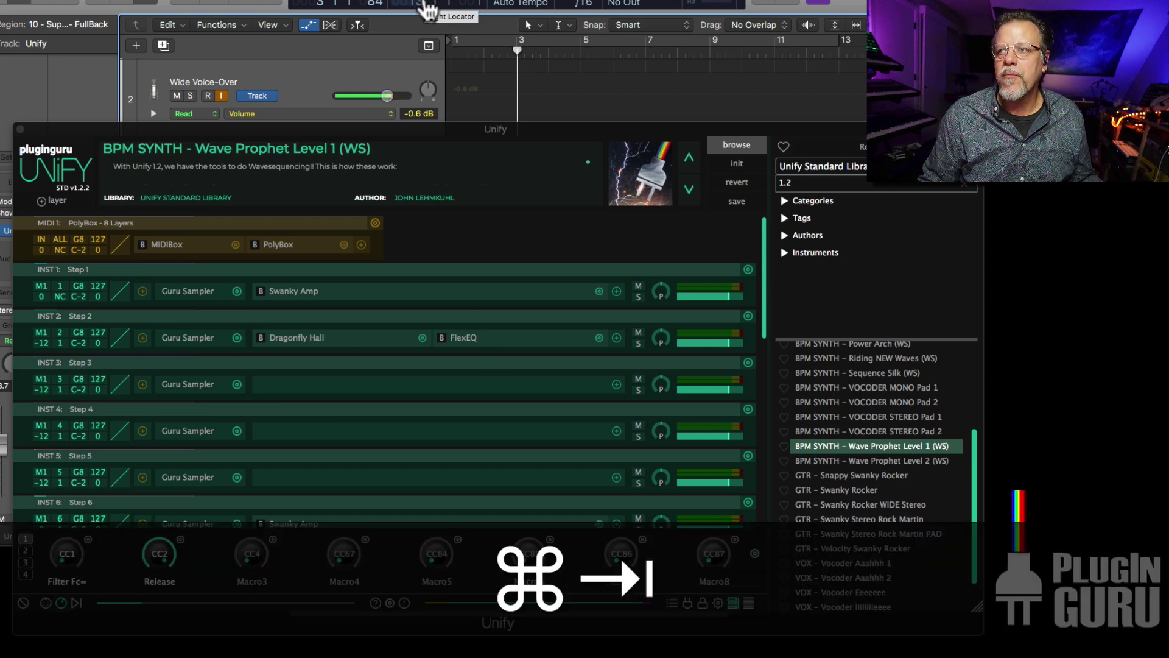
scroll(334, 478, "down", 1)
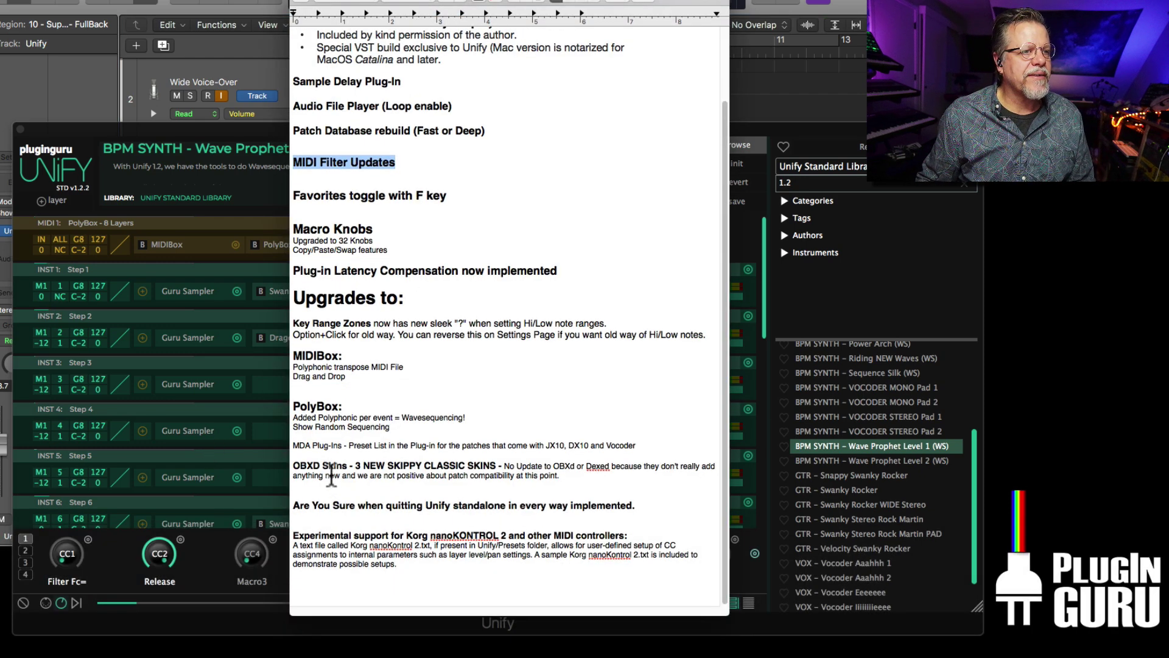
left_click(225, 149)
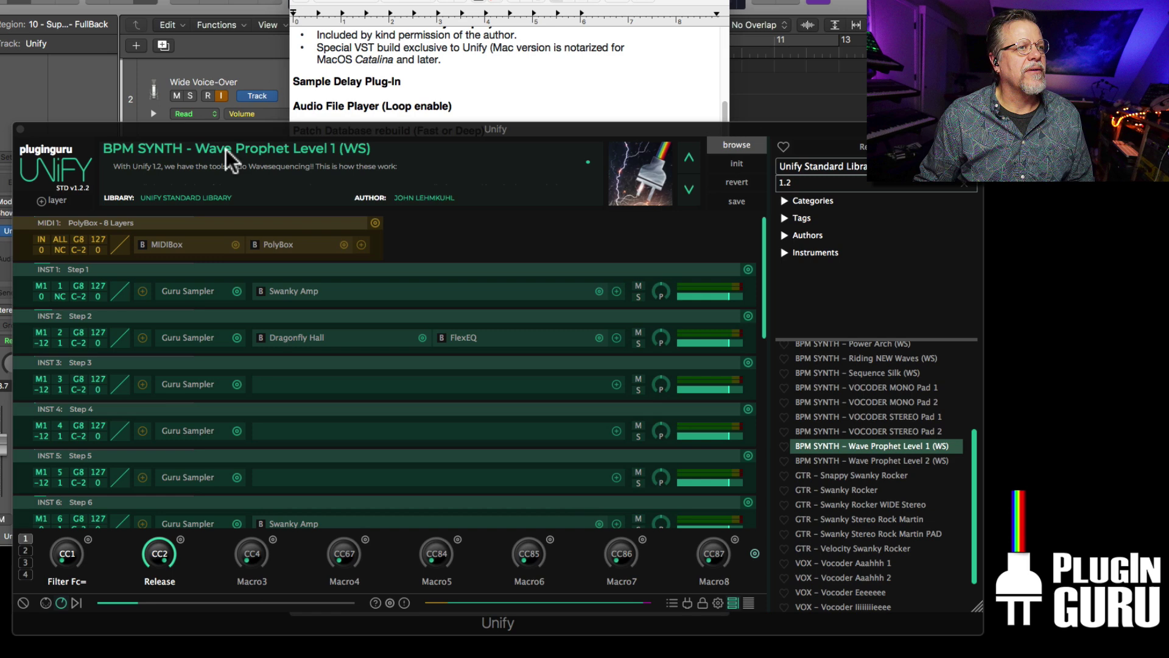
left_click(738, 163)
left_click(239, 242)
mouse_move(293, 249)
mouse_move(425, 252)
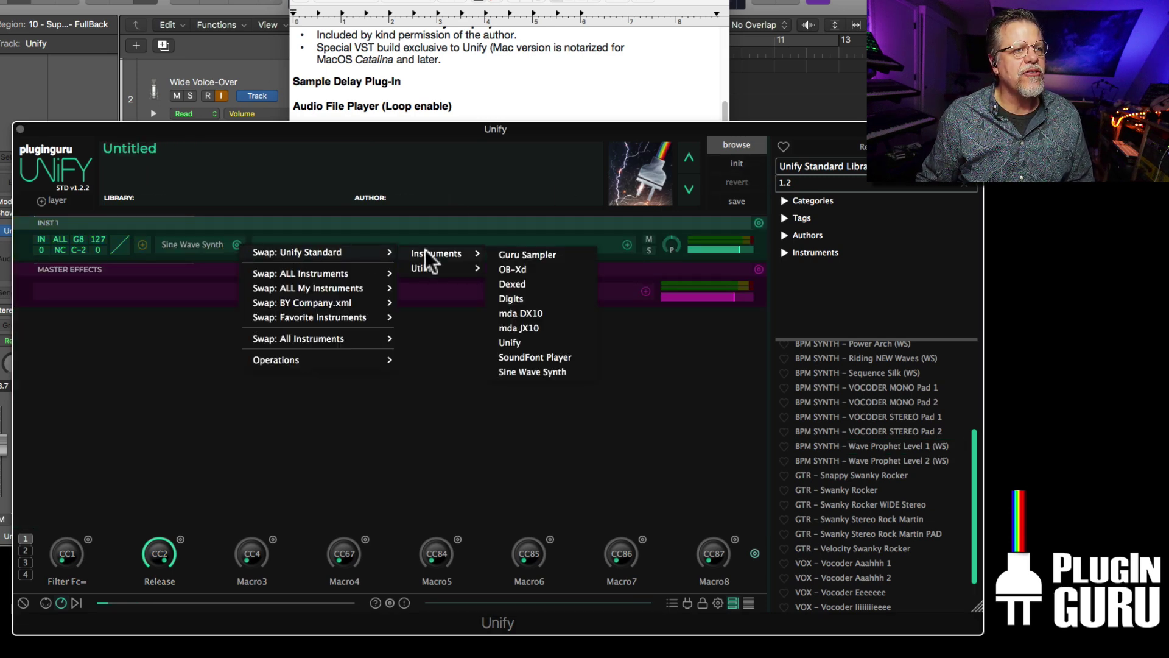
left_click(520, 269)
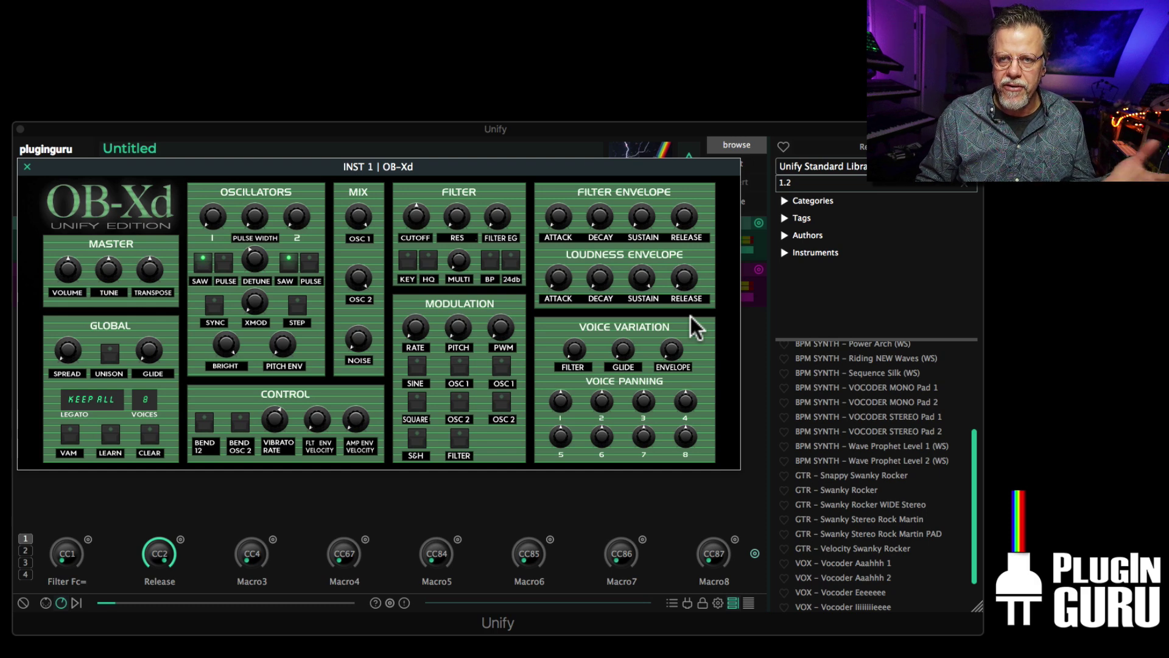
- Try the Skippy Blue and Skippy Pink skins on the OB-Xd synth
right_click(340, 310)
mouse_move(377, 321)
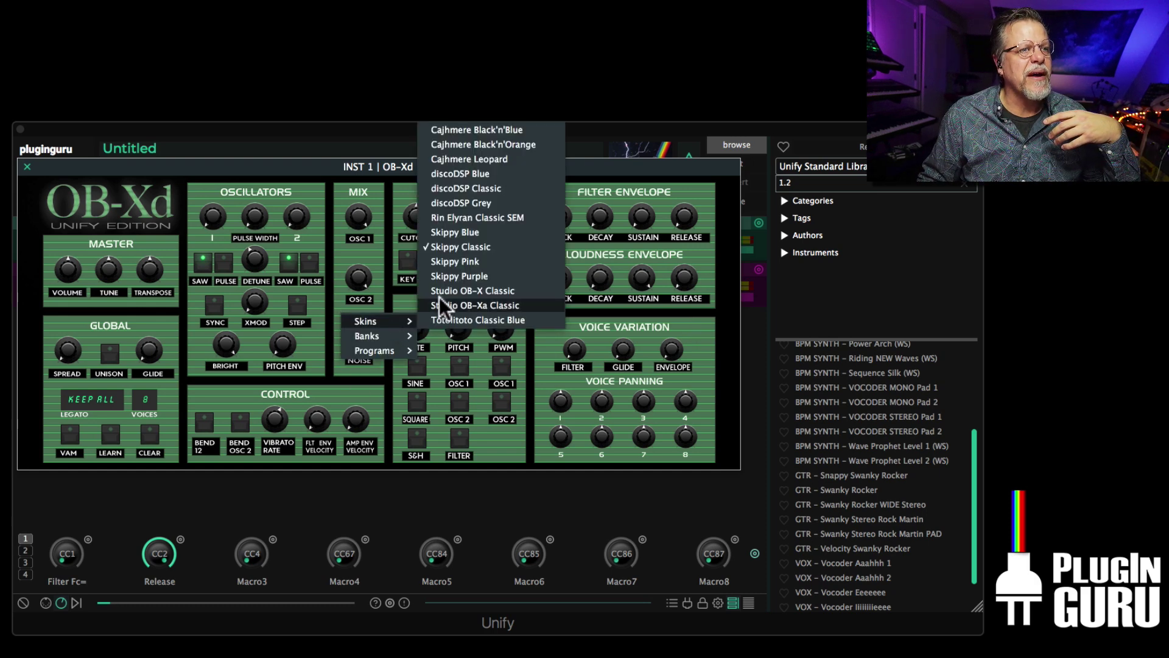
left_click(466, 232)
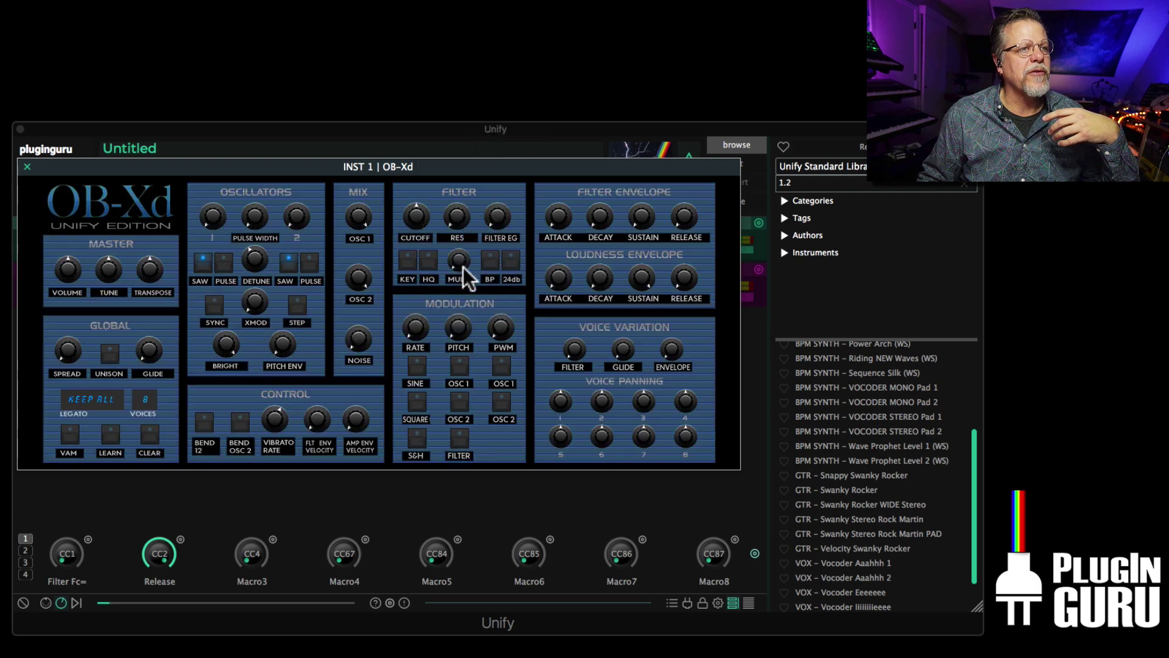
right_click(384, 311)
mouse_move(394, 320)
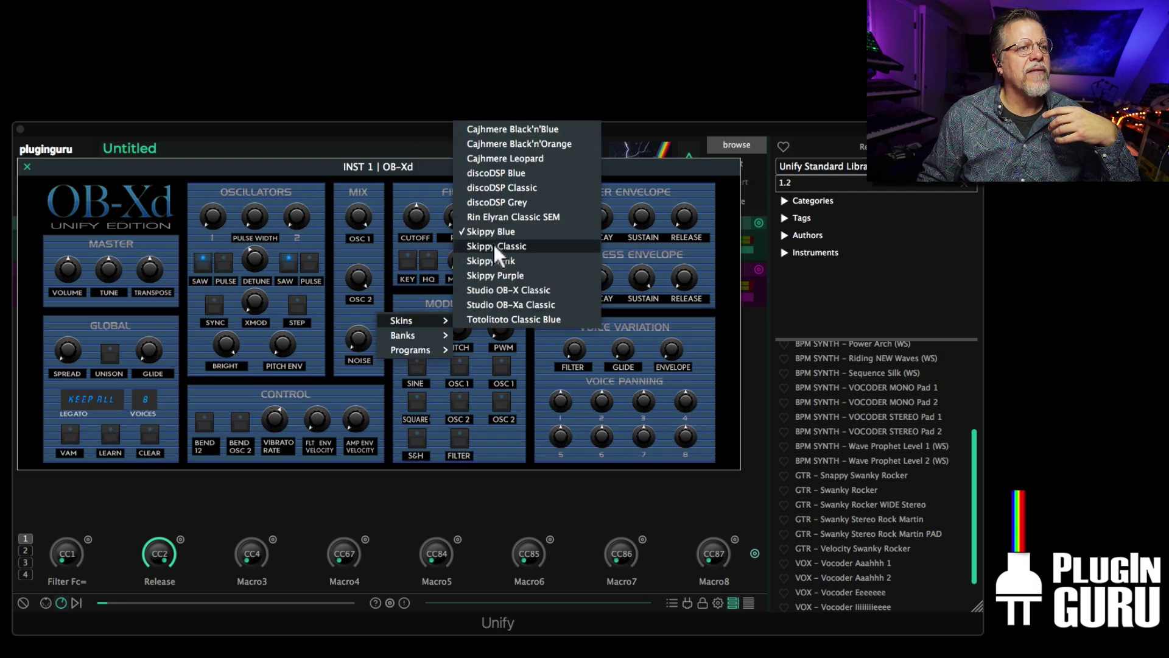
left_click(495, 261)
- Try the Skippy Purple skin on OB-Xd and restore the Skippy Classic skin
right_click(356, 306)
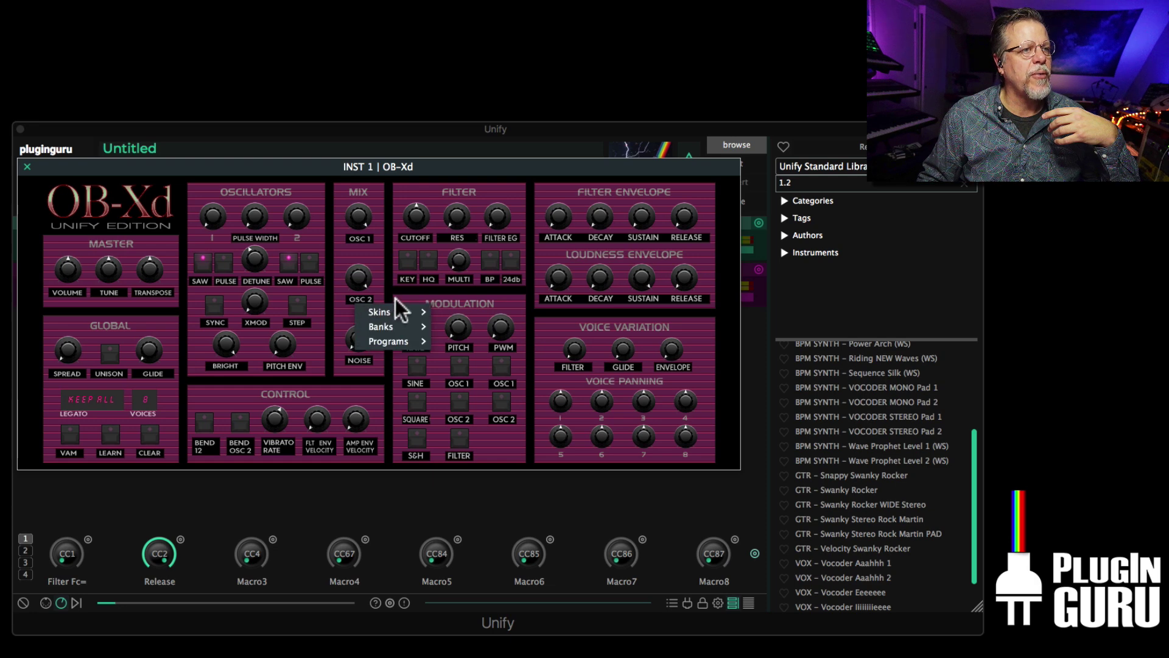
mouse_move(432, 310)
left_click(495, 267)
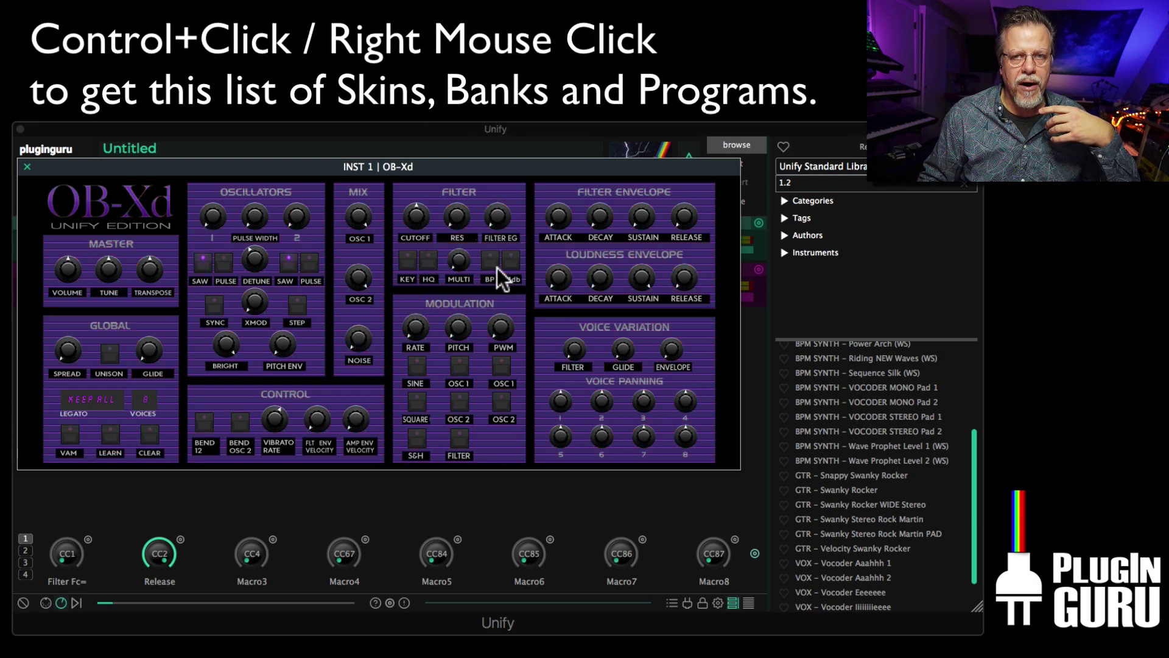
right_click(356, 263)
mouse_move(391, 265)
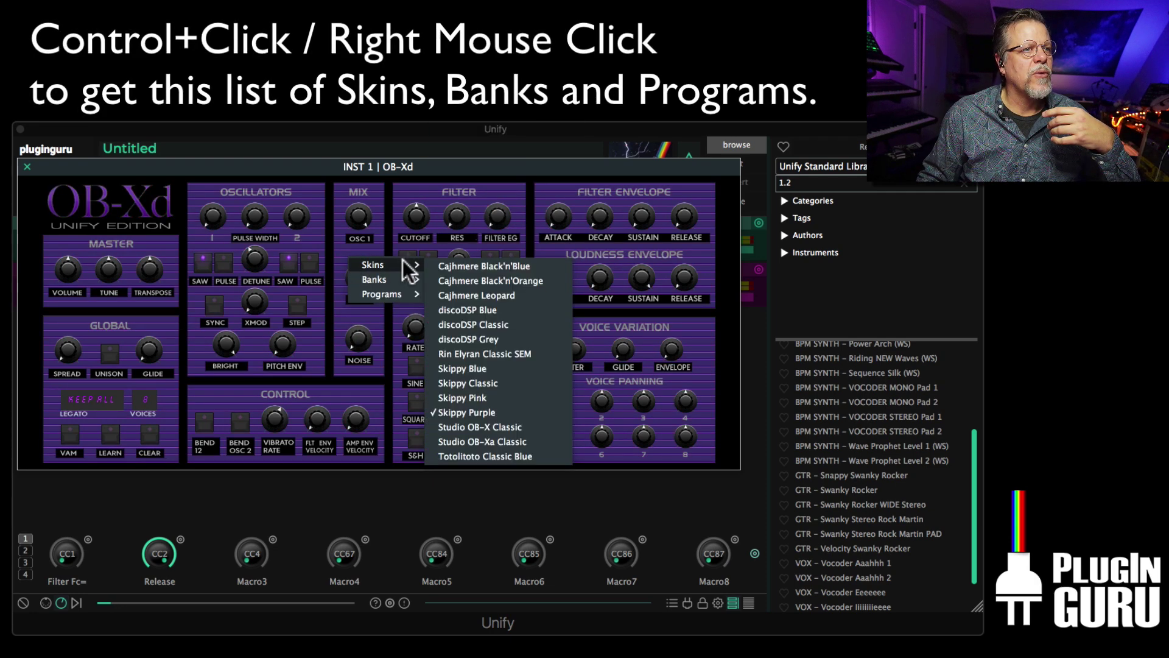
left_click(478, 382)
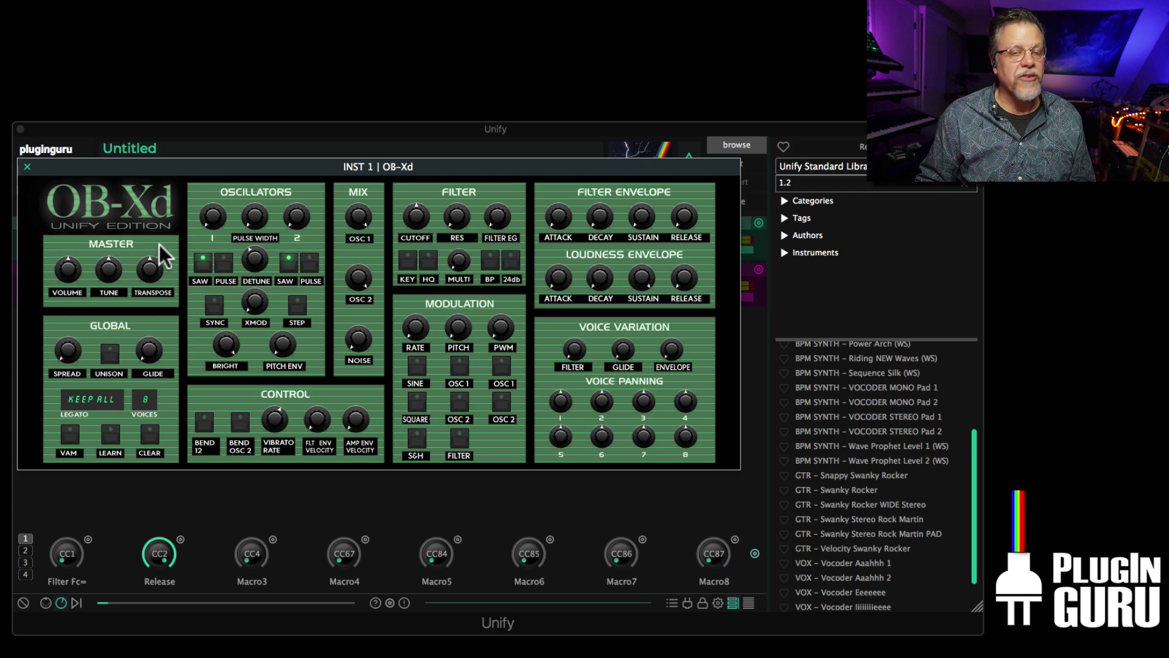
- Review the list of skins available for OB-Xd without changing the selected skin
right_click(189, 335)
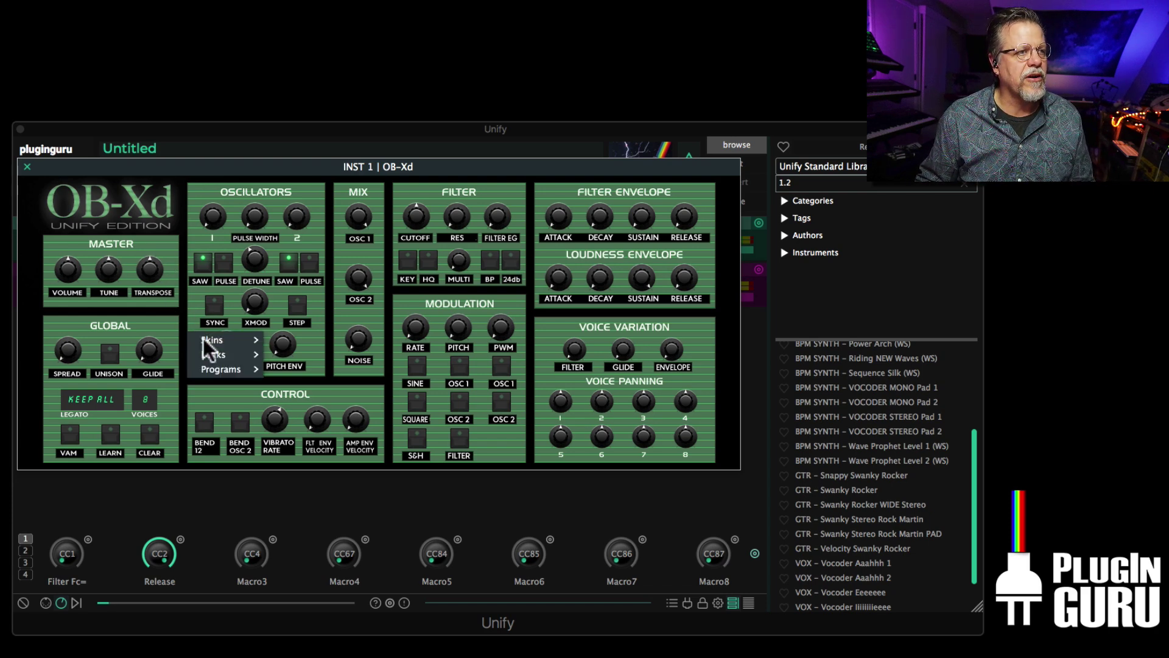
mouse_move(231, 341)
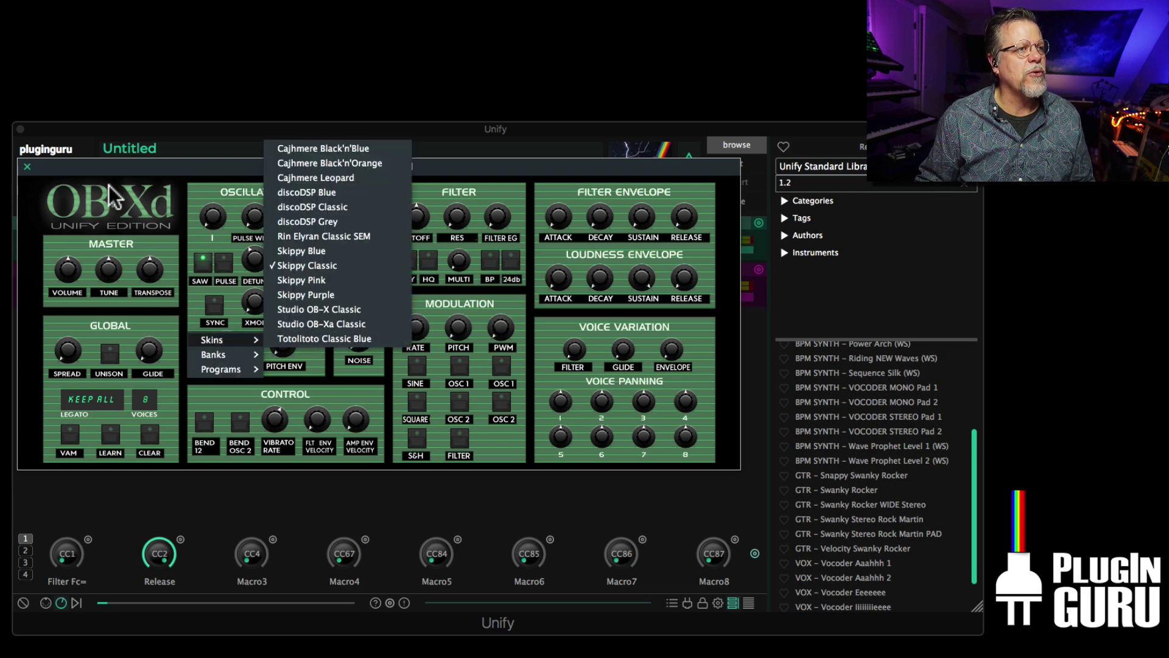
left_click(28, 166)
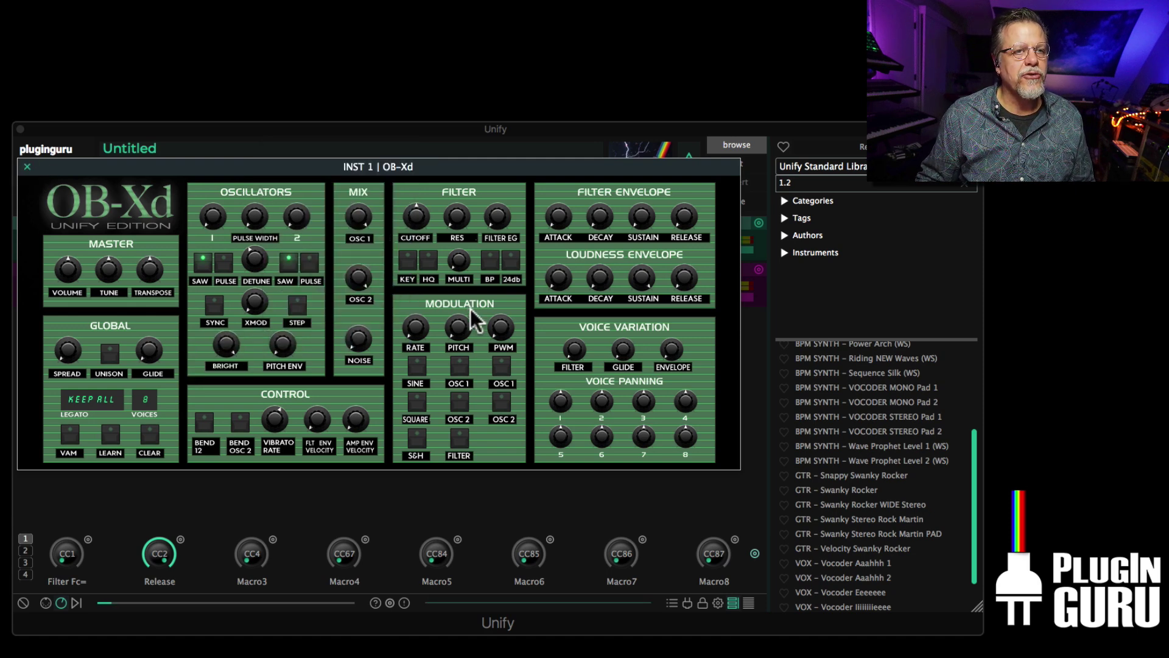
- Reveal a BPM SYNTH vocoder stereo pad patch file in Finder and go up from Patches to the main Unify folder
key("super+Tab")
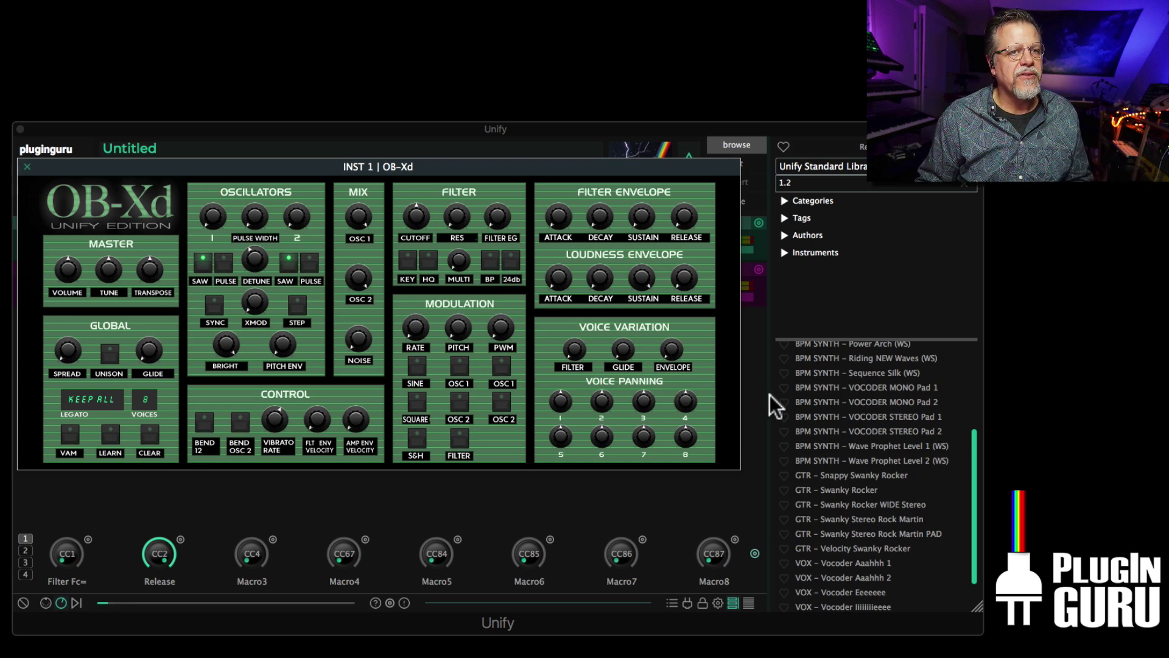
right_click(884, 422)
left_click(671, 400)
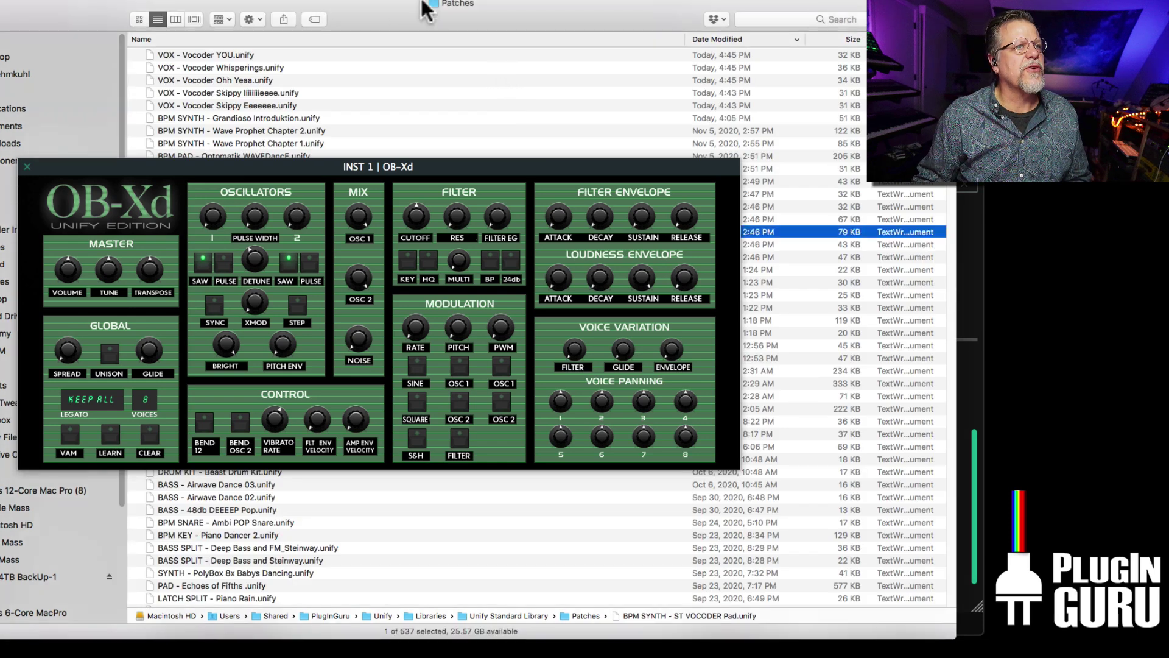
left_click(458, 3, "super")
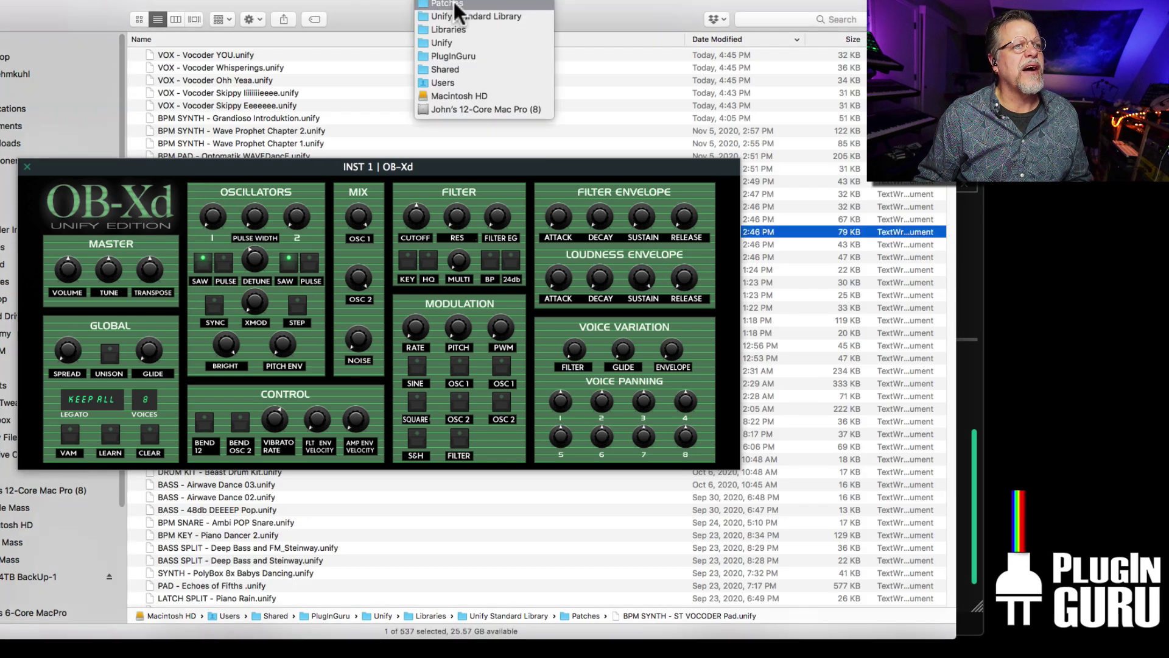
left_click(462, 51)
- Examine the MIDI Controller Files folder and its Unused subfolder, collapse both, and close the Finder window
left_click(135, 67)
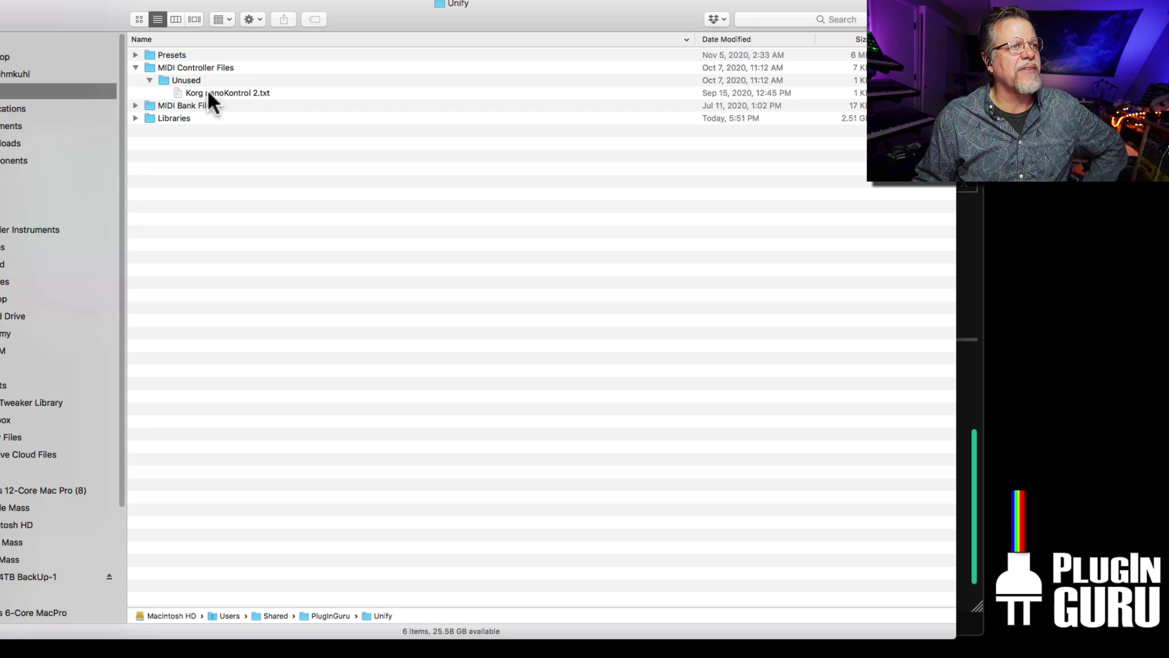
left_click(151, 77)
left_click(135, 67)
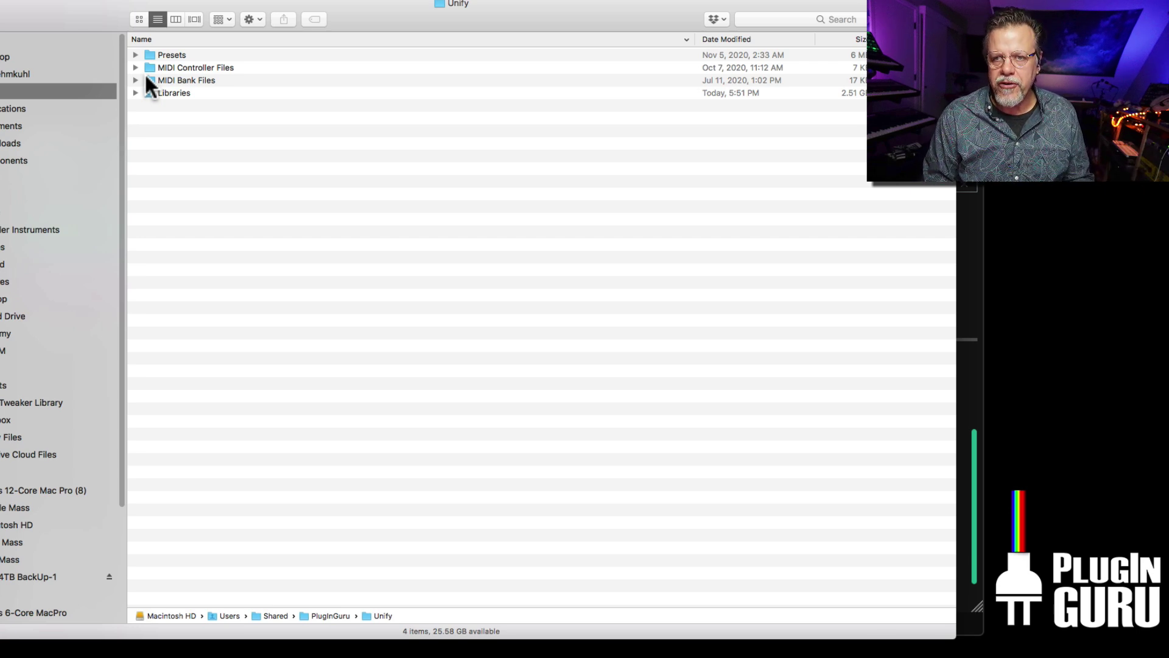
key("super+w")
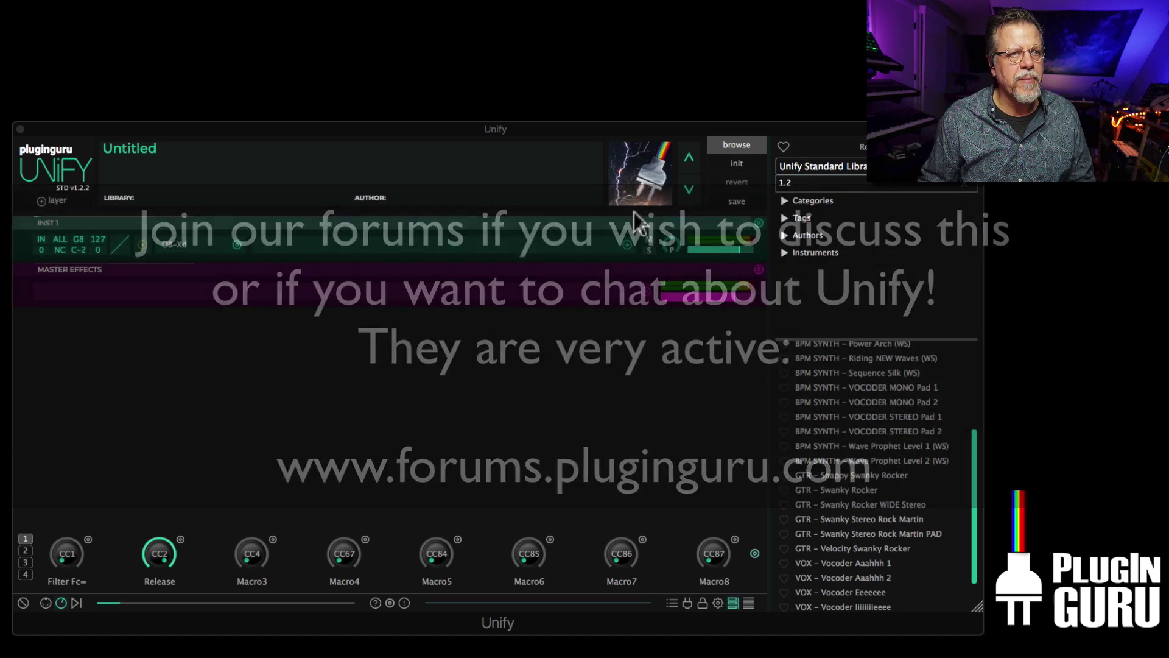
- Search the Unify Standard Library for 1.2 again and look through the listed patches
triple_click(839, 183)
key("BackSpace")
type("1.2")
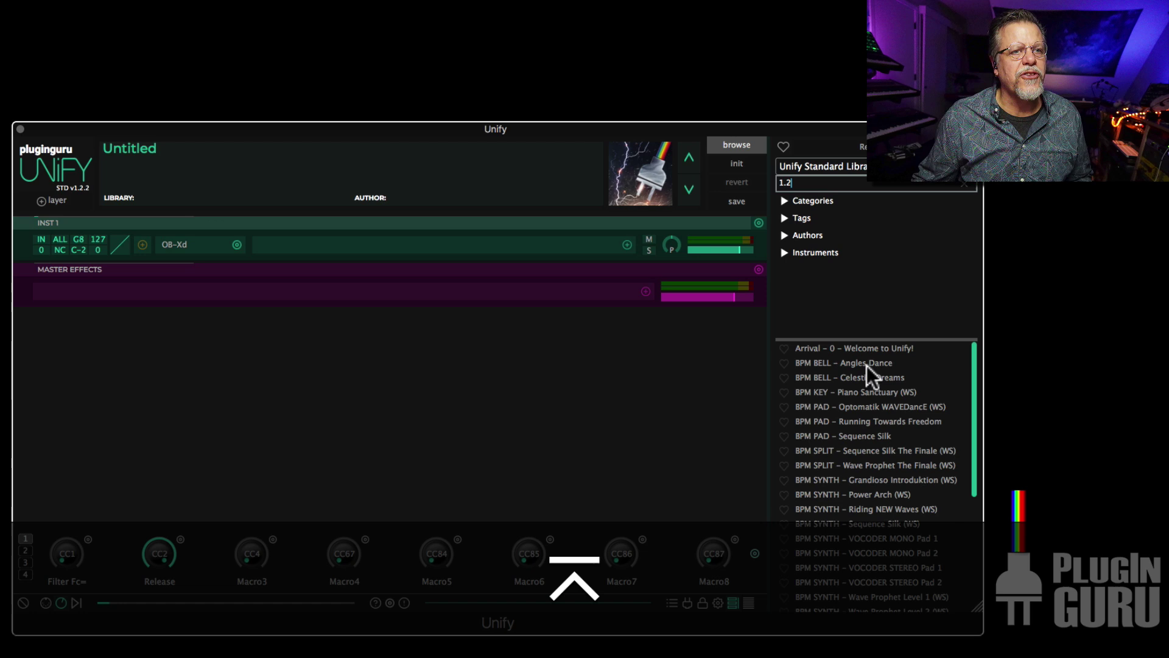
scroll(846, 408, "down", 1)
scroll(847, 411, "down", 4)
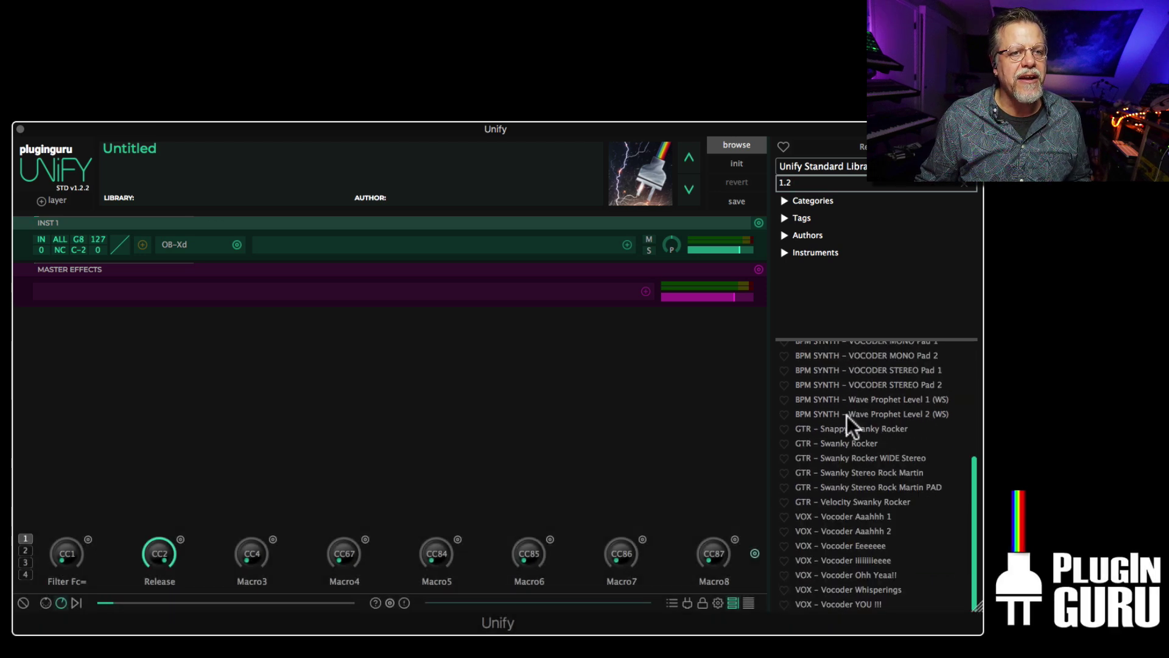
scroll(846, 410, "up", 5)
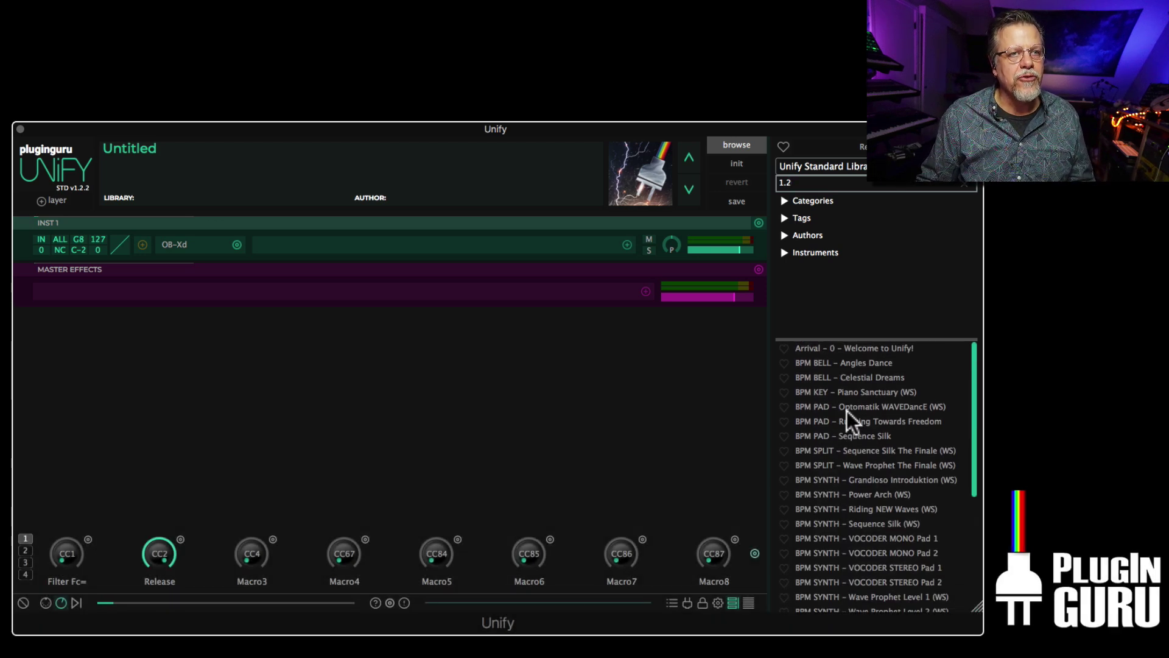